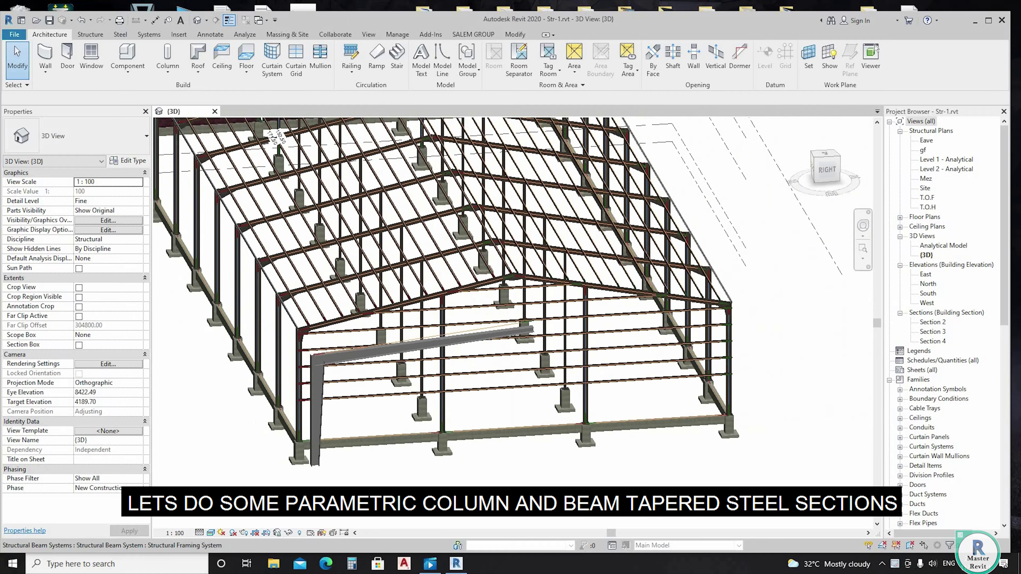
- Zoom into the 3D view and select the tapered column, then the tapered beam, to check their properties
{"action": "scroll", "coordinate": [340, 433], "scroll_direction": "up", "scroll_amount": 1}
{"action": "scroll", "coordinate": [335, 433], "scroll_direction": "up", "scroll_amount": 1}
{"action": "scroll", "coordinate": [344, 345], "scroll_direction": "up", "scroll_amount": 1}
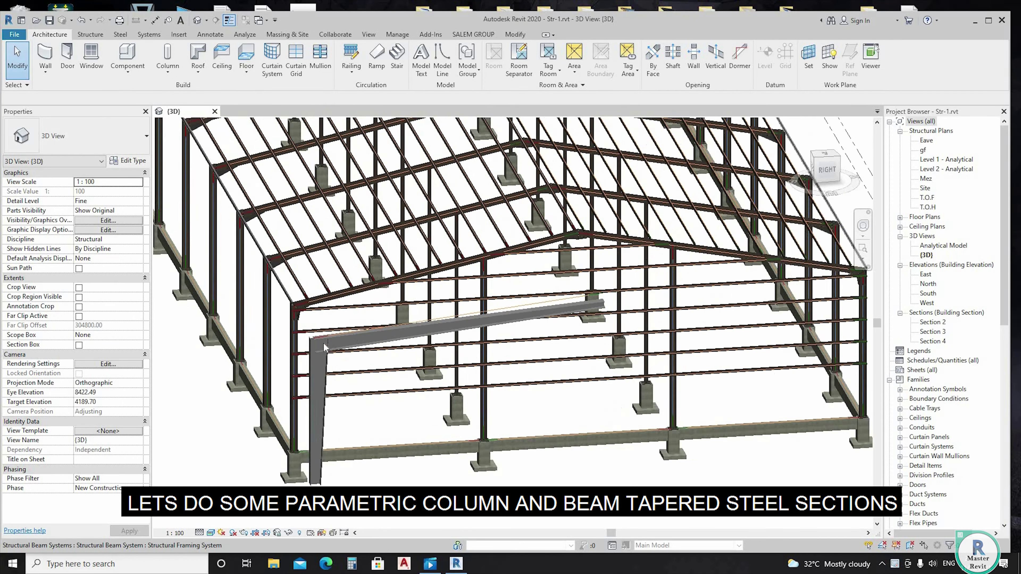
{"action": "scroll", "coordinate": [338, 339], "scroll_direction": "up", "scroll_amount": 2}
{"action": "scroll", "coordinate": [330, 329], "scroll_direction": "down", "scroll_amount": 1}
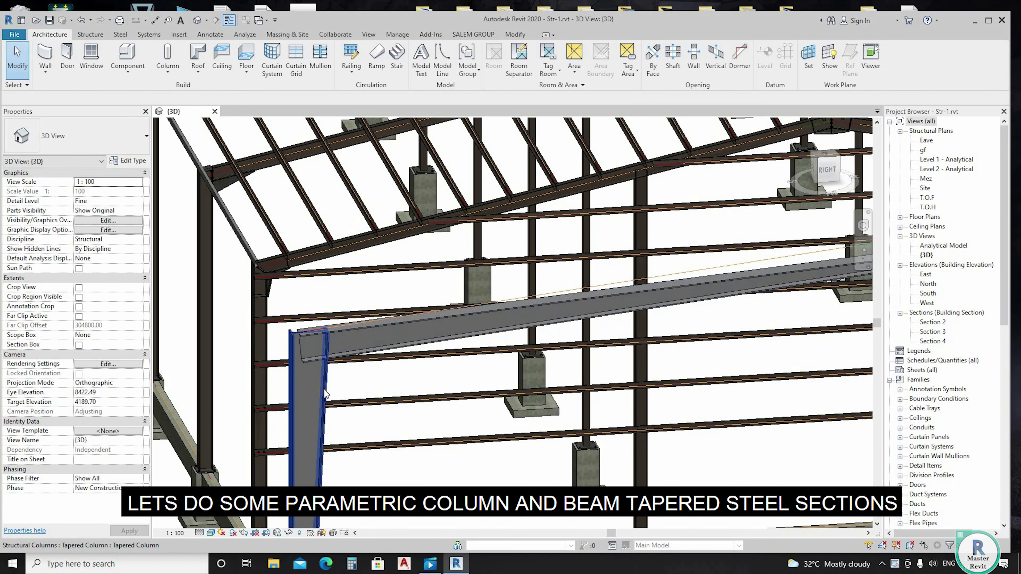
{"action": "scroll", "coordinate": [321, 362], "scroll_direction": "down", "scroll_amount": 1}
{"action": "left_click", "coordinate": [313, 396]}
{"action": "scroll", "coordinate": [314, 396], "scroll_direction": "up", "scroll_amount": 2}
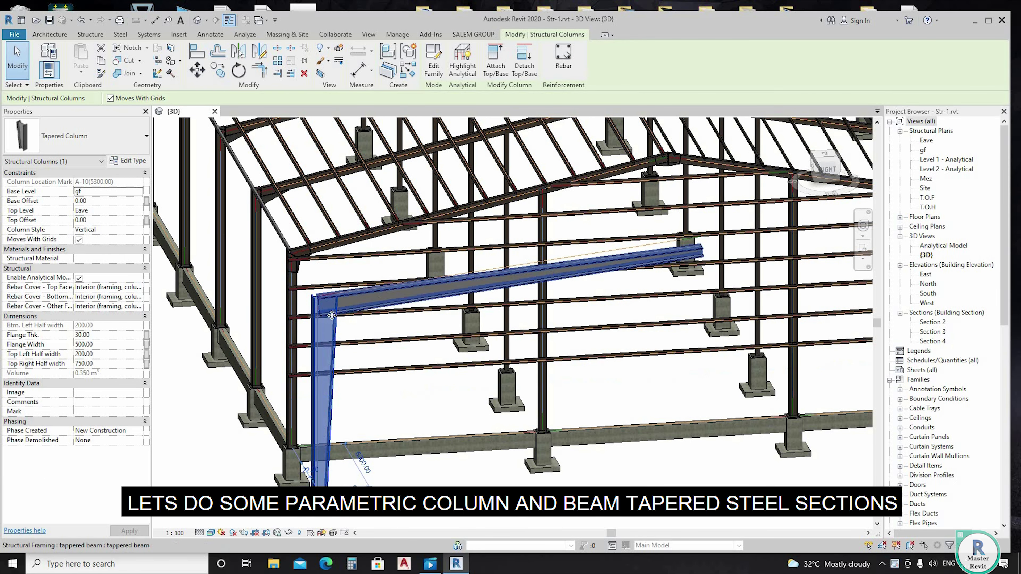
{"action": "left_click", "coordinate": [383, 303]}
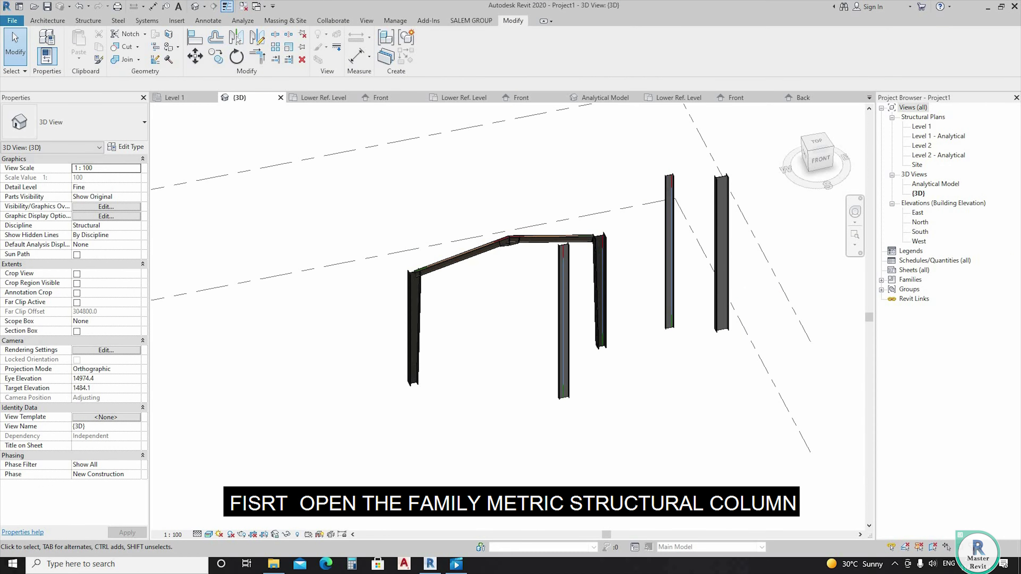
- Create a new family from the Metric Structural Column.rft template, dismissing the save reminder
{"action": "left_click", "coordinate": [12, 21]}
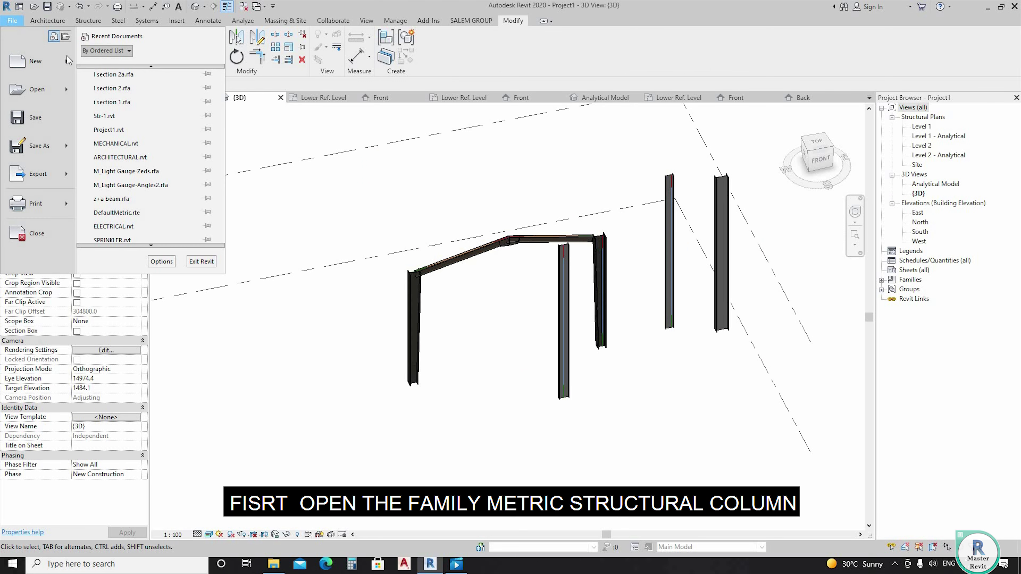
{"action": "left_click", "coordinate": [116, 91]}
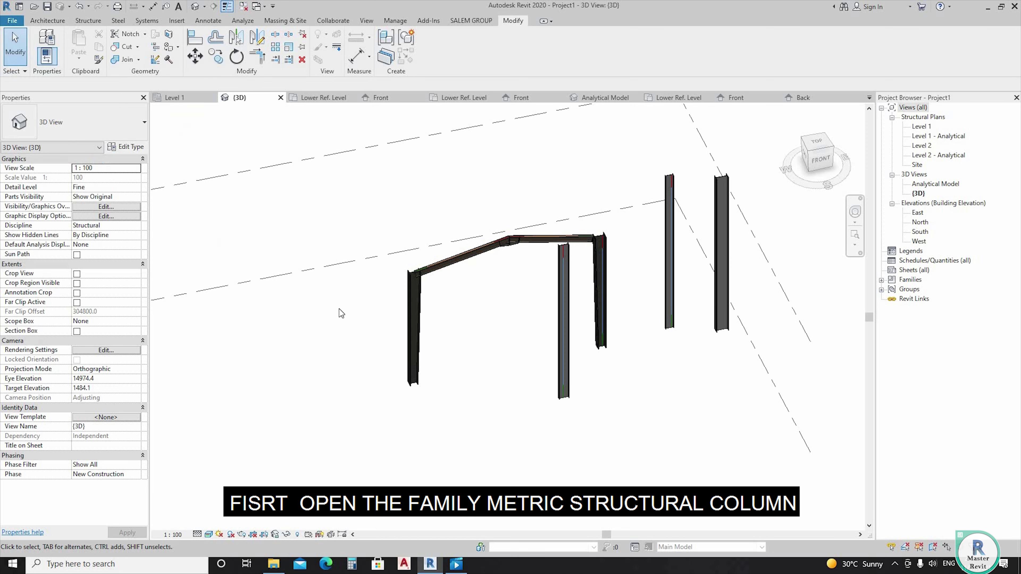
{"action": "left_click", "coordinate": [580, 323]}
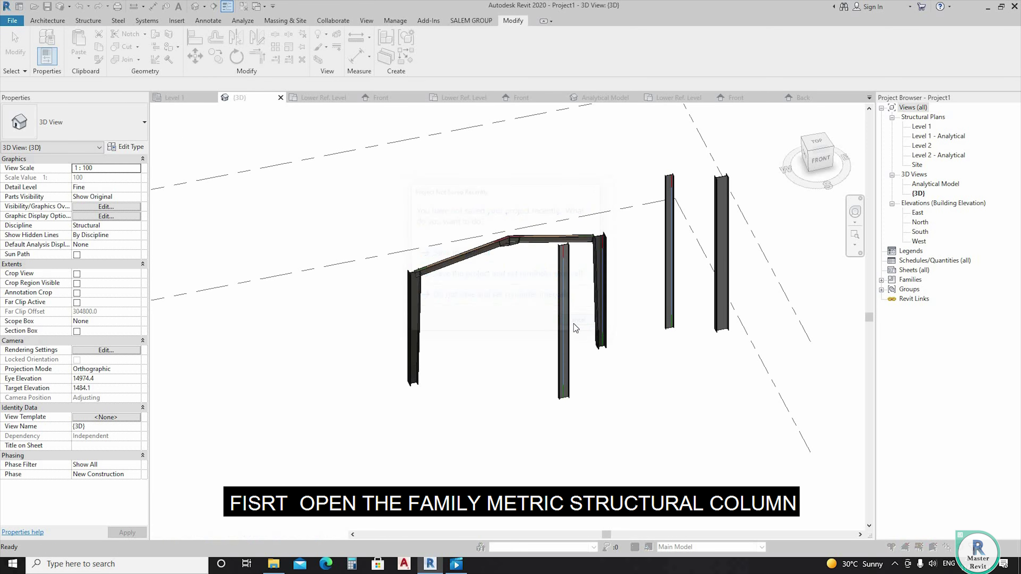
{"action": "scroll", "coordinate": [637, 335], "scroll_direction": "down", "scroll_amount": 5}
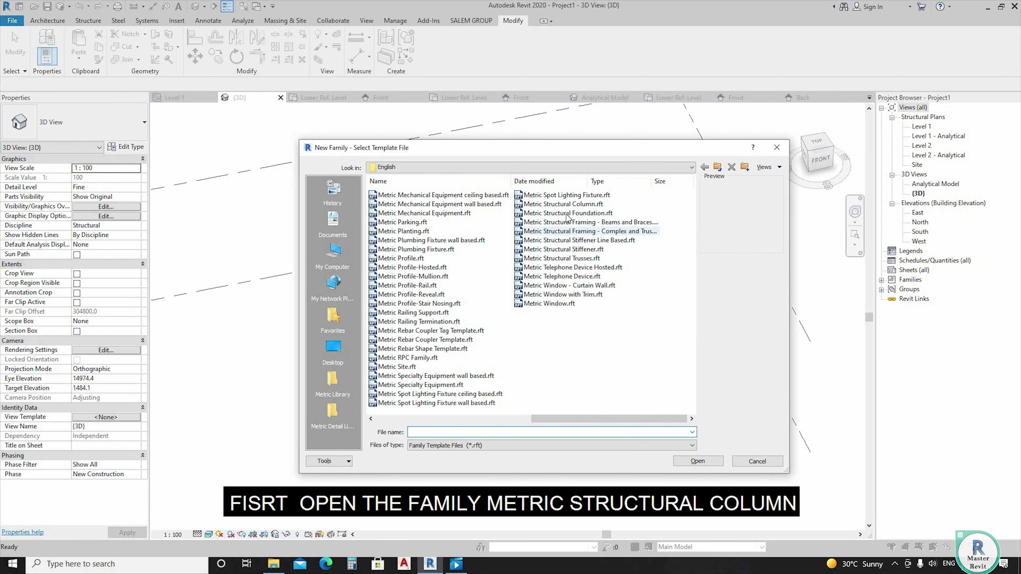
{"action": "left_click", "coordinate": [563, 204]}
{"action": "left_click", "coordinate": [718, 465]}
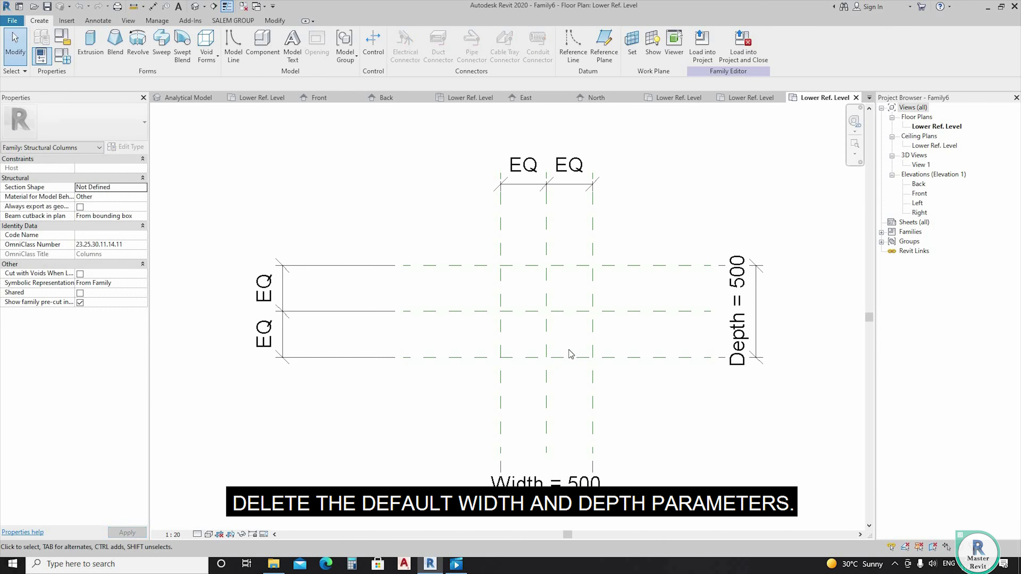
- Delete the default Width = 500 and Depth = 500 dimensions from the plan
{"action": "left_click", "coordinate": [547, 483]}
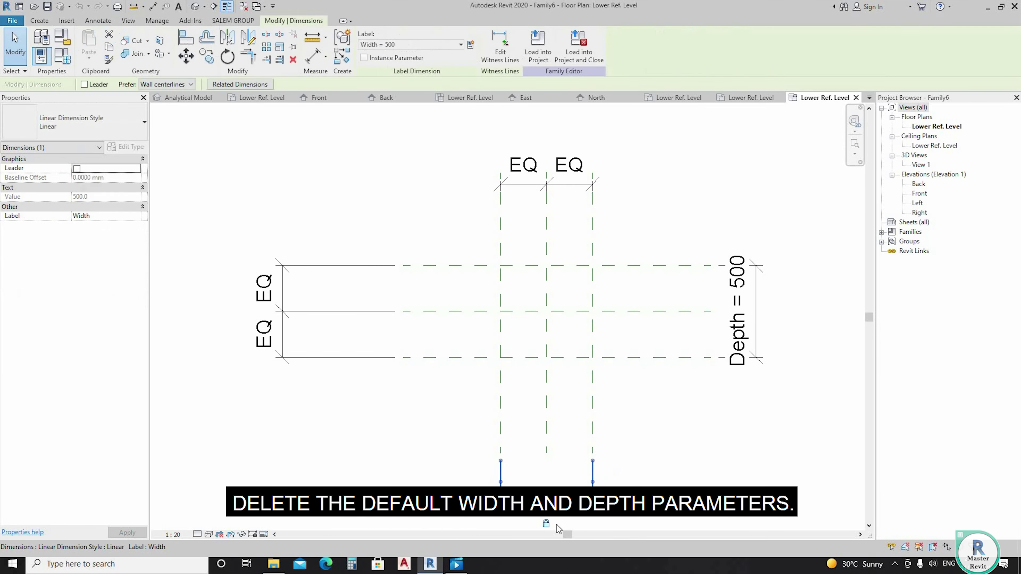
{"action": "left_click", "coordinate": [759, 319]}
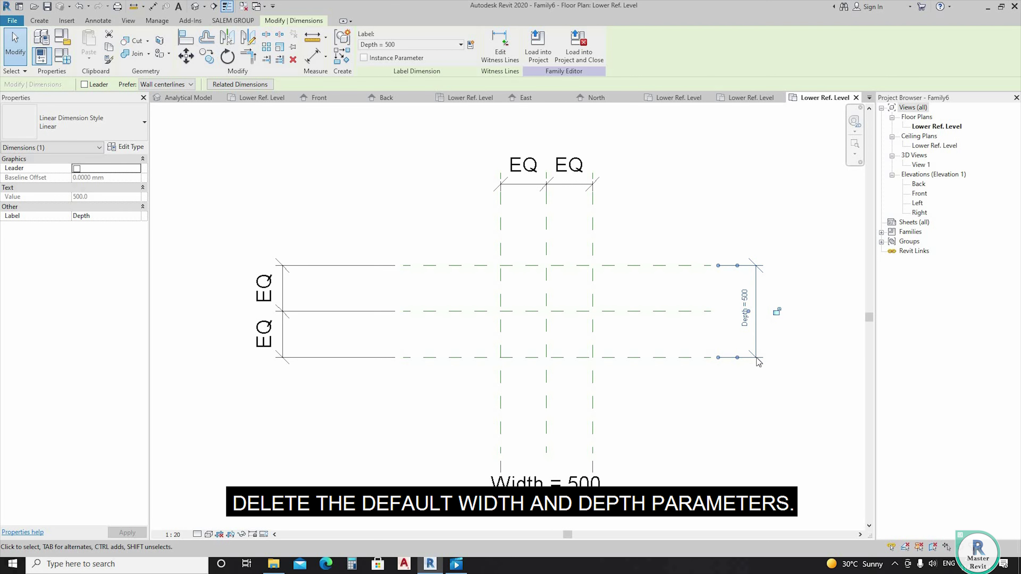
{"action": "key", "text": "Escape"}
{"action": "left_click", "coordinate": [547, 482]}
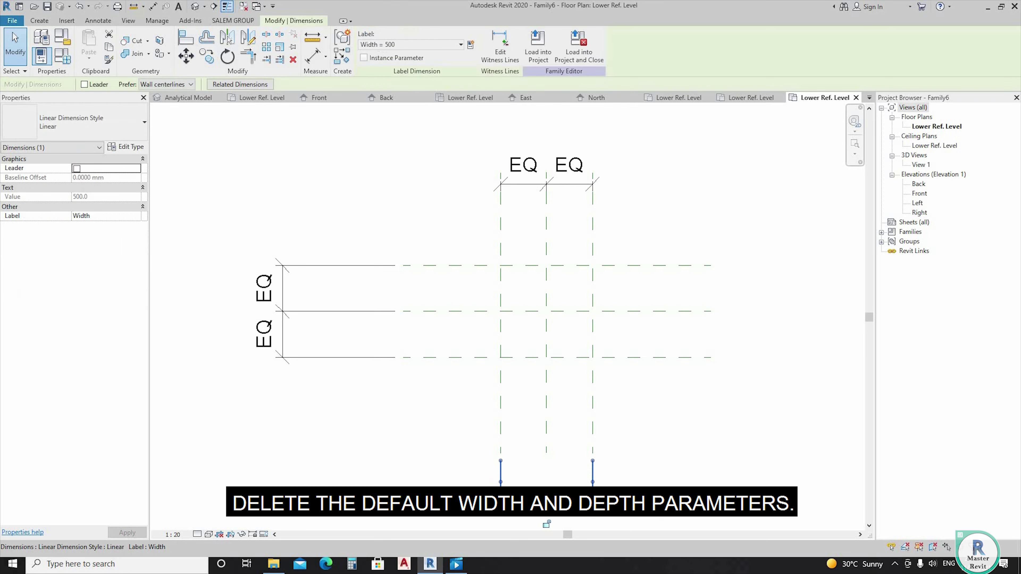
{"action": "key", "text": "Delete"}
- Check the vertical EQ dimension and the Right reference plane, then recentre the plan
{"action": "left_click", "coordinate": [359, 360]}
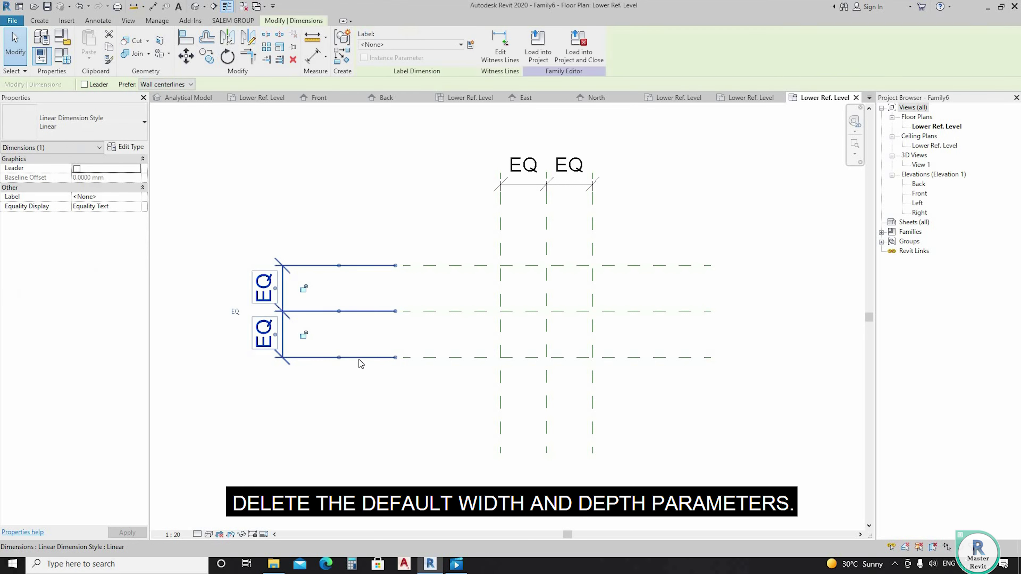
{"action": "key", "text": "Escape"}
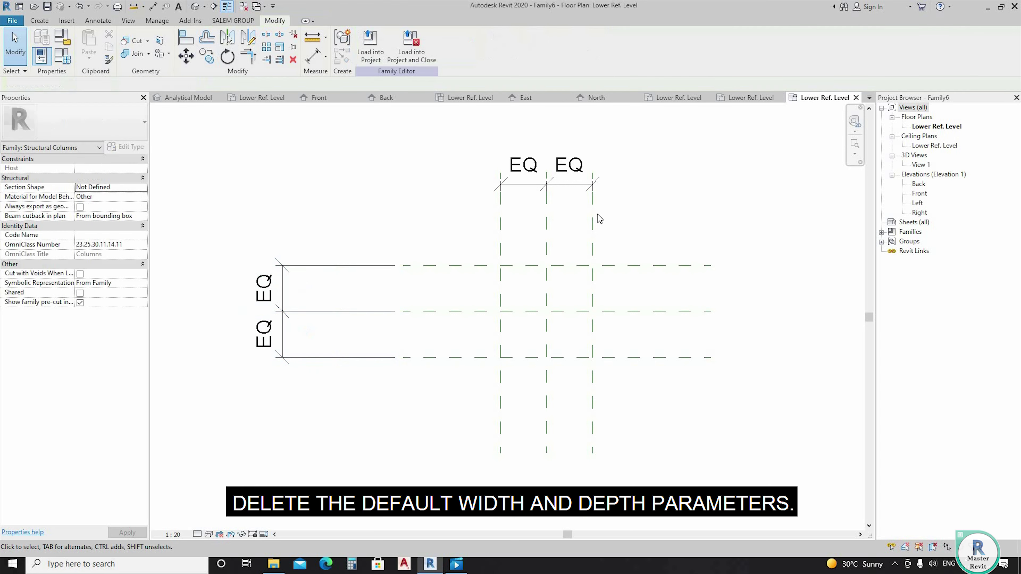
{"action": "left_click", "coordinate": [594, 208]}
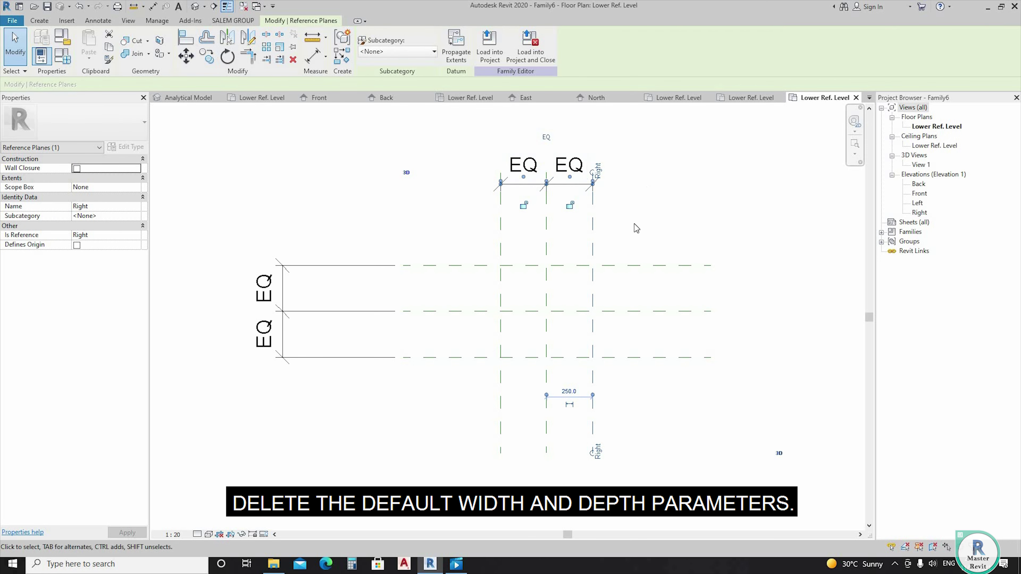
{"action": "key", "text": "Escape"}
{"action": "middle_click_drag", "start_coordinate": [659, 307], "coordinate": [620, 294]}
{"action": "left_click", "coordinate": [39, 20]}
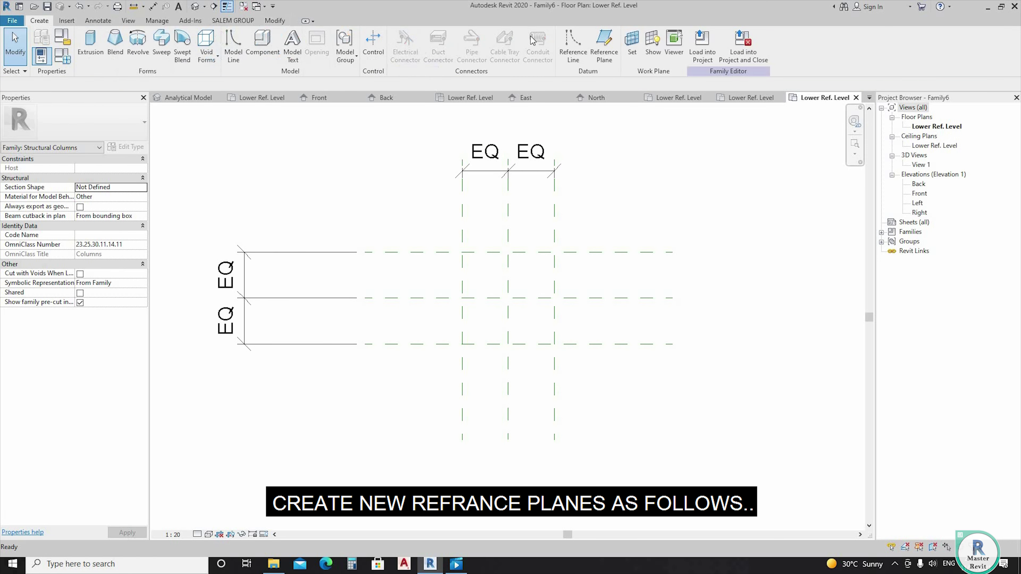
- Draw two vertical reference planes beside the side planes and two horizontal ones around the centre line
{"action": "left_click", "coordinate": [599, 49]}
{"action": "left_click", "coordinate": [471, 218]}
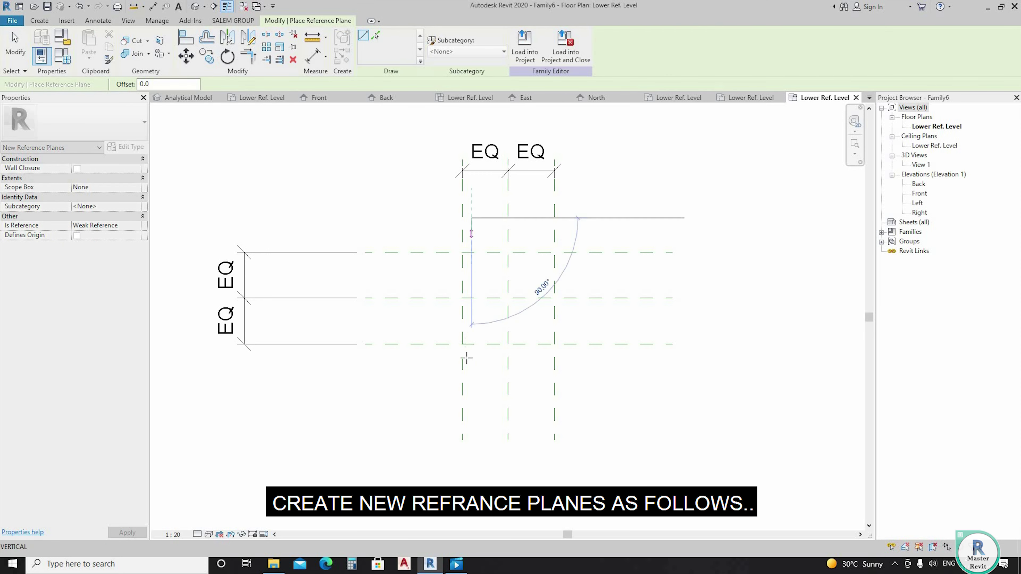
{"action": "left_click", "coordinate": [470, 399]}
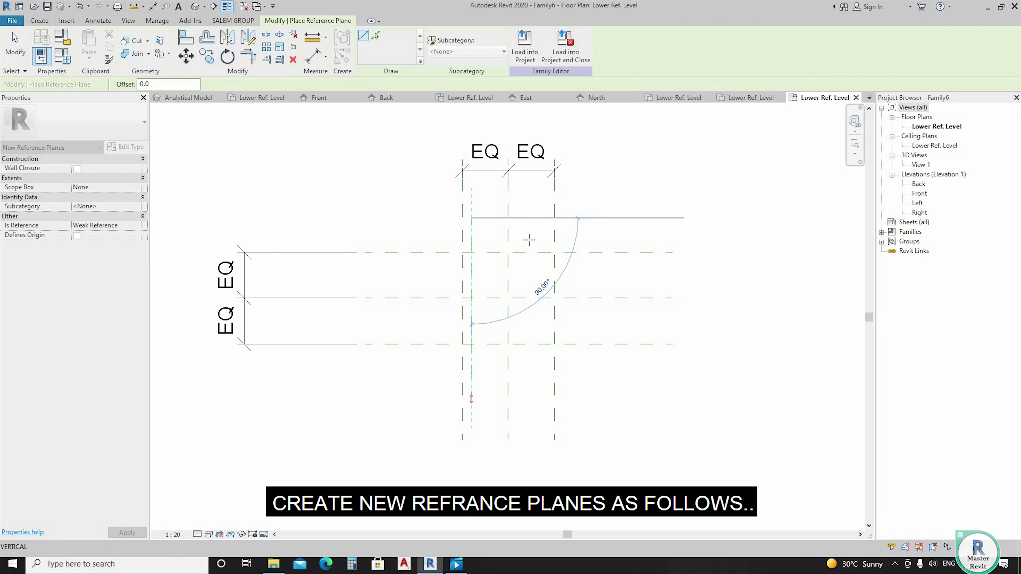
{"action": "left_click", "coordinate": [546, 221]}
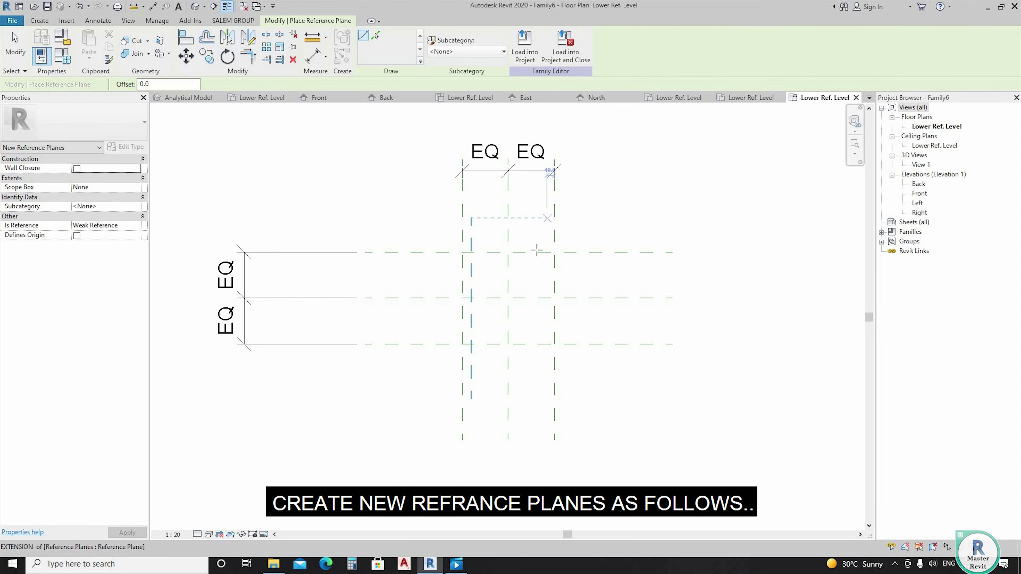
{"action": "left_click", "coordinate": [547, 413]}
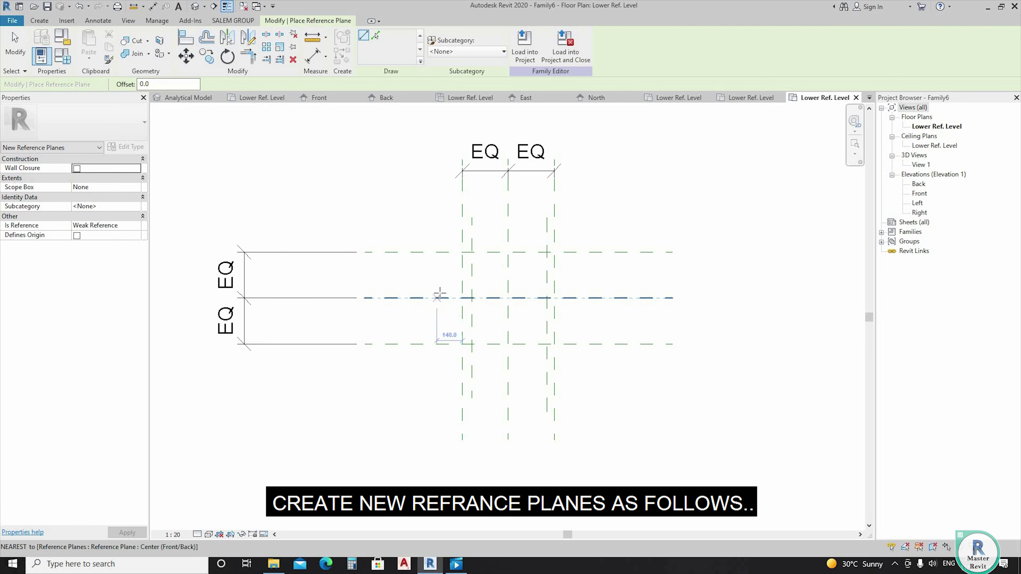
{"action": "left_click", "coordinate": [440, 293]}
{"action": "left_click", "coordinate": [571, 292]}
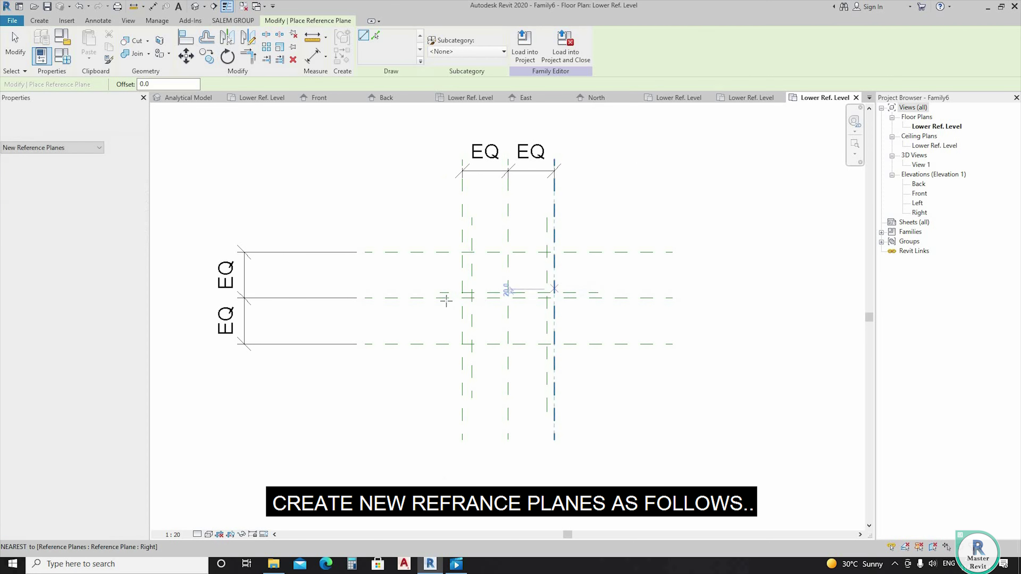
{"action": "left_click", "coordinate": [485, 309]}
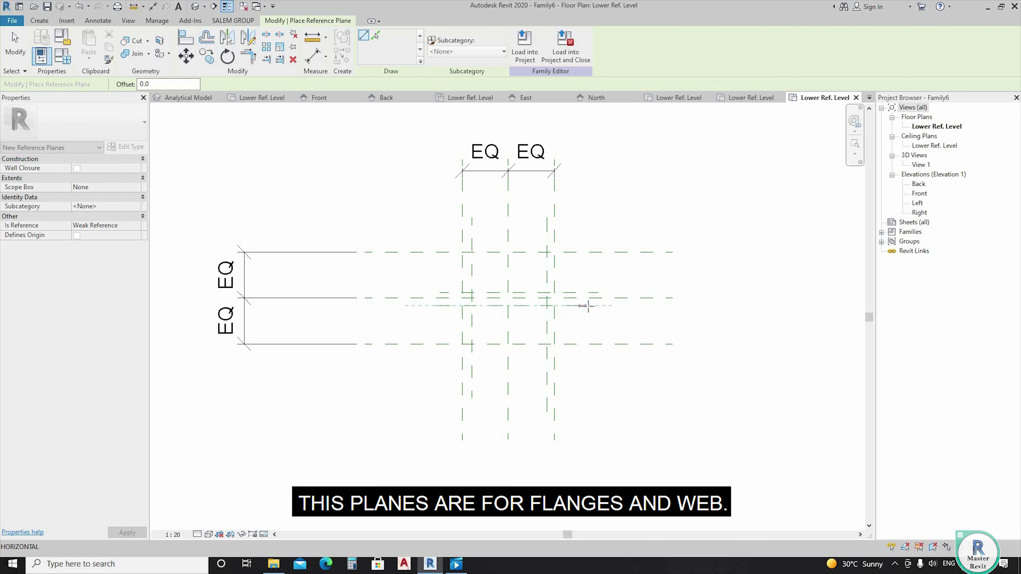
{"action": "left_click", "coordinate": [576, 290]}
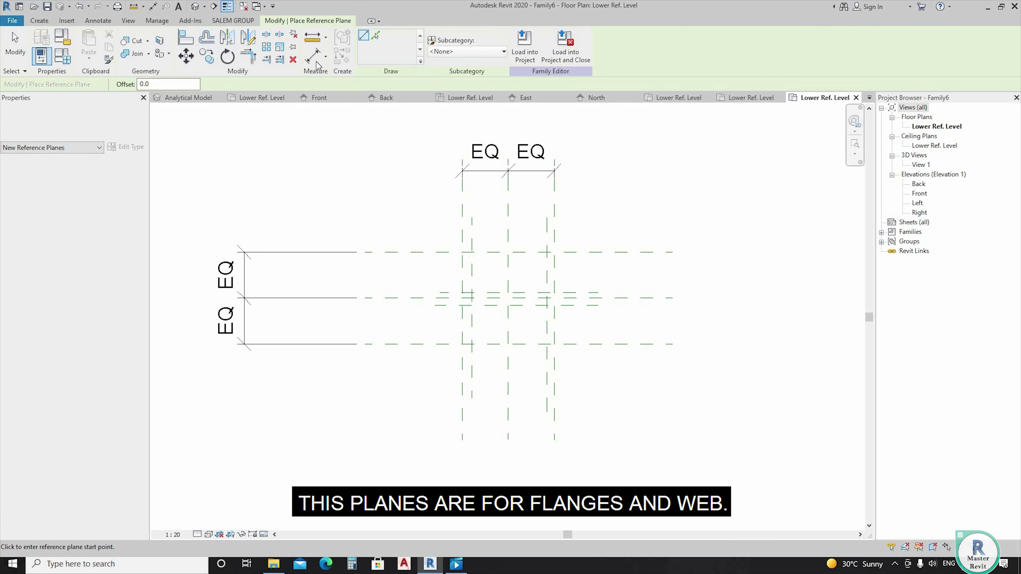
{"action": "key", "text": "d"}
{"action": "key", "text": "i"}
{"action": "scroll", "coordinate": [502, 312], "scroll_direction": "up", "scroll_amount": 2}
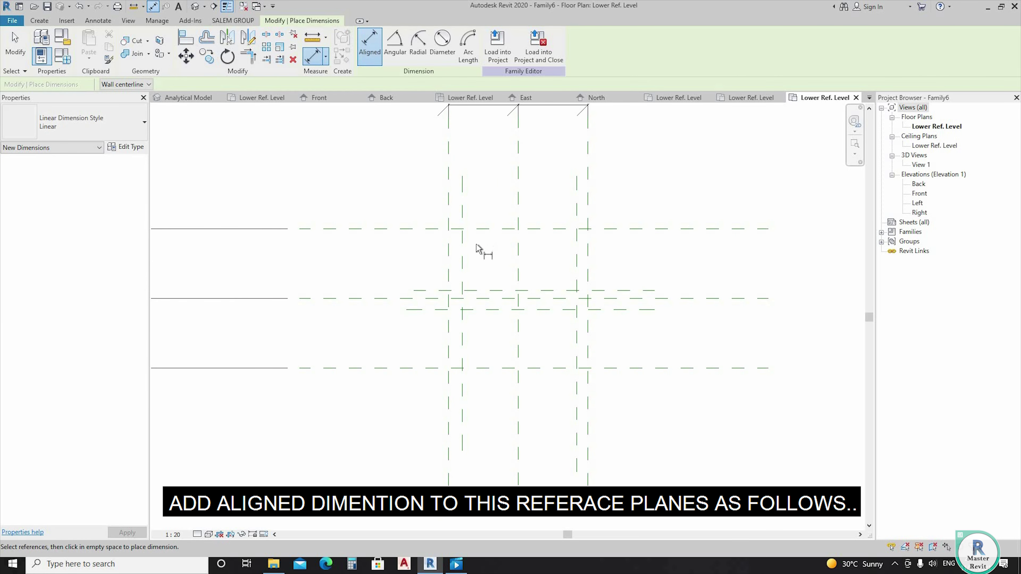
- Place a 500 dimension across the outer planes and delete the horizontal EQ dimension
{"action": "scroll", "coordinate": [426, 246], "scroll_direction": "down", "scroll_amount": 3}
{"action": "left_click", "coordinate": [415, 235]}
{"action": "left_click", "coordinate": [407, 315]}
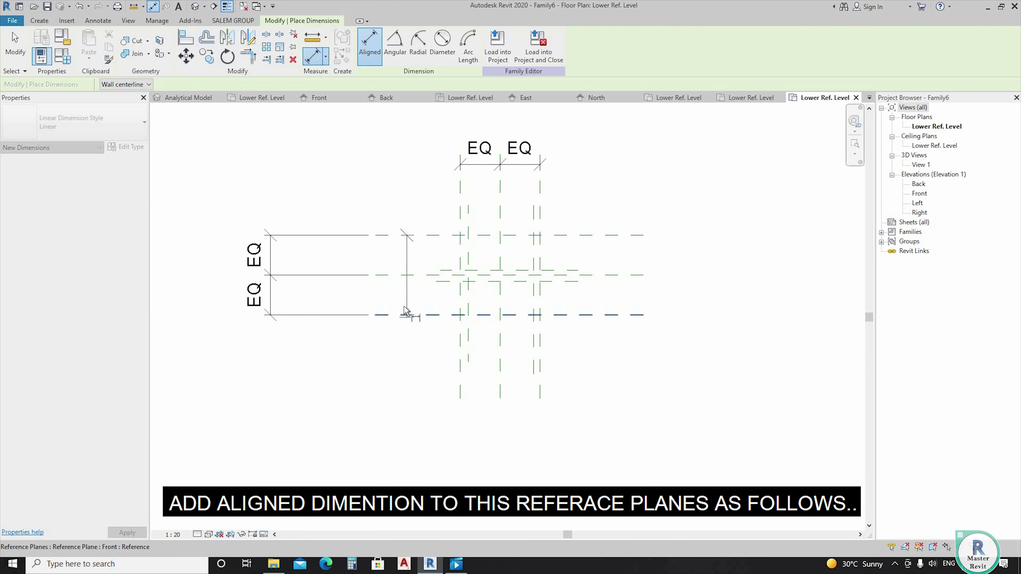
{"action": "left_click", "coordinate": [217, 200]}
{"action": "key", "text": "Escape"}
{"action": "left_click", "coordinate": [500, 198]}
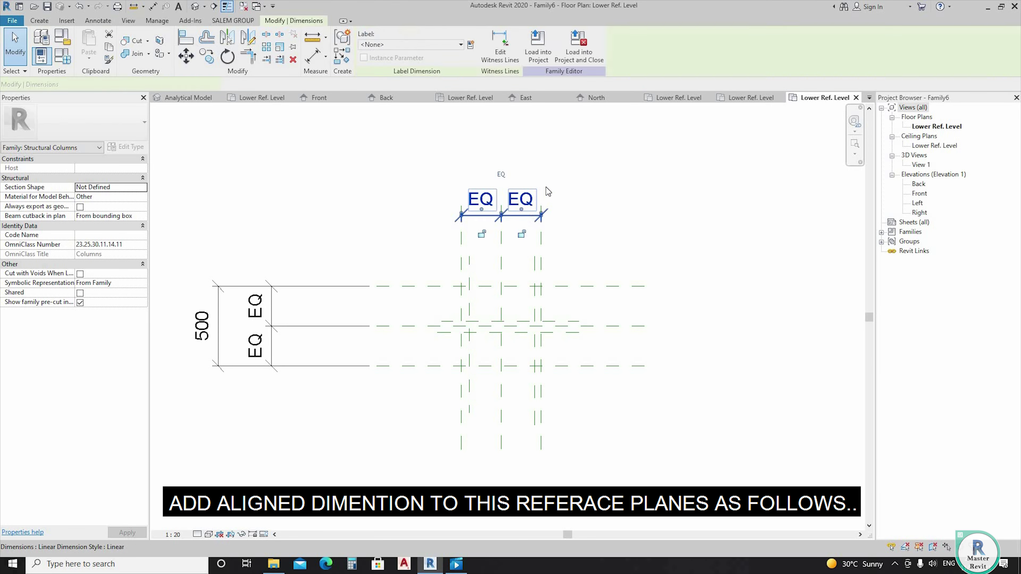
{"action": "key", "text": "Delete"}
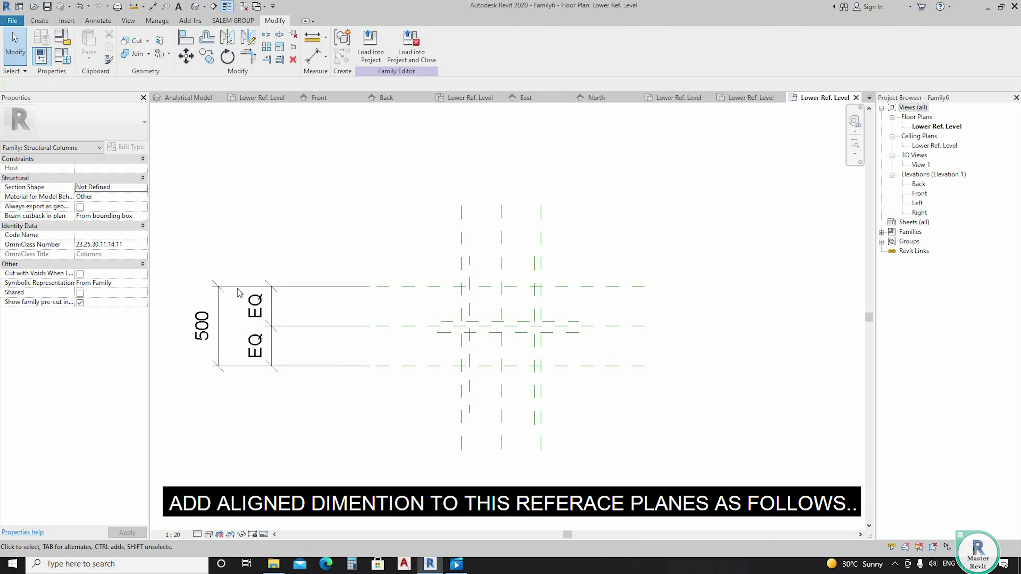
- Label the 500 dimension with a new instance parameter named 'flange width'
{"action": "left_click", "coordinate": [239, 293]}
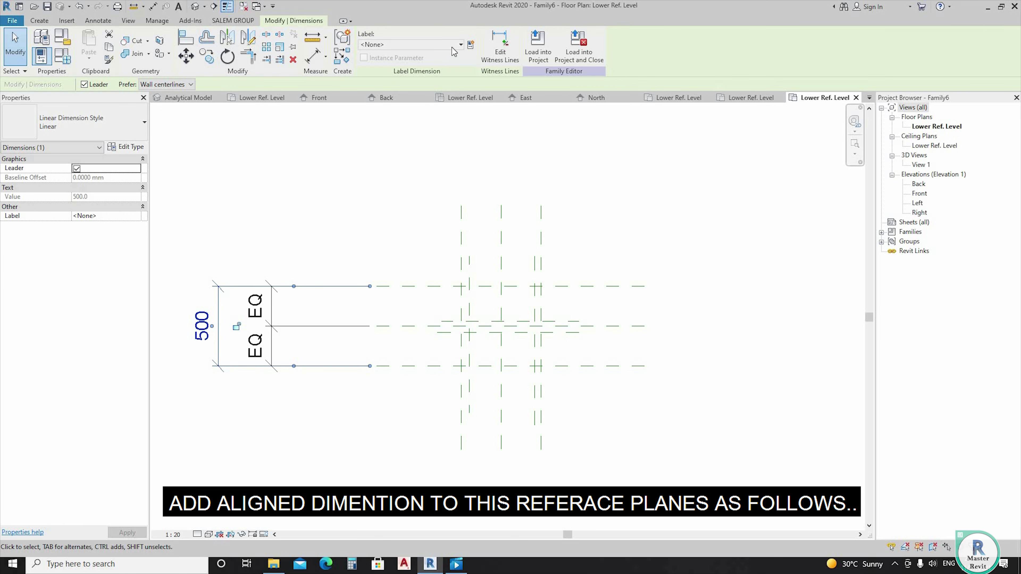
{"action": "left_click", "coordinate": [471, 45]}
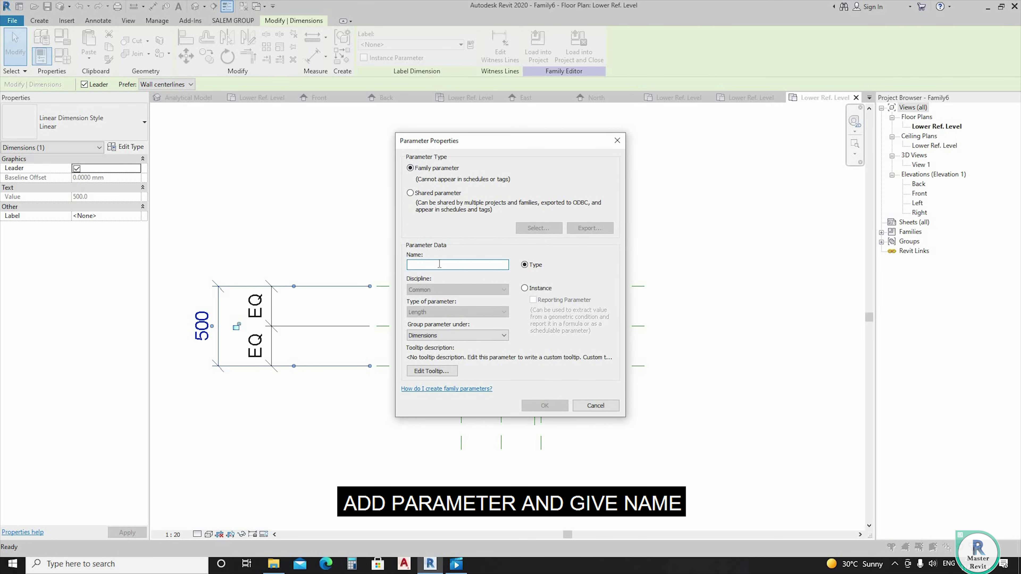
{"action": "type", "text": "flange width"}
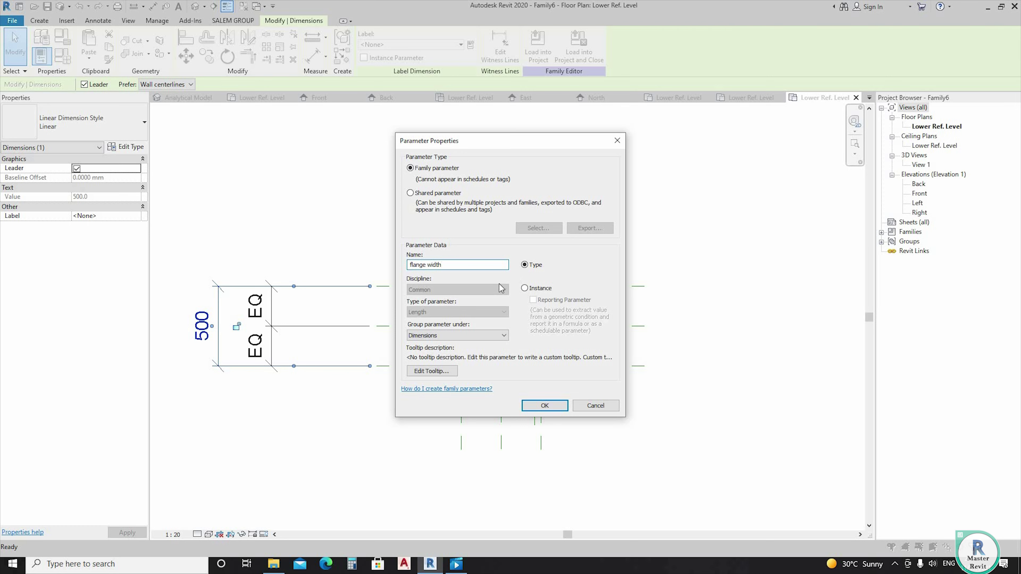
{"action": "left_click", "coordinate": [524, 288]}
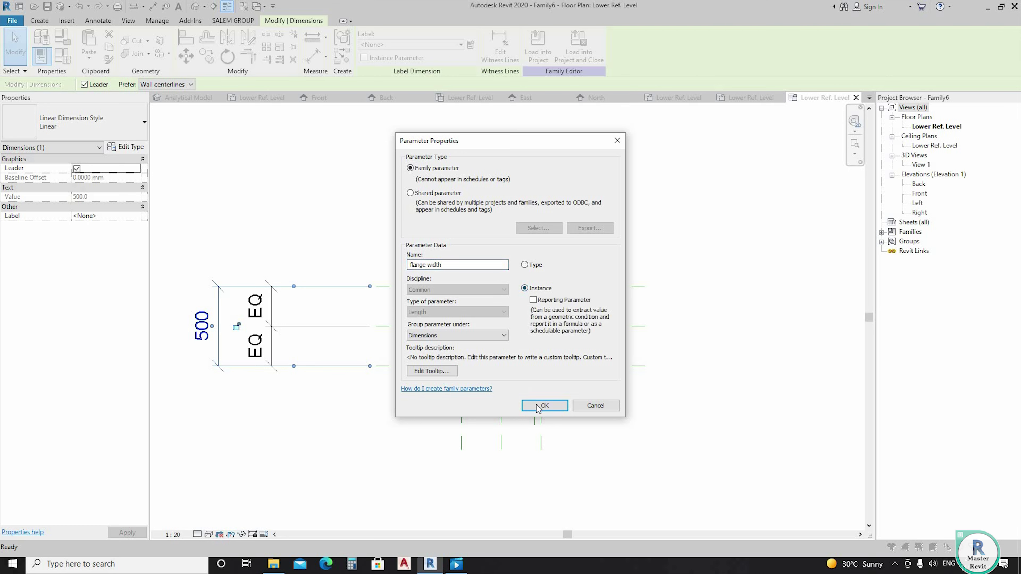
{"action": "left_click", "coordinate": [544, 406]}
{"action": "left_click", "coordinate": [402, 313]}
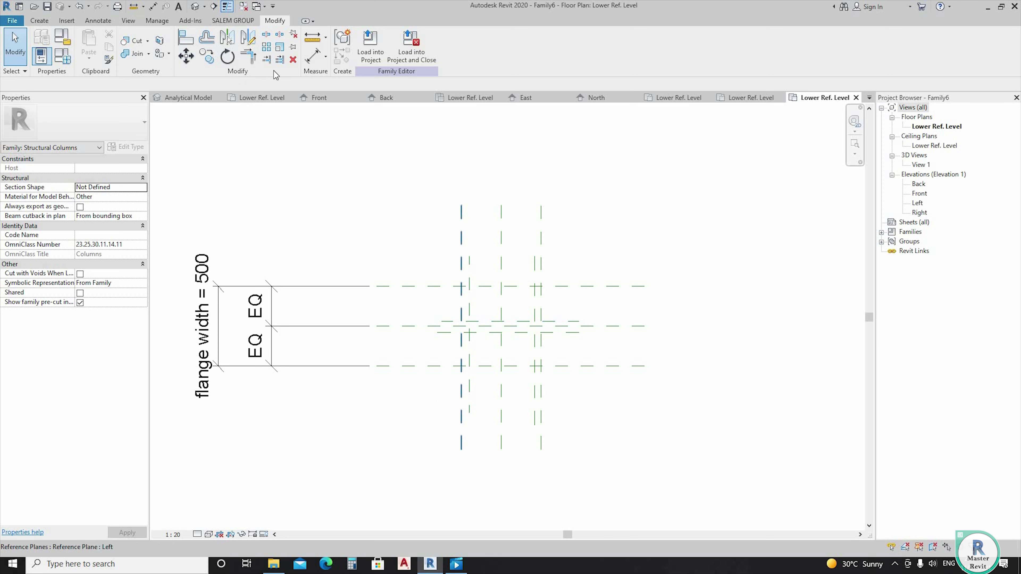
- Dimension both flange thicknesses with aligned dimensions of 50 and 40
{"action": "key", "text": "d"}
{"action": "key", "text": "i"}
{"action": "scroll", "coordinate": [467, 306], "scroll_direction": "up", "scroll_amount": 2}
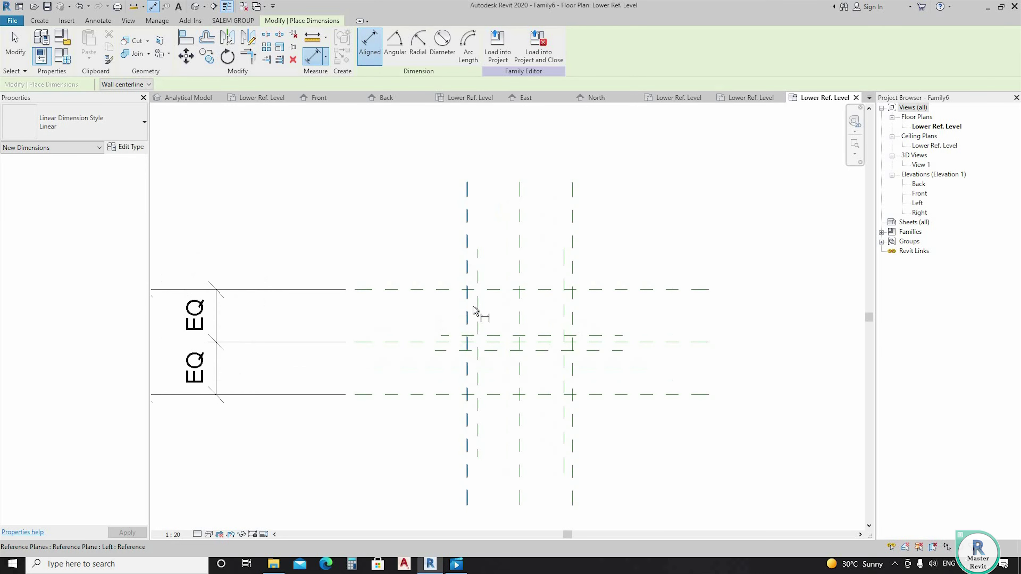
{"action": "left_click", "coordinate": [477, 304]}
{"action": "left_click", "coordinate": [467, 278]}
{"action": "left_click", "coordinate": [372, 203]}
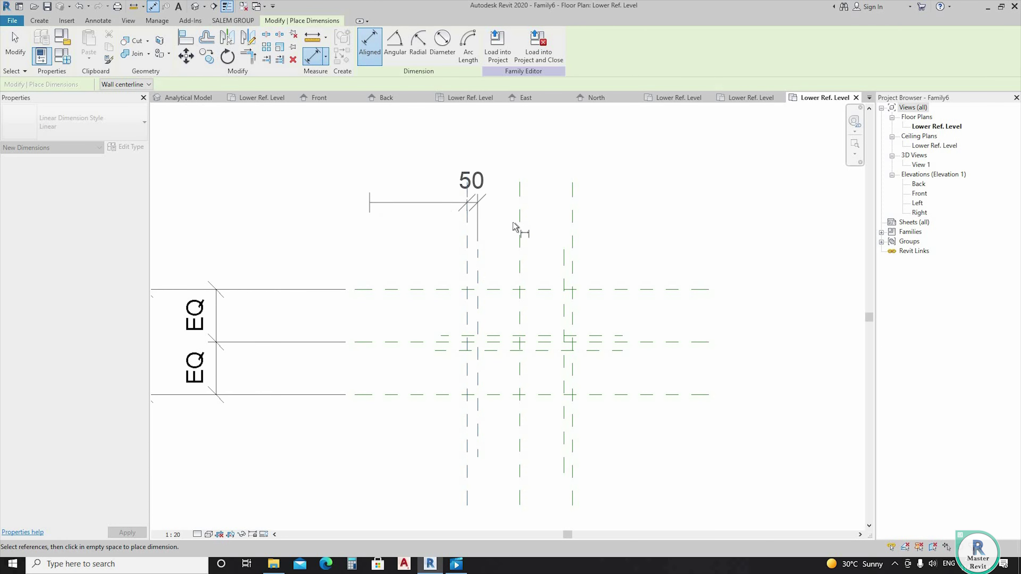
{"action": "left_click", "coordinate": [573, 268]}
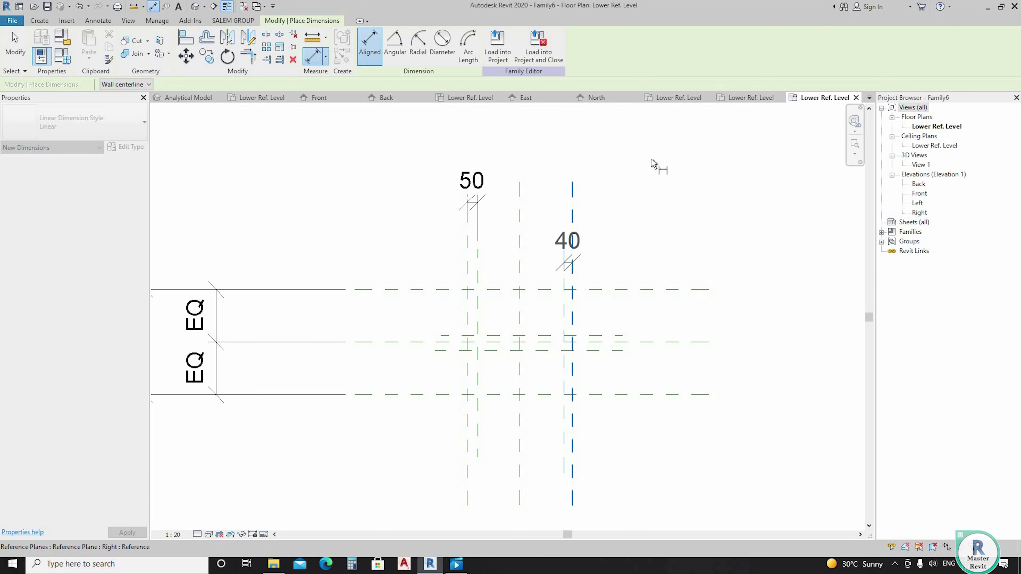
{"action": "left_click", "coordinate": [654, 155]}
{"action": "key", "text": "Escape"}
{"action": "key", "text": "Escape"}
- Label the 40 dimension with a new instance parameter named 'flange thickness'
{"action": "left_click", "coordinate": [572, 156]}
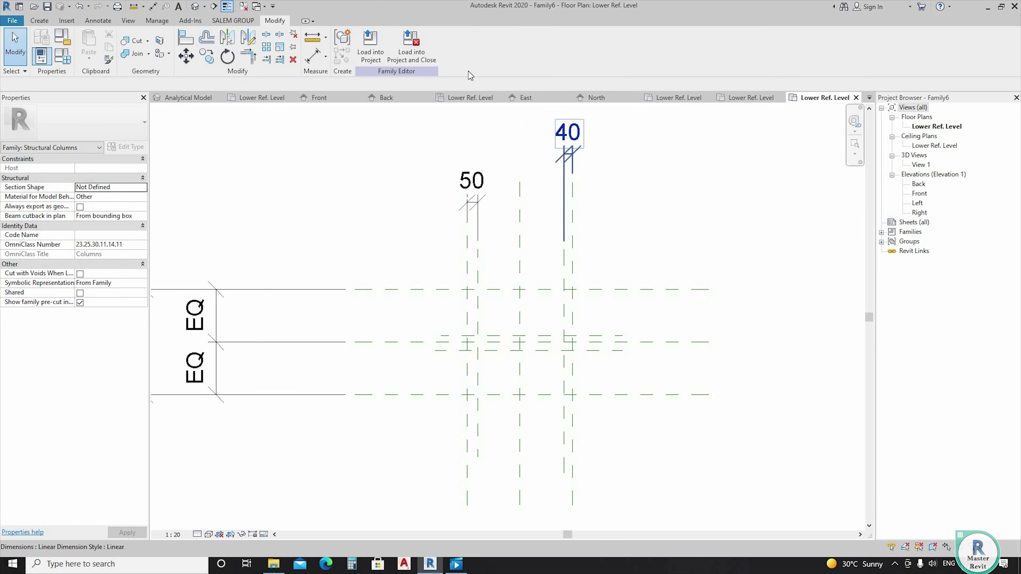
{"action": "left_click", "coordinate": [475, 49]}
{"action": "type", "text": "f"}
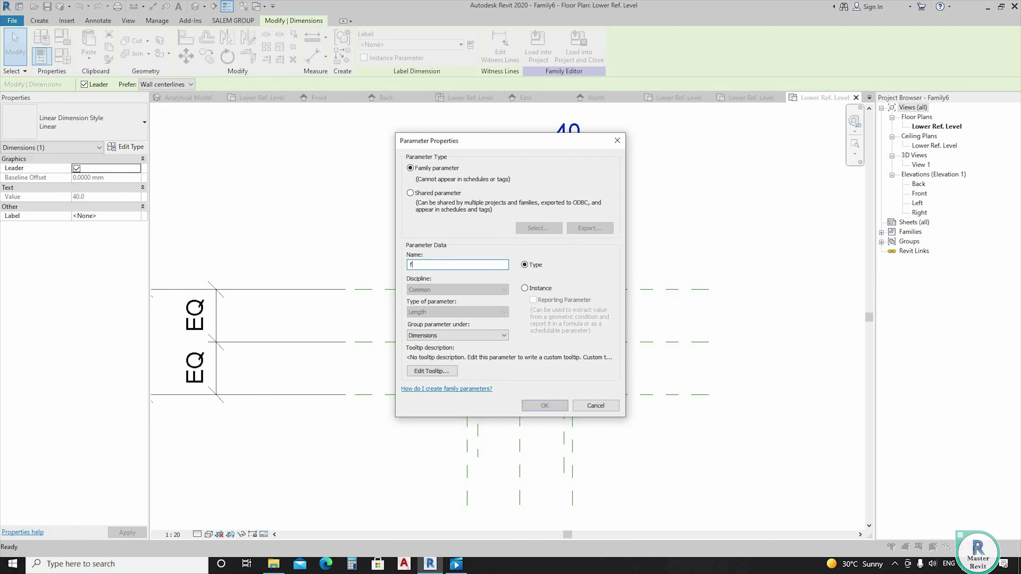
{"action": "type", "text": "lange thickness"}
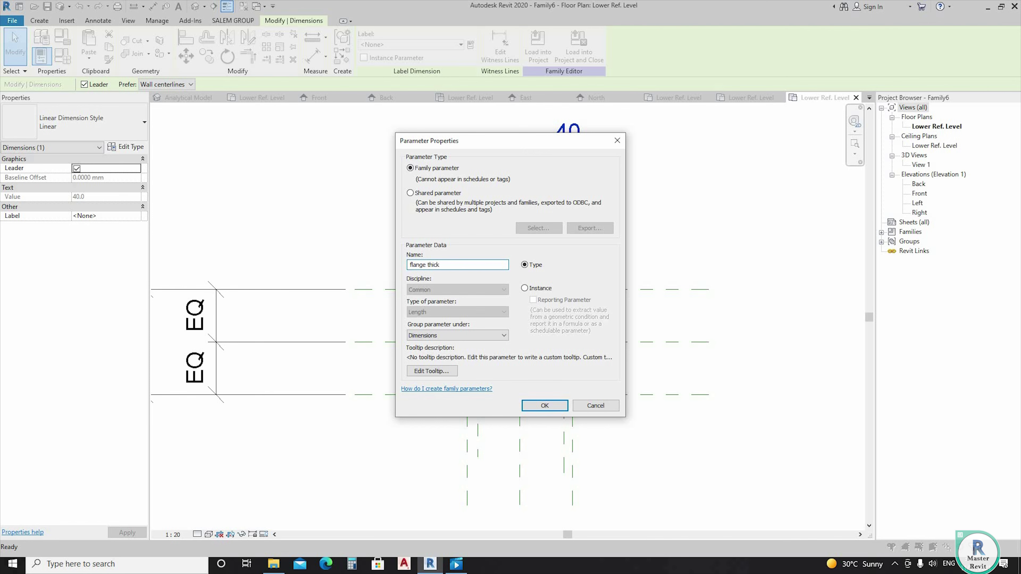
{"action": "left_click", "coordinate": [524, 288]}
{"action": "left_click", "coordinate": [544, 406]}
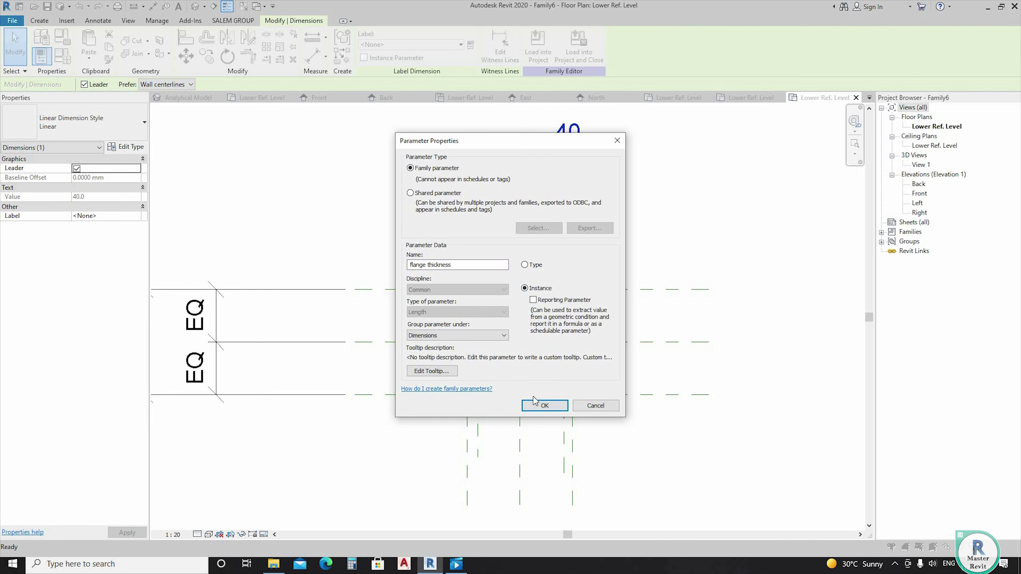
- Assign the flange thickness label to the 50 flange dimension
{"action": "left_click", "coordinate": [484, 209]}
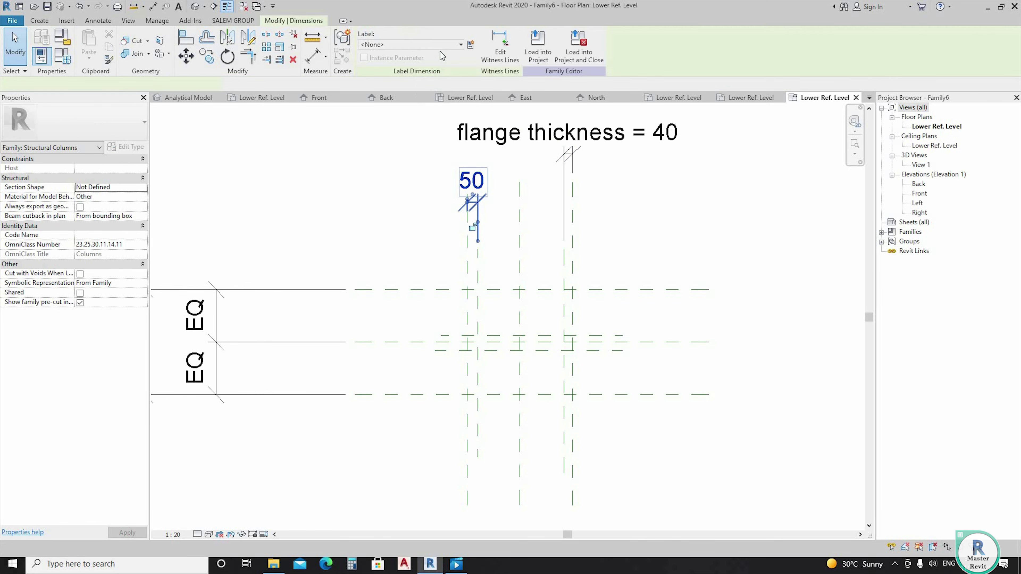
{"action": "left_click", "coordinate": [460, 44]}
{"action": "left_click", "coordinate": [402, 93]}
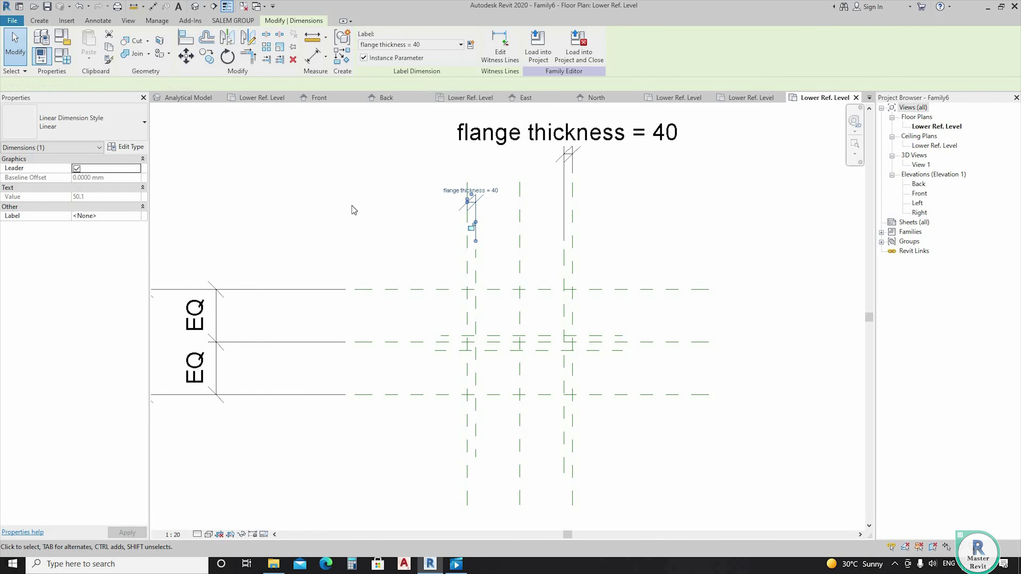
{"action": "left_click", "coordinate": [588, 255]}
{"action": "scroll", "coordinate": [587, 251], "scroll_direction": "down", "scroll_amount": 2}
{"action": "scroll", "coordinate": [449, 262], "scroll_direction": "up", "scroll_amount": 2}
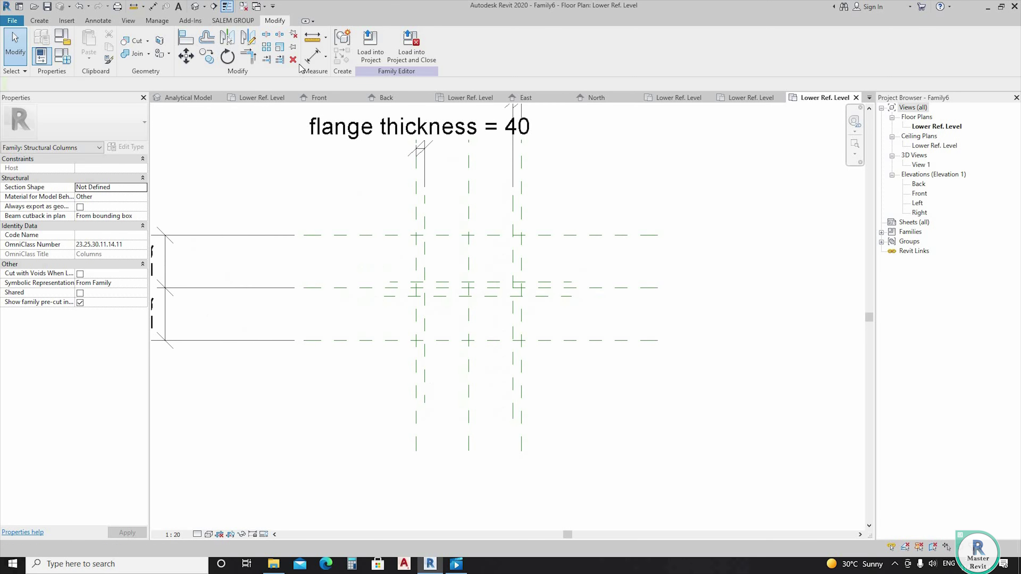
- Add an equal-spaced aligned dimension on the centre references, placed at the right
{"action": "key", "text": "d"}
{"action": "key", "text": "i"}
{"action": "scroll", "coordinate": [455, 306], "scroll_direction": "up", "scroll_amount": 2}
{"action": "left_click", "coordinate": [466, 334]}
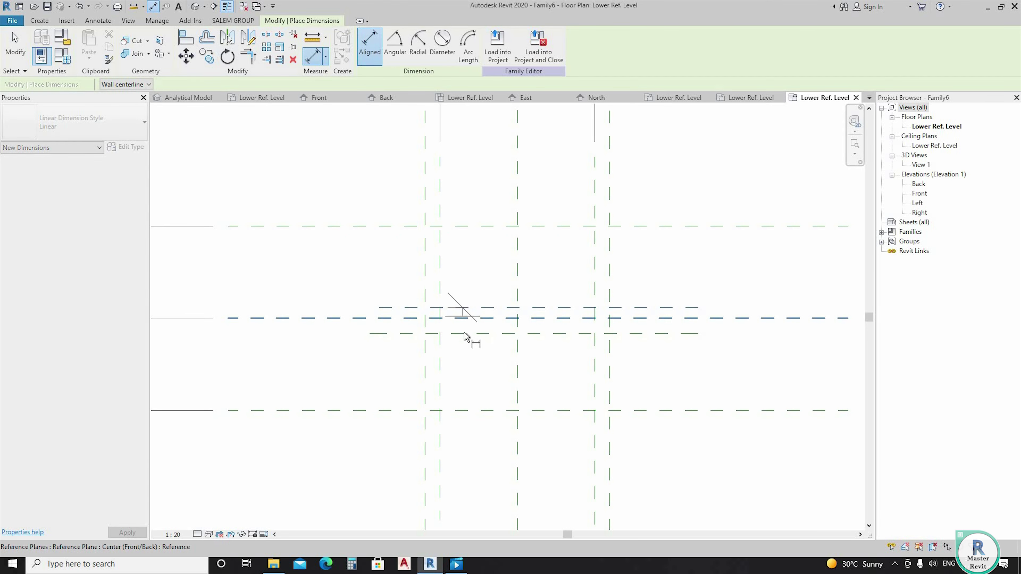
{"action": "scroll", "coordinate": [698, 296], "scroll_direction": "down", "scroll_amount": 2}
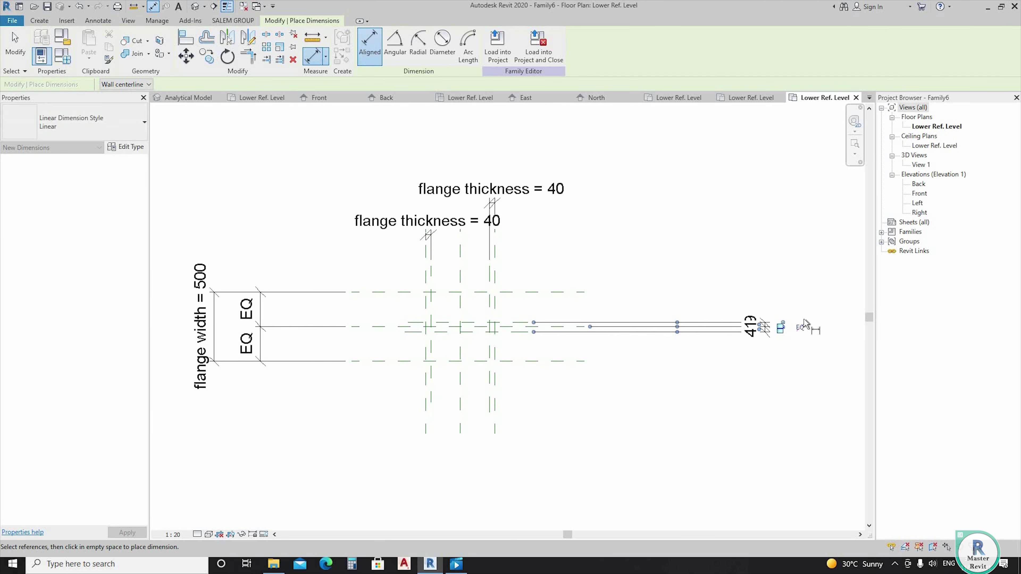
{"action": "left_click", "coordinate": [750, 322]}
{"action": "scroll", "coordinate": [514, 328], "scroll_direction": "up", "scroll_amount": 2}
- Dimension the web at 82 and label it with a new instance parameter 'web thickness'
{"action": "scroll", "coordinate": [507, 333], "scroll_direction": "up", "scroll_amount": 2}
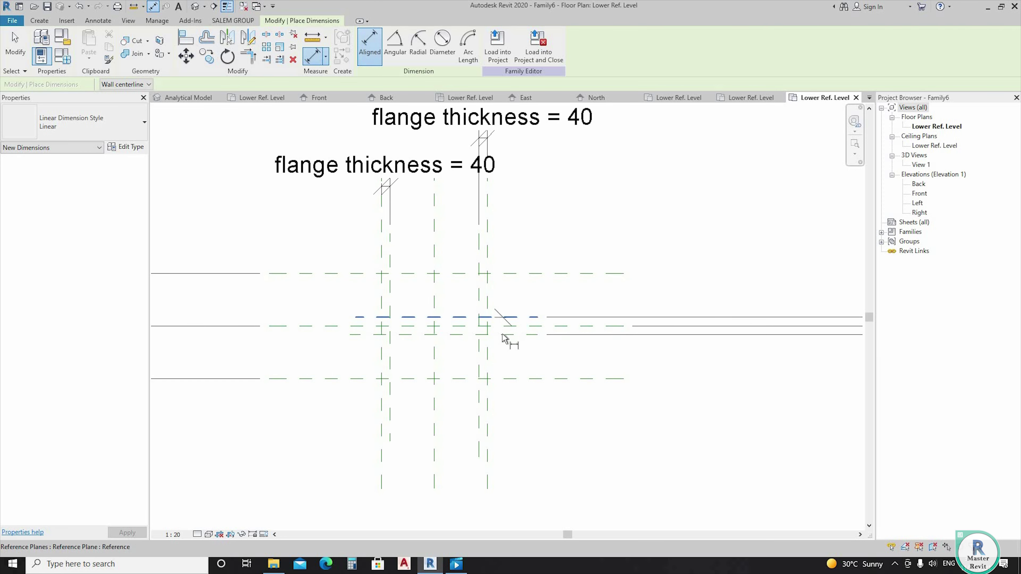
{"action": "left_click", "coordinate": [478, 328]}
{"action": "scroll", "coordinate": [479, 327], "scroll_direction": "down", "scroll_amount": 3}
{"action": "left_click", "coordinate": [705, 336]}
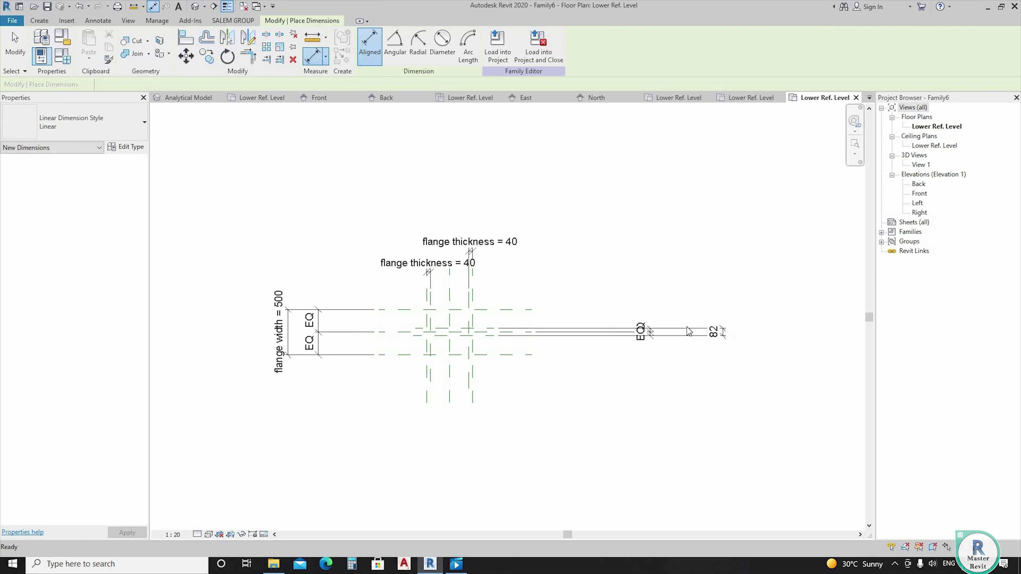
{"action": "key", "text": "Escape"}
{"action": "left_click", "coordinate": [470, 44]}
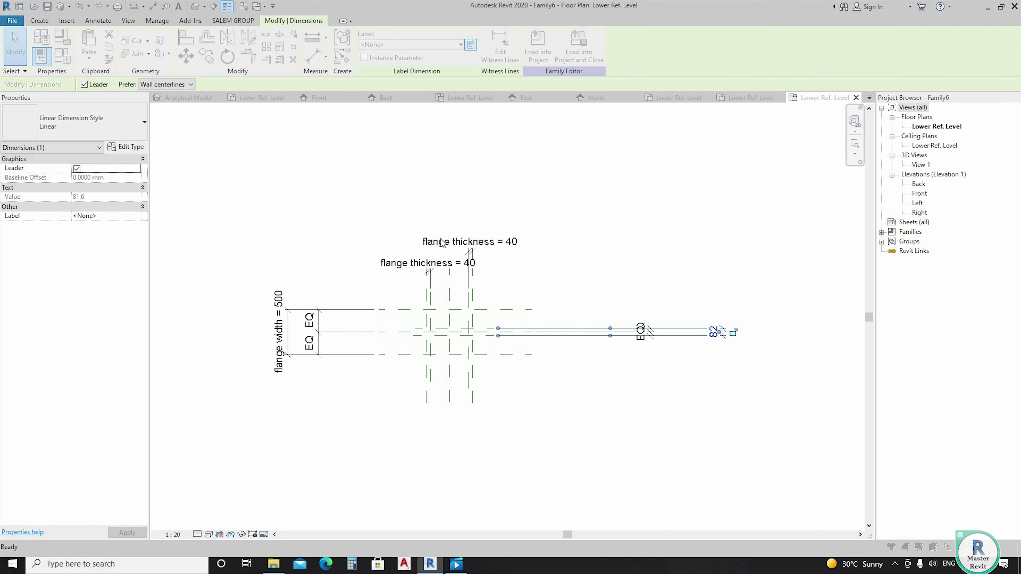
{"action": "type", "text": "web thickness"}
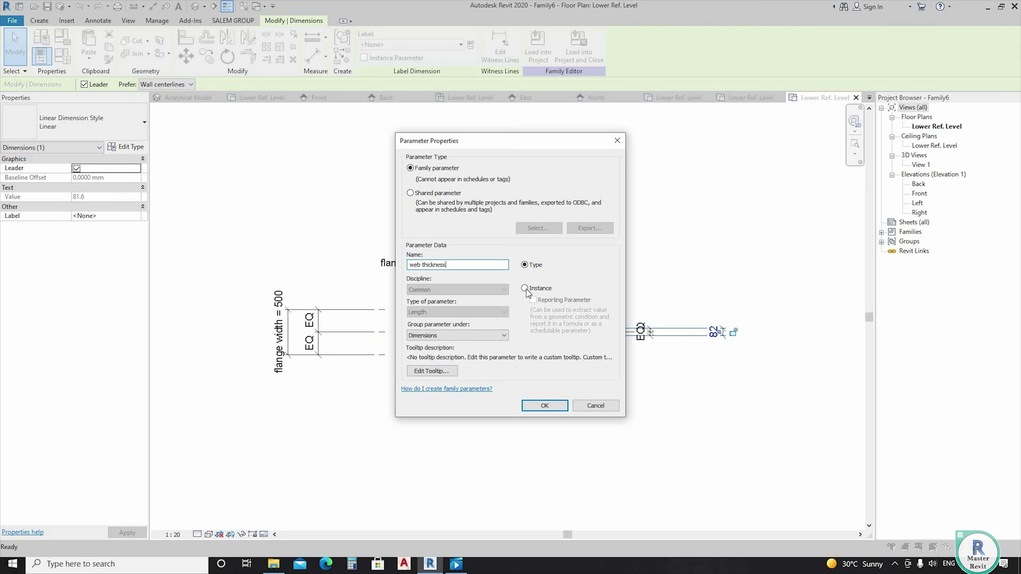
{"action": "left_click", "coordinate": [525, 288]}
{"action": "key", "text": "Return"}
{"action": "key", "text": "Escape"}
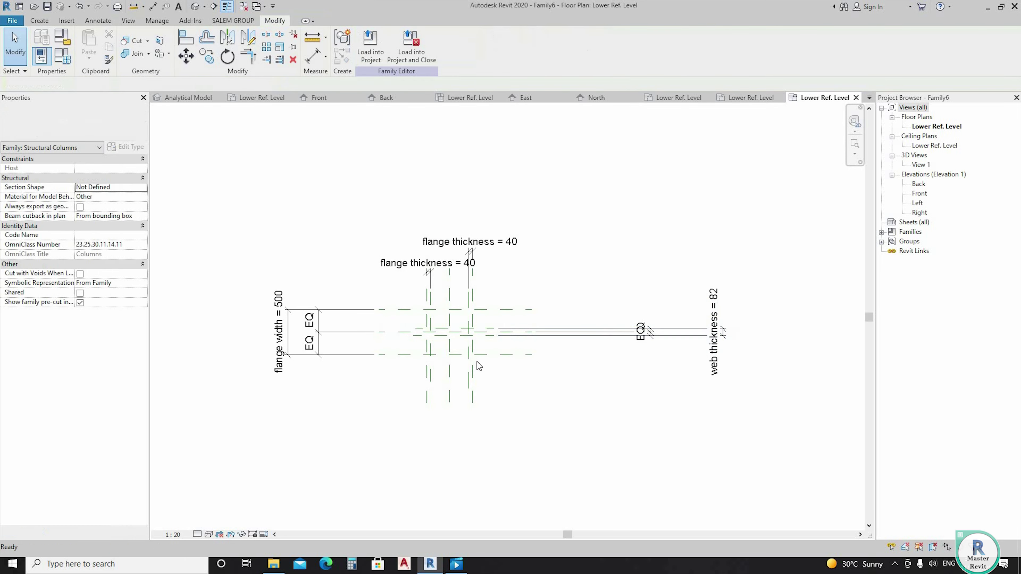
- Select the horizontal reference plane and pan around the plan to review the web dimension
{"action": "scroll", "coordinate": [451, 323], "scroll_direction": "up", "scroll_amount": 2}
{"action": "scroll", "coordinate": [450, 312], "scroll_direction": "up", "scroll_amount": 2}
{"action": "left_click", "coordinate": [679, 313]}
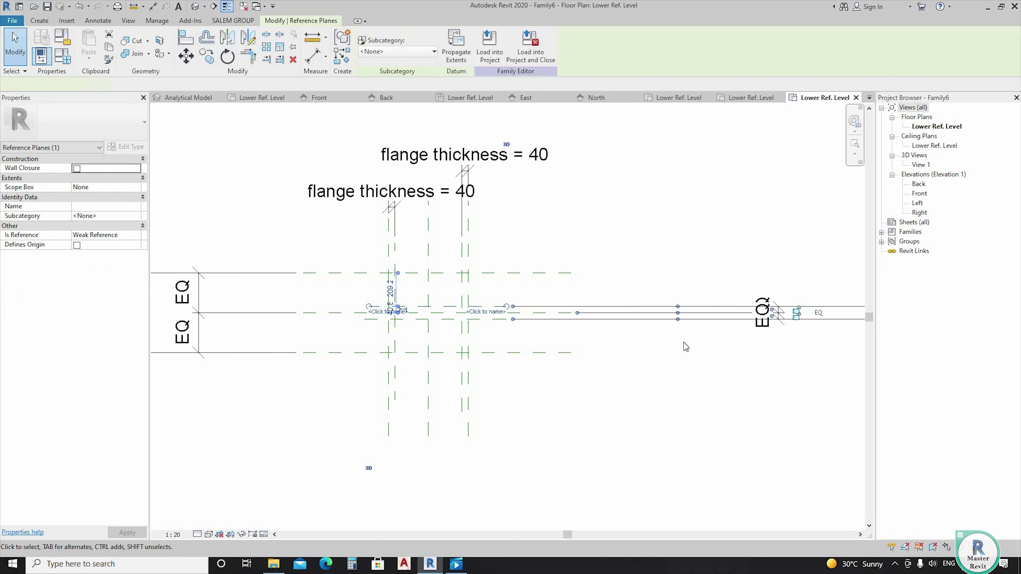
{"action": "middle_click_drag", "start_coordinate": [779, 331], "coordinate": [570, 328]}
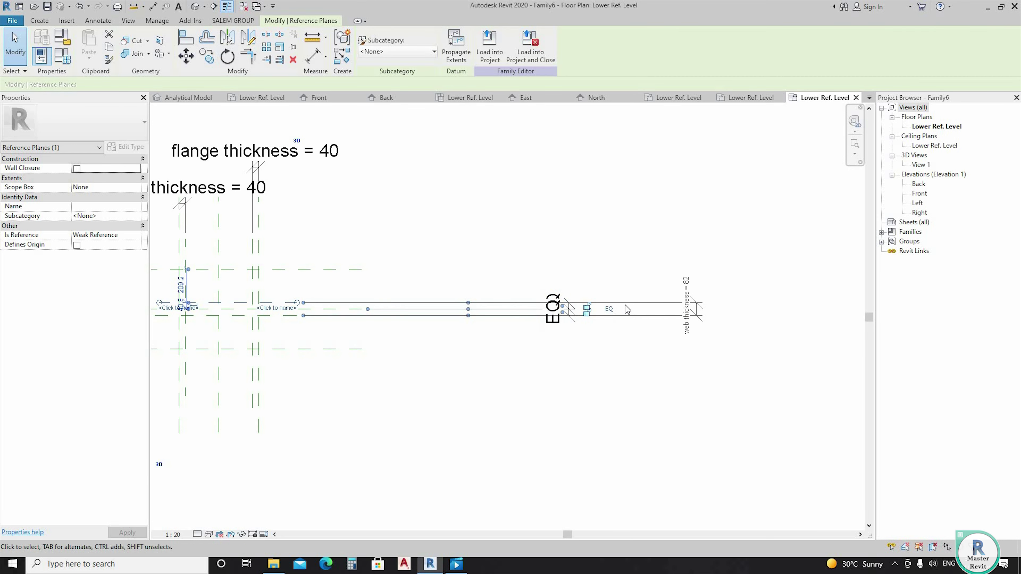
{"action": "key", "text": "Escape"}
{"action": "scroll", "coordinate": [399, 281], "scroll_direction": "down", "scroll_amount": 1}
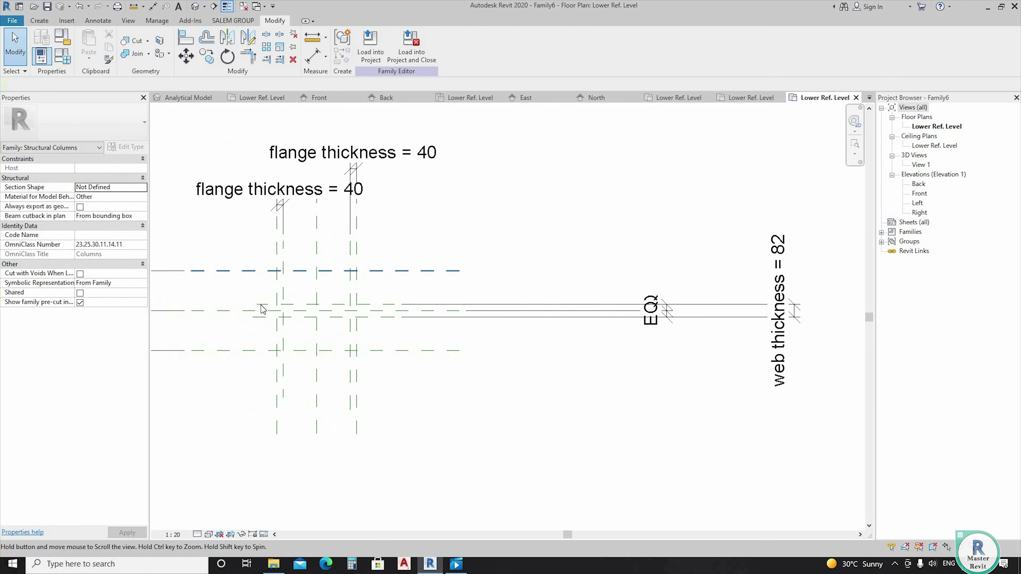
{"action": "mouse_move", "coordinate": [358, 301]}
{"action": "middle_mouse_down"}
{"action": "mouse_move", "coordinate": [355, 289]}
{"action": "mouse_move", "coordinate": [402, 292]}
{"action": "middle_mouse_up"}
{"action": "scroll", "coordinate": [344, 293], "scroll_direction": "up", "scroll_amount": 1}
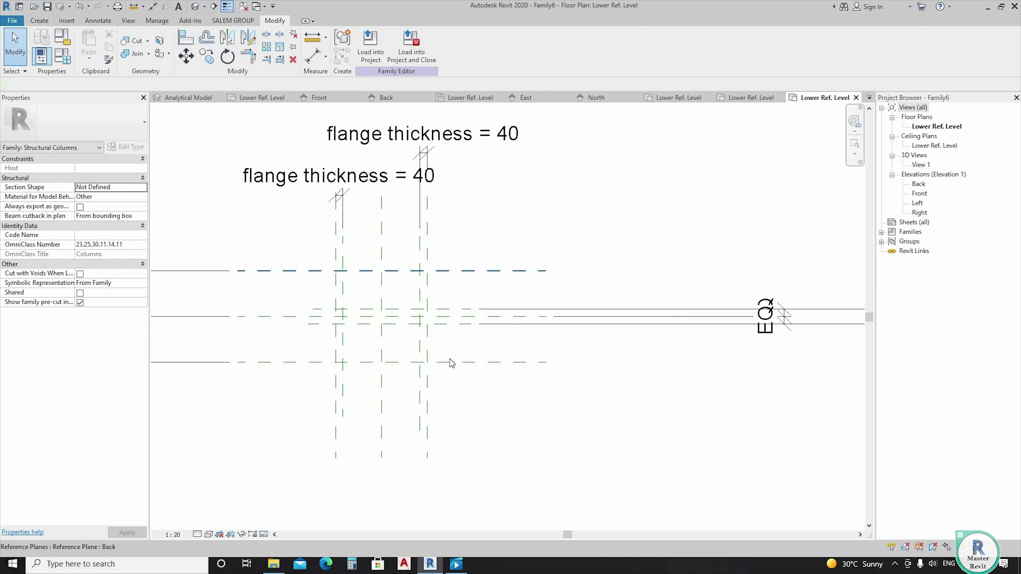
{"action": "middle_click_drag", "start_coordinate": [486, 361], "coordinate": [506, 382]}
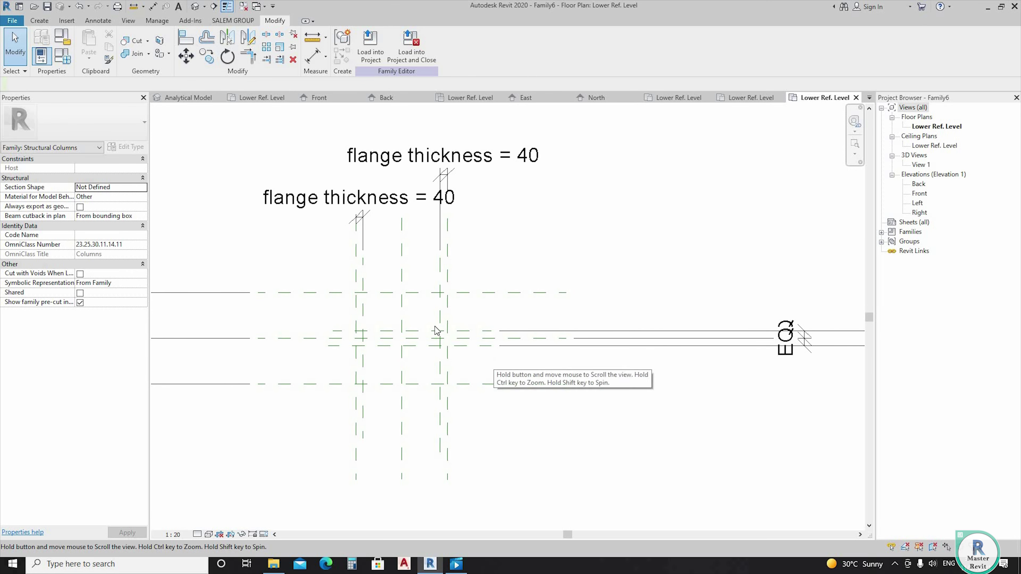
{"action": "scroll", "coordinate": [450, 345], "scroll_direction": "down", "scroll_amount": 1}
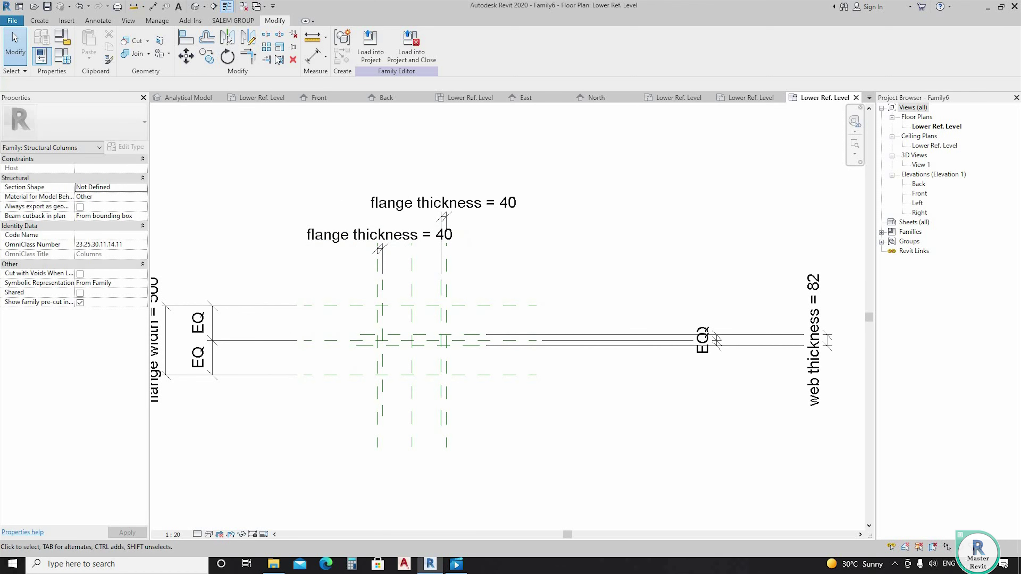
{"action": "left_click", "coordinate": [312, 56]}
- Place two 250 half-width dimensions below the three vertical reference planes
{"action": "left_click", "coordinate": [378, 436]}
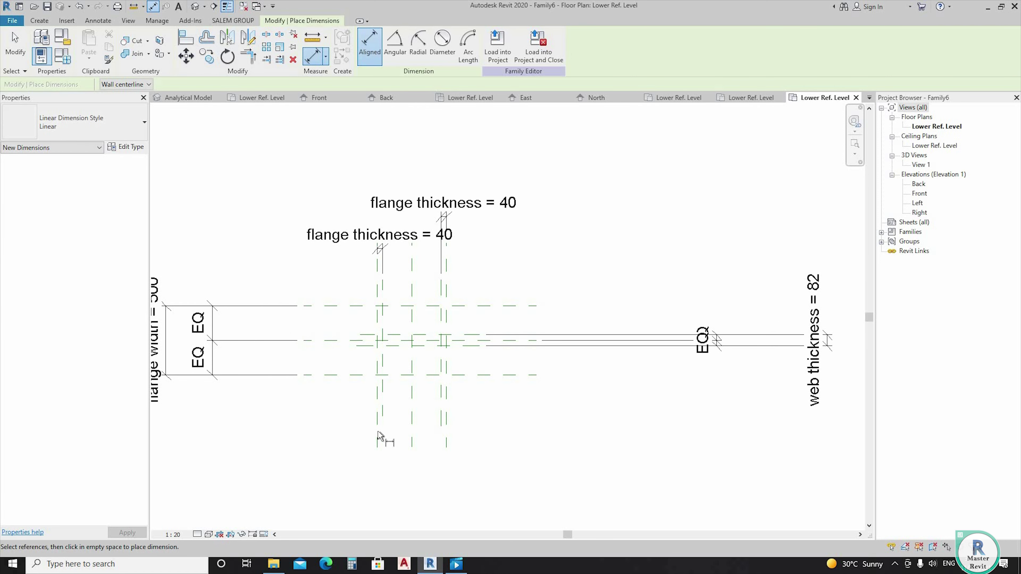
{"action": "left_click", "coordinate": [412, 438]}
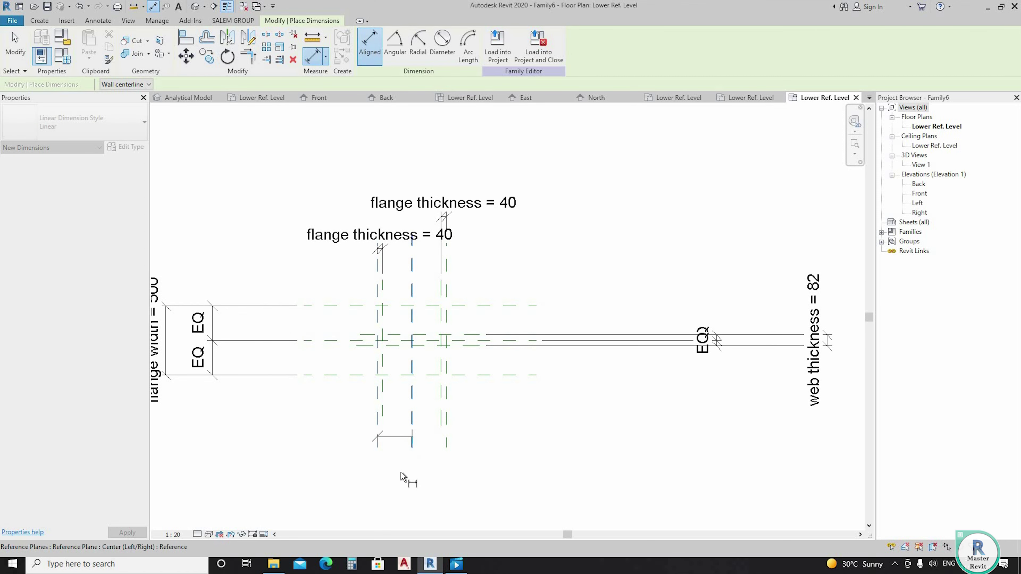
{"action": "left_click", "coordinate": [404, 498]}
{"action": "left_click", "coordinate": [412, 422]}
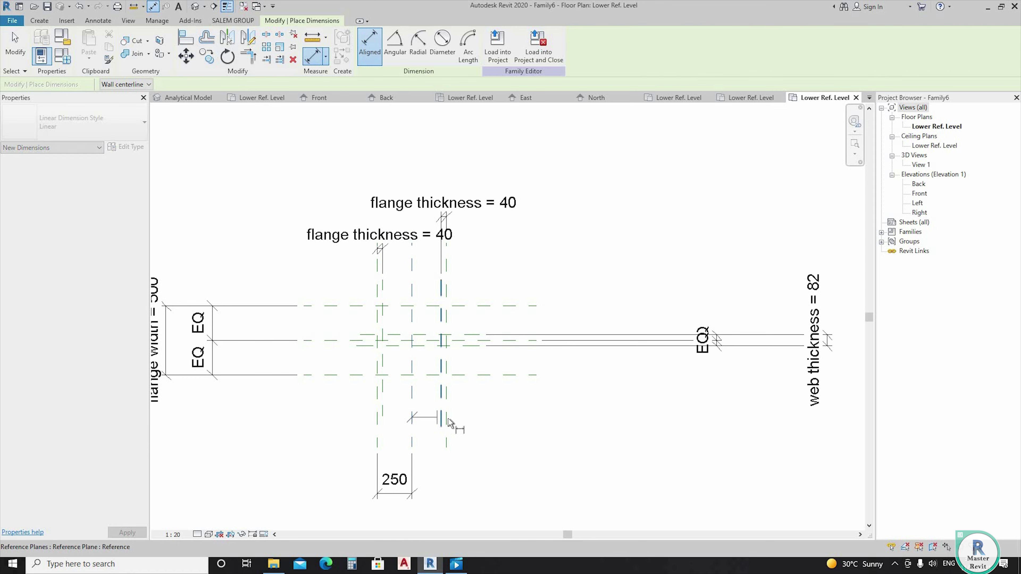
{"action": "left_click", "coordinate": [447, 427]}
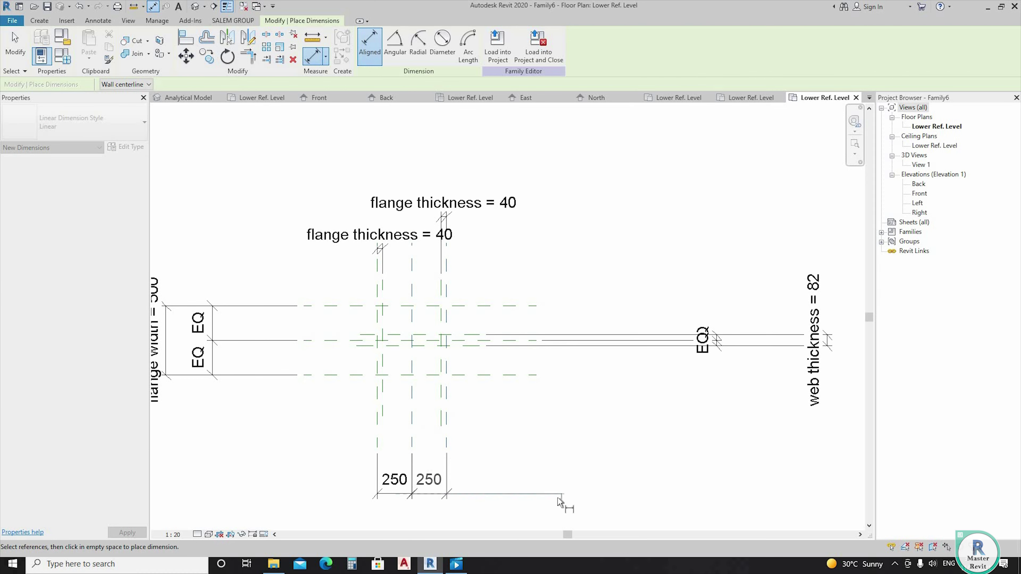
{"action": "left_click", "coordinate": [559, 495]}
{"action": "key", "text": "Escape"}
{"action": "key", "text": "Escape"}
- Label the left 250 dimension with instance parameter 'column bottom left half width'
{"action": "left_click", "coordinate": [398, 495]}
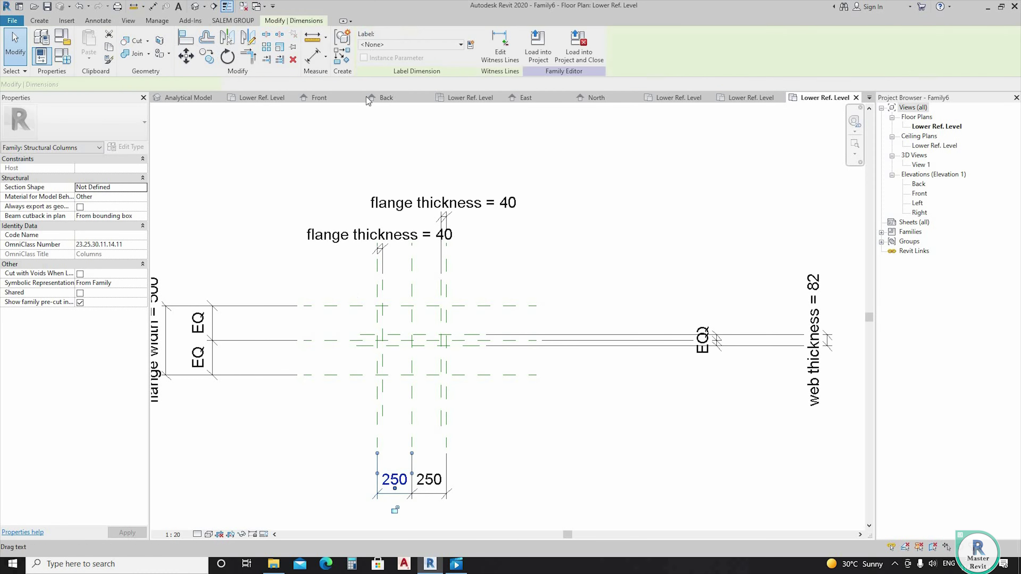
{"action": "left_click", "coordinate": [471, 45]}
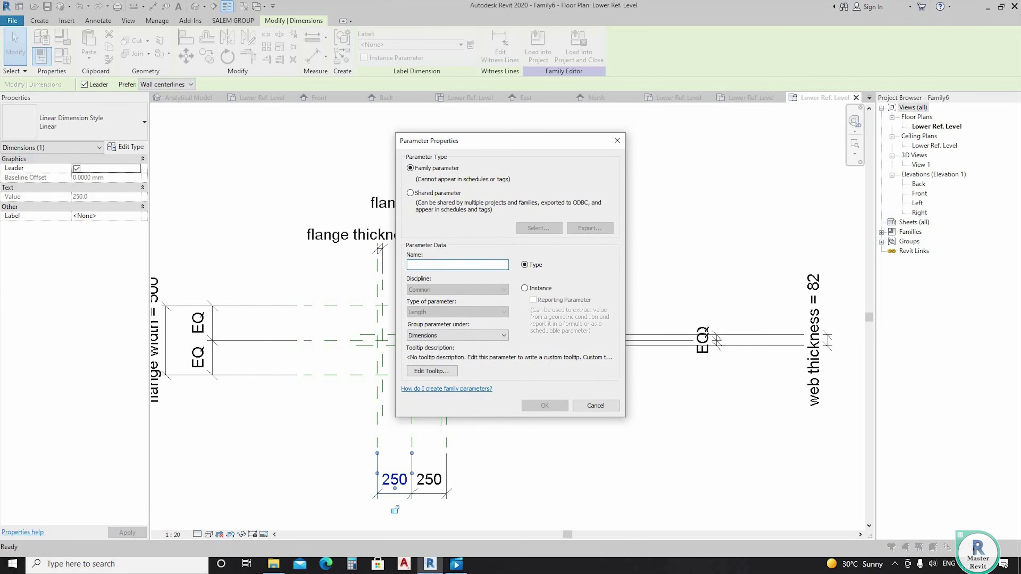
{"action": "type", "text": "column bottom left half width"}
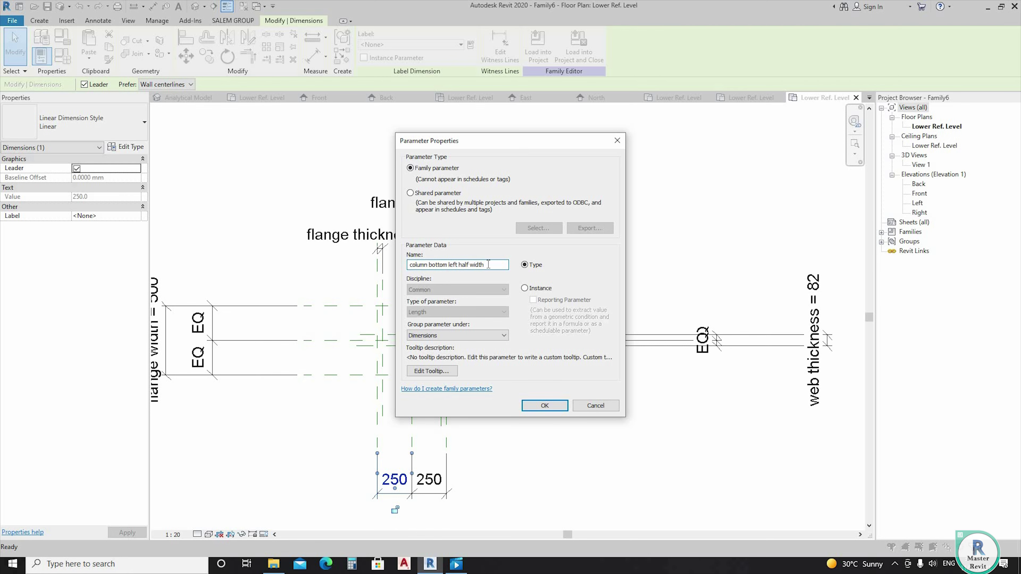
{"action": "key", "text": "ctrl+a"}
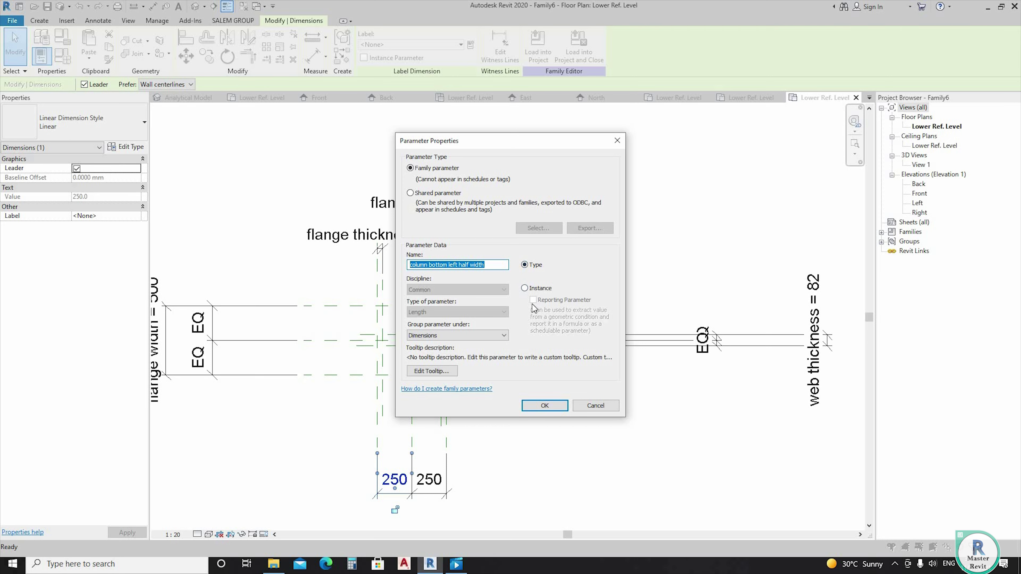
{"action": "left_click", "coordinate": [524, 288]}
{"action": "left_click", "coordinate": [545, 405]}
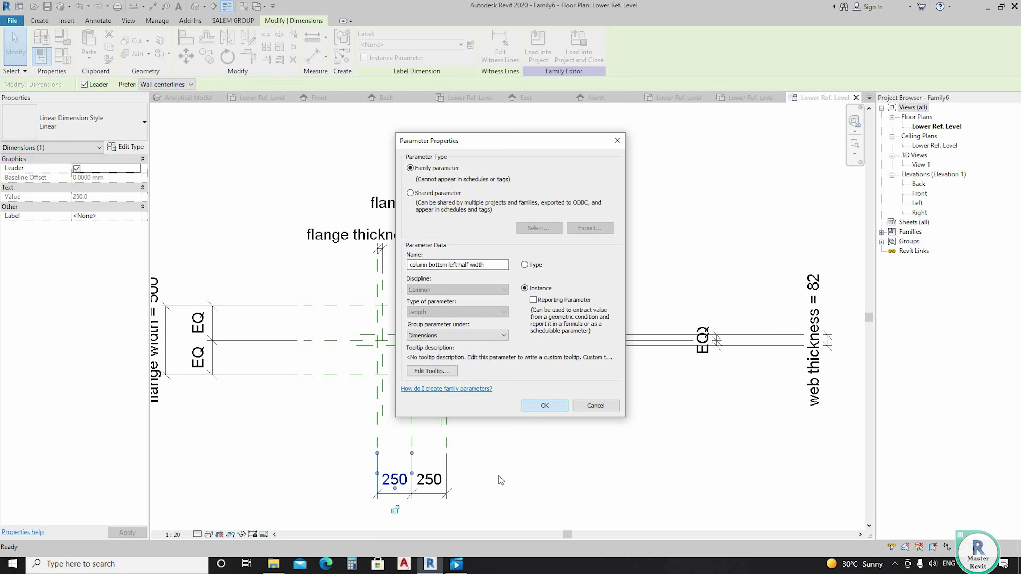
{"action": "left_click", "coordinate": [438, 496]}
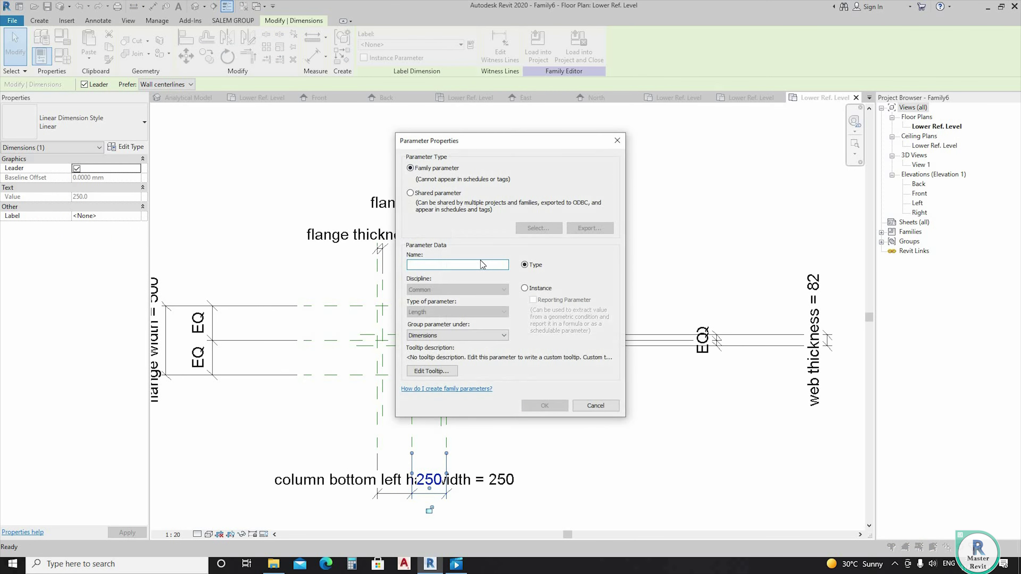
- Label the right 250 dimension with instance parameter 'column bottom right half width'
{"action": "type", "text": "column bottom left half width"}
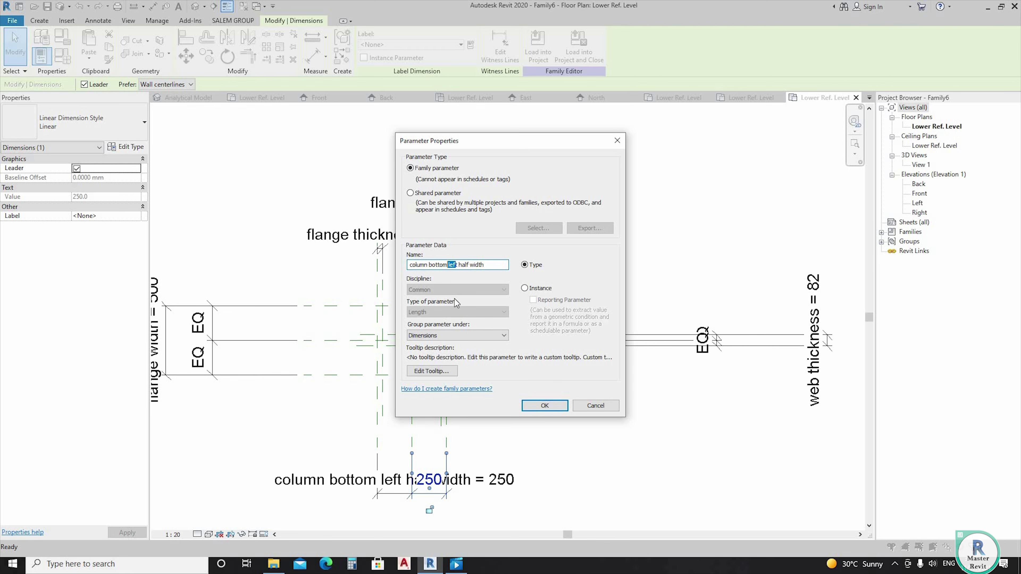
{"action": "type", "text": "righ"}
{"action": "left_click", "coordinate": [525, 288]}
{"action": "left_click", "coordinate": [544, 406]}
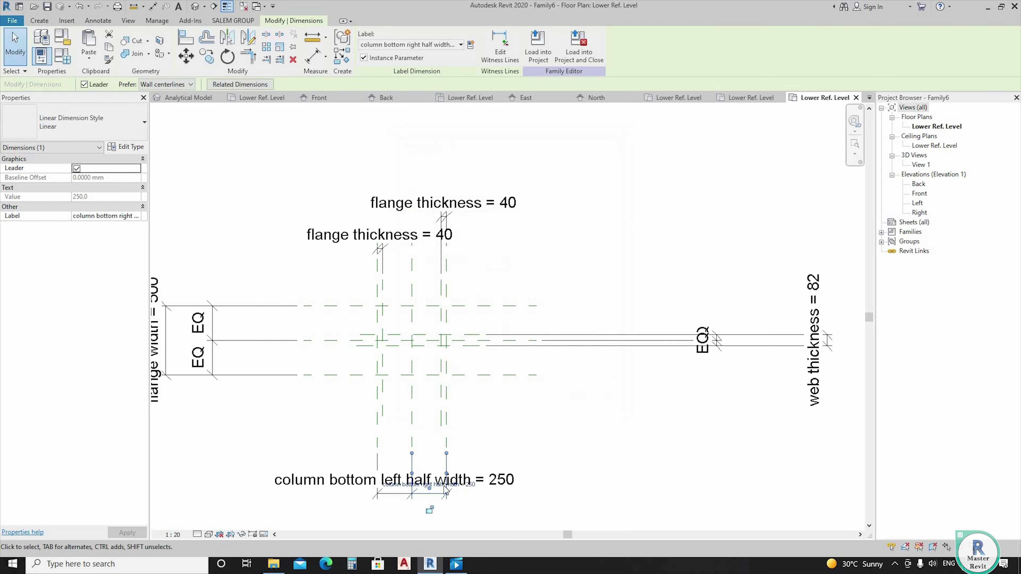
{"action": "key", "text": "Escape"}
{"action": "scroll", "coordinate": [487, 421], "scroll_direction": "down", "scroll_amount": 1}
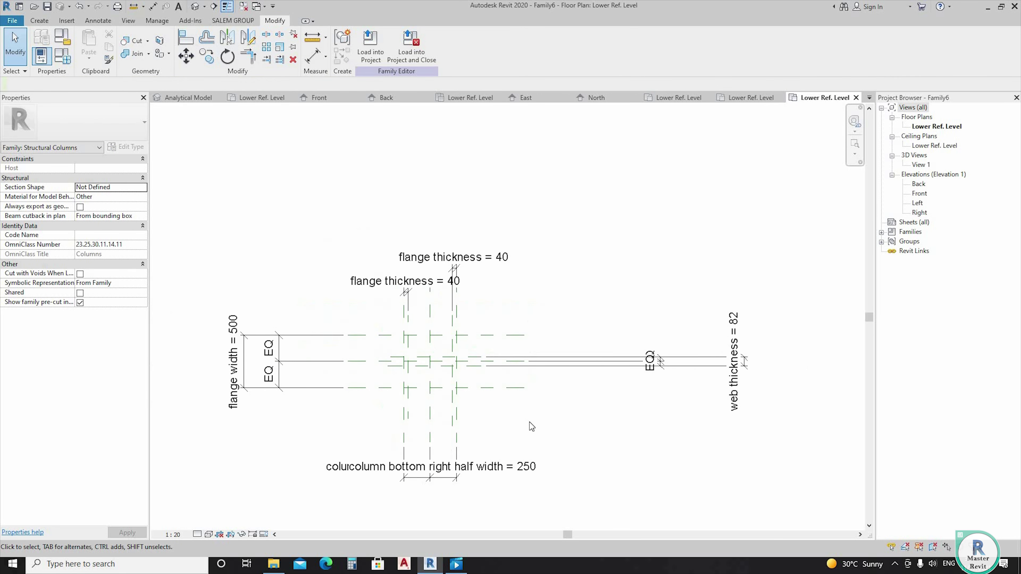
{"action": "scroll", "coordinate": [530, 422], "scroll_direction": "up", "scroll_amount": 2}
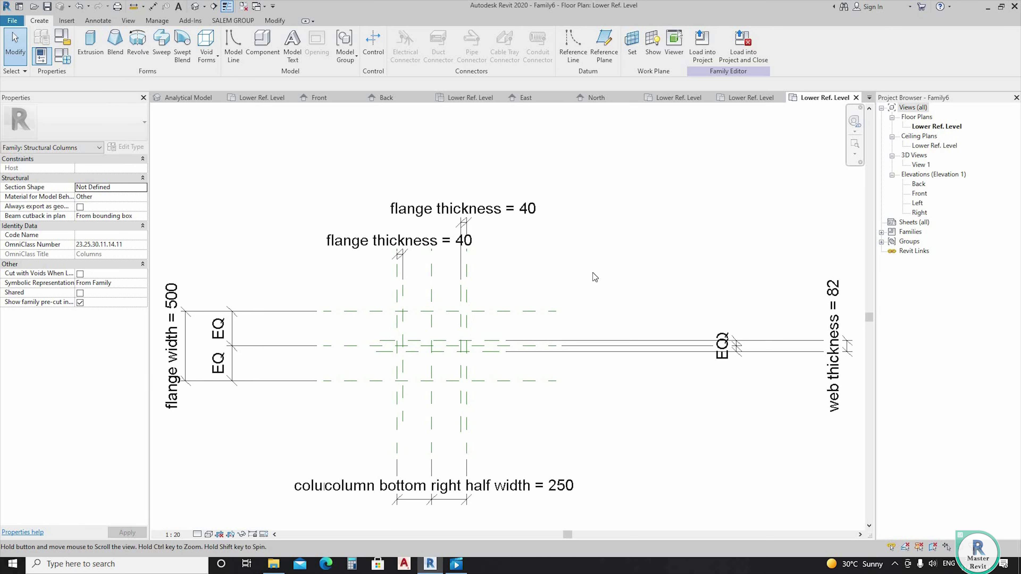
{"action": "scroll", "coordinate": [639, 257], "scroll_direction": "down", "scroll_amount": 1}
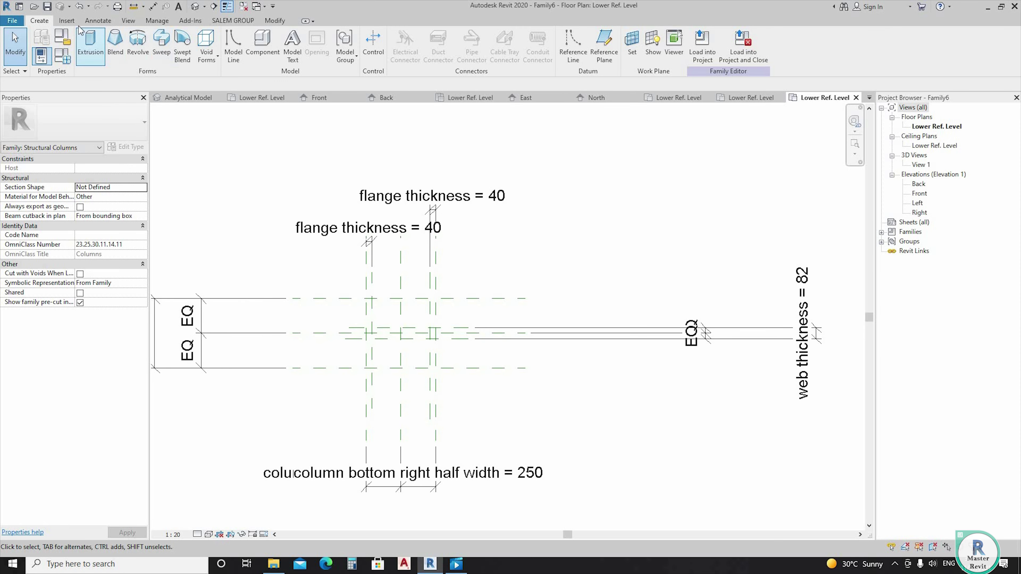
- Draw two closely spaced vertical reference planes running across the flanges
{"action": "left_click", "coordinate": [603, 44]}
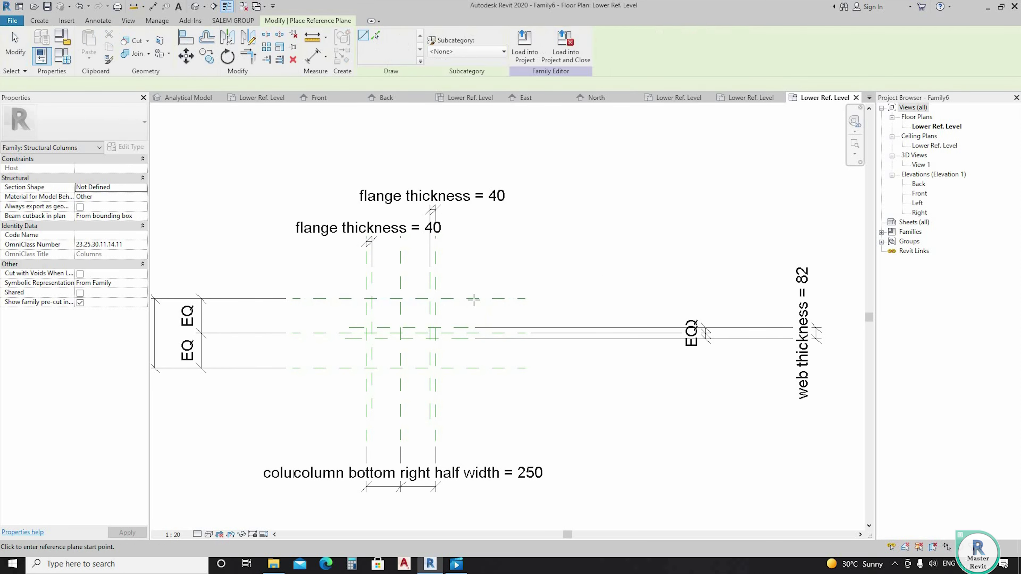
{"action": "left_click", "coordinate": [474, 299]}
{"action": "key", "text": "Escape"}
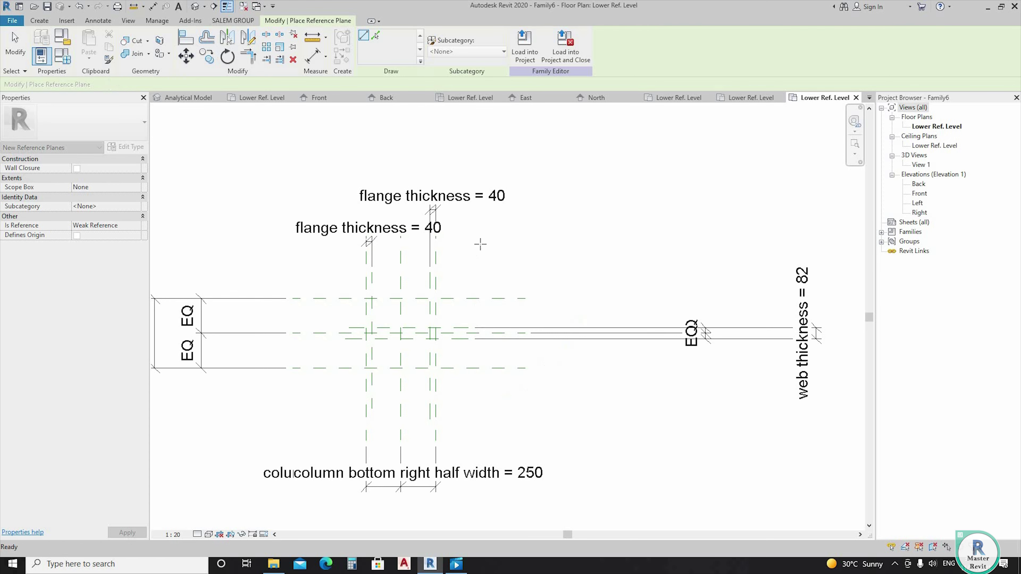
{"action": "left_click", "coordinate": [479, 244]}
{"action": "left_click", "coordinate": [480, 439]}
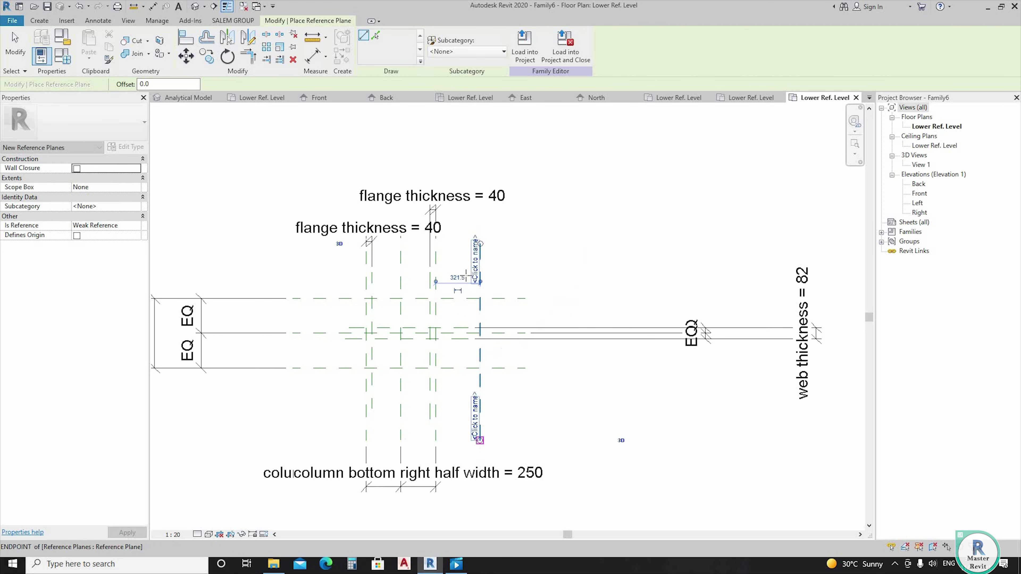
{"action": "left_click", "coordinate": [473, 244]}
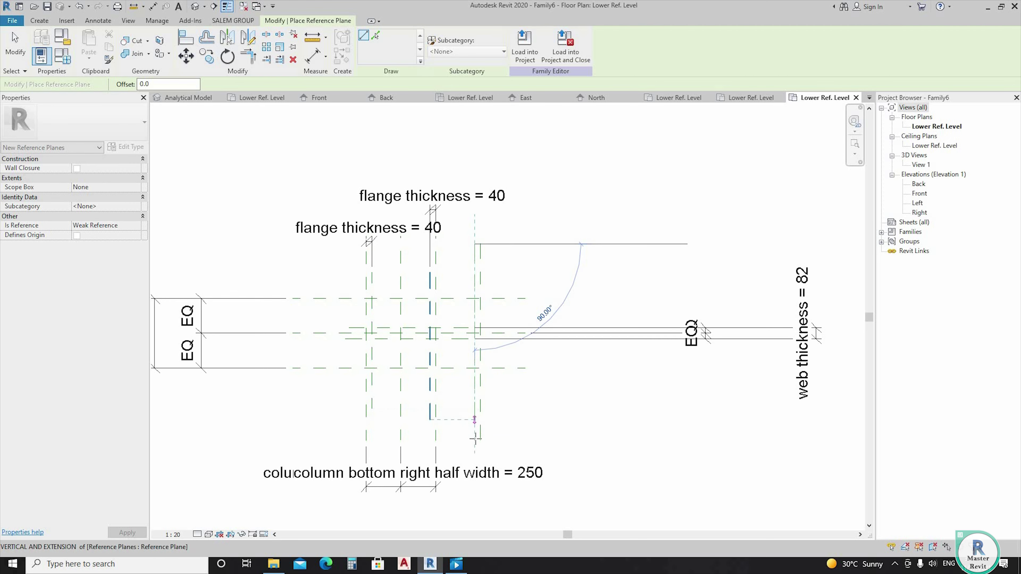
{"action": "left_click", "coordinate": [474, 439]}
- Label the new 40 dimension between them with the flange thickness parameter
{"action": "left_click", "coordinate": [491, 252]}
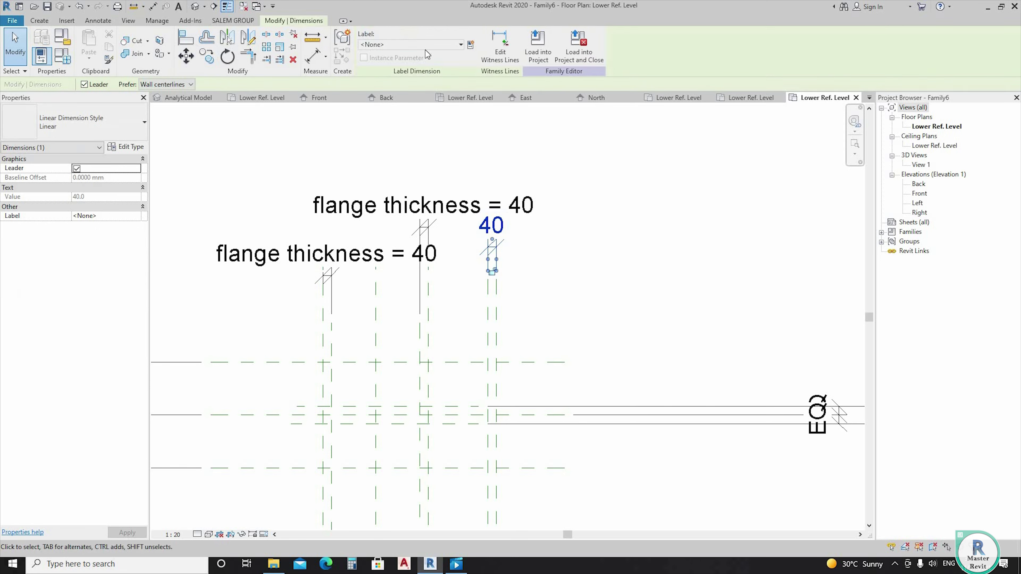
{"action": "left_click", "coordinate": [410, 44]}
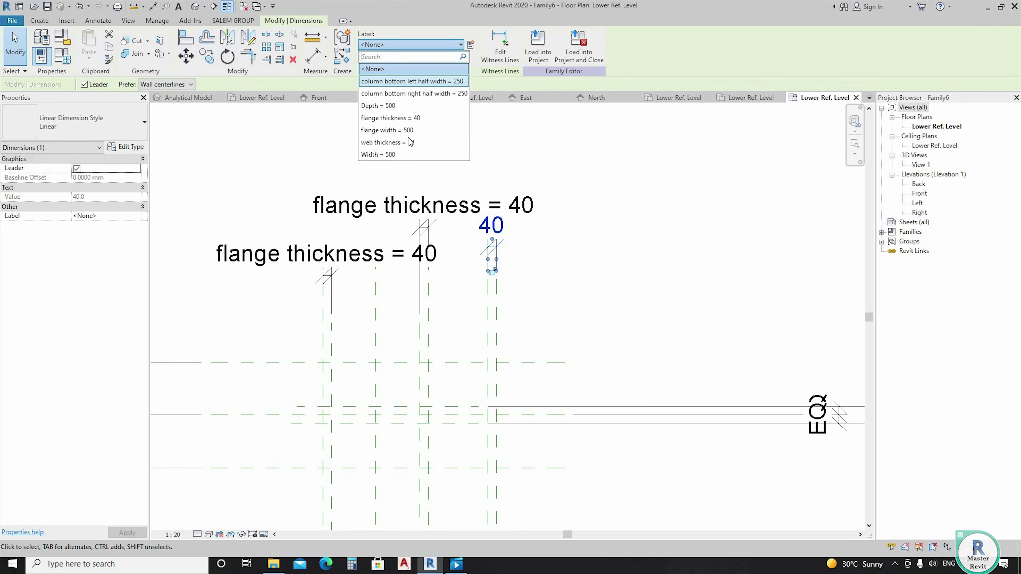
{"action": "left_click", "coordinate": [412, 118]}
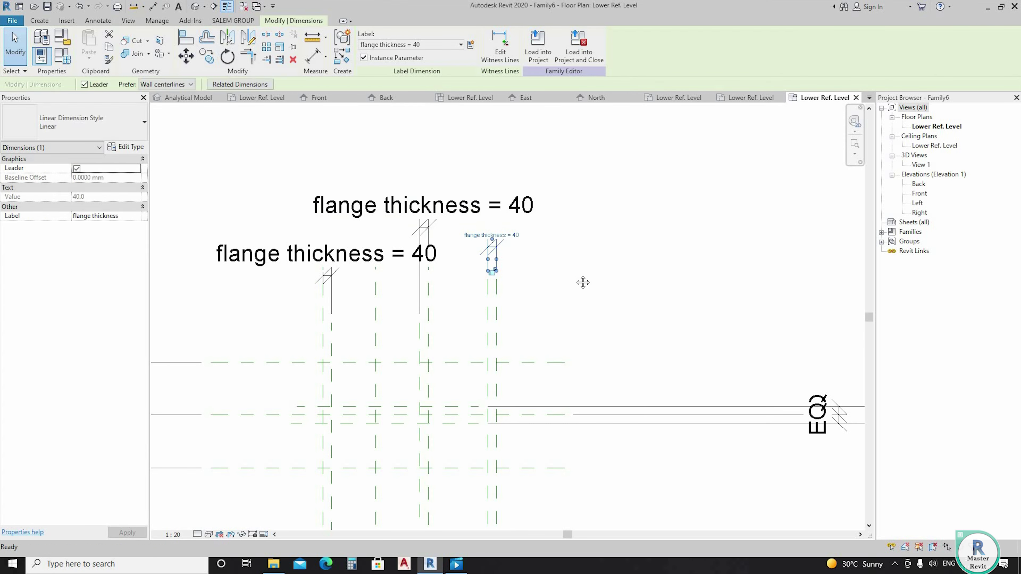
{"action": "key", "text": "Escape"}
- Place an aligned 571 dimension between the top reference planes above the column
{"action": "key", "text": "d"}
{"action": "key", "text": "i"}
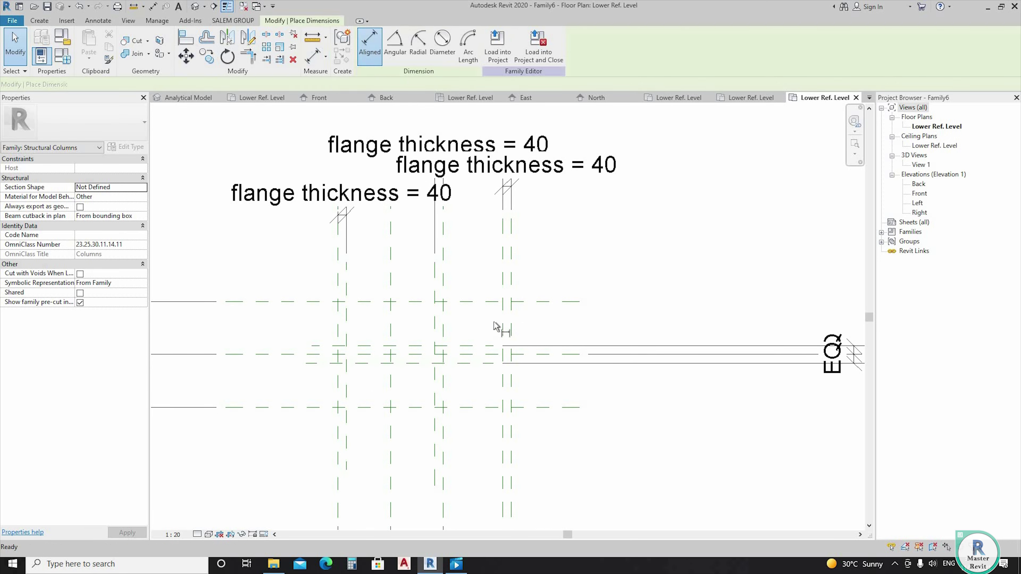
{"action": "scroll", "coordinate": [410, 324], "scroll_direction": "down", "scroll_amount": 1}
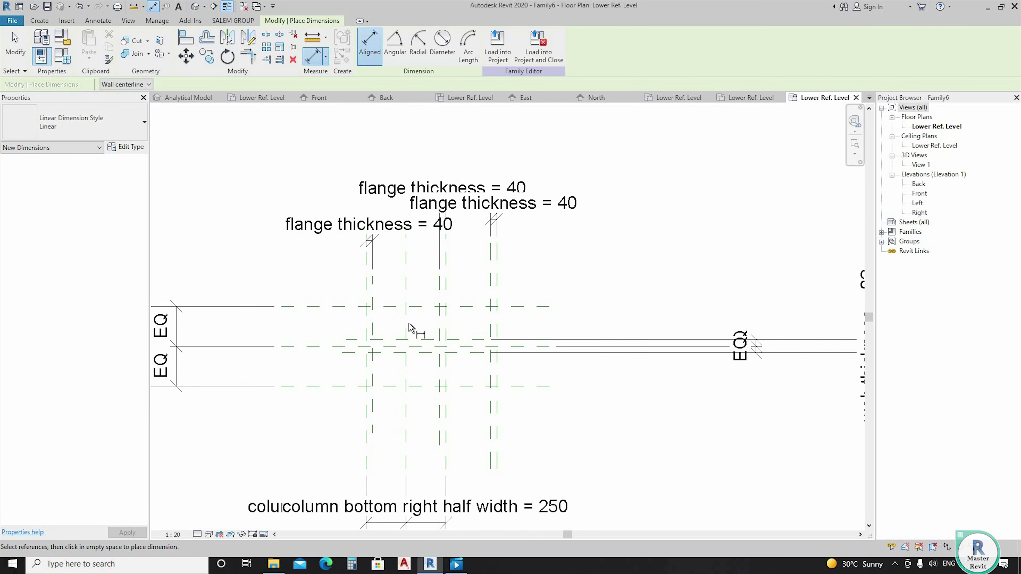
{"action": "left_click", "coordinate": [409, 324]}
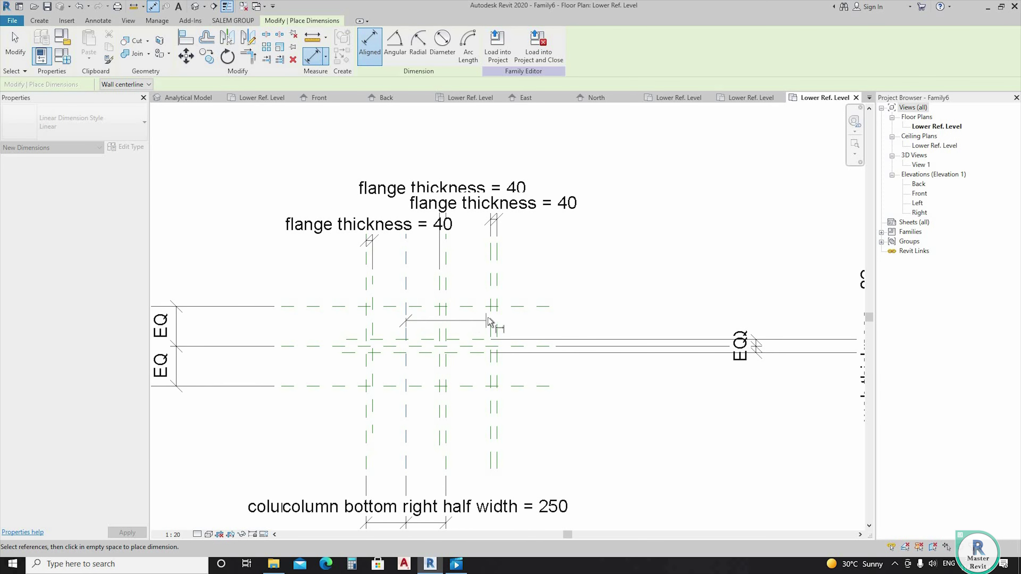
{"action": "scroll", "coordinate": [488, 318], "scroll_direction": "down", "scroll_amount": 1}
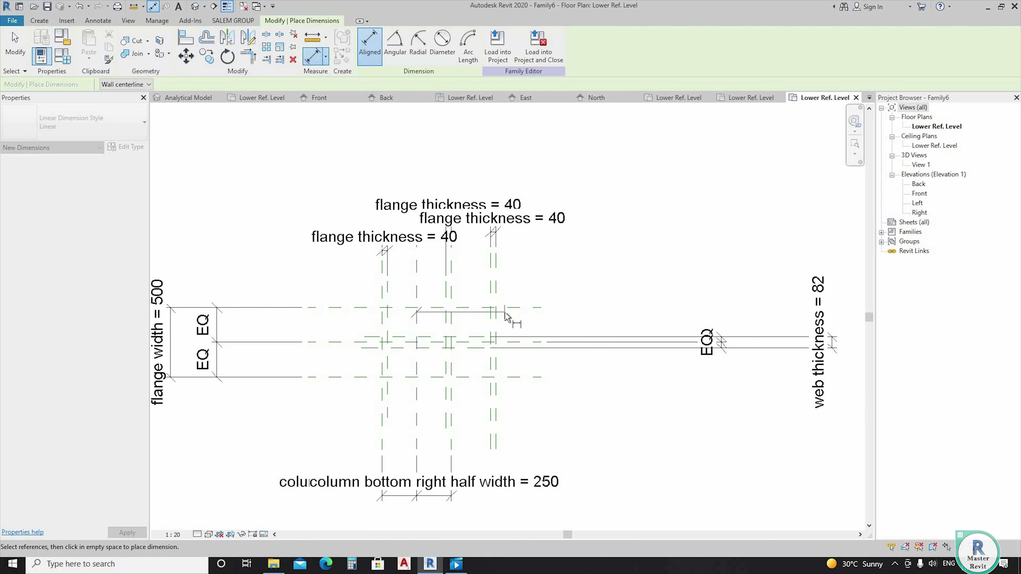
{"action": "left_click", "coordinate": [496, 322]}
{"action": "scroll", "coordinate": [496, 322], "scroll_direction": "down", "scroll_amount": 1}
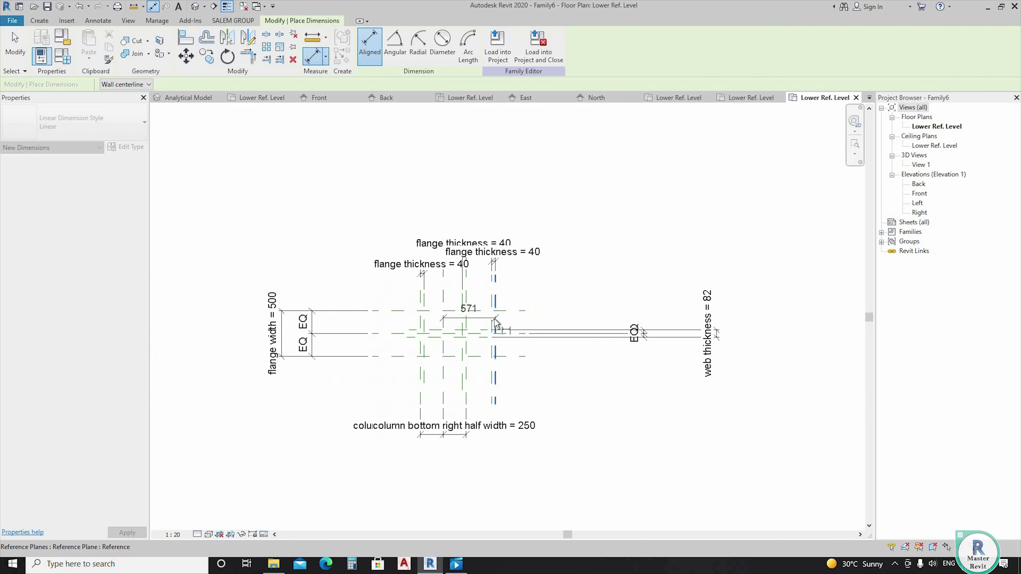
{"action": "scroll", "coordinate": [496, 321], "scroll_direction": "down", "scroll_amount": 1}
{"action": "left_click", "coordinate": [511, 193]}
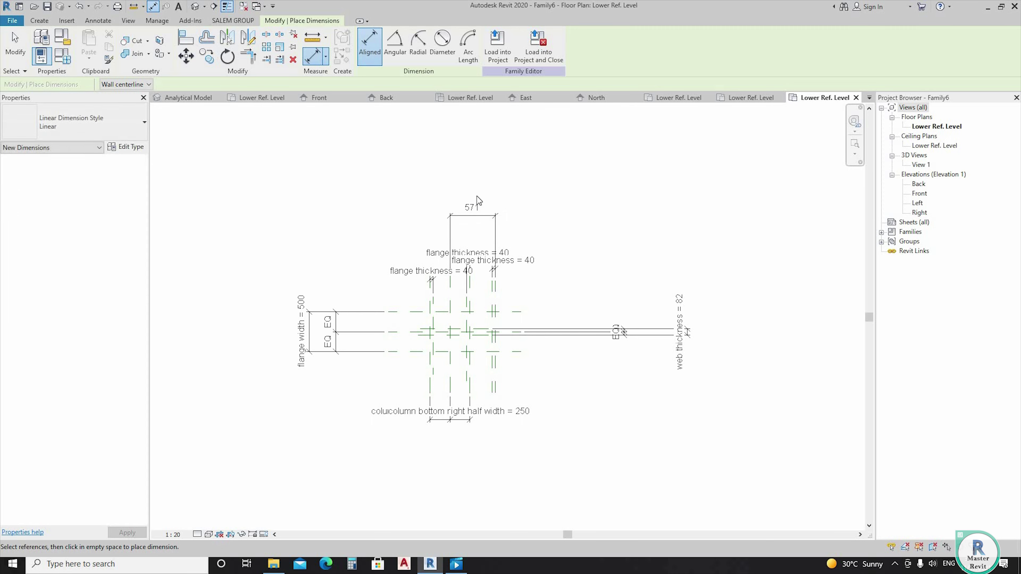
{"action": "key", "text": "Escape"}
{"action": "key", "text": "Escape"}
{"action": "scroll", "coordinate": [478, 199], "scroll_direction": "up", "scroll_amount": 2}
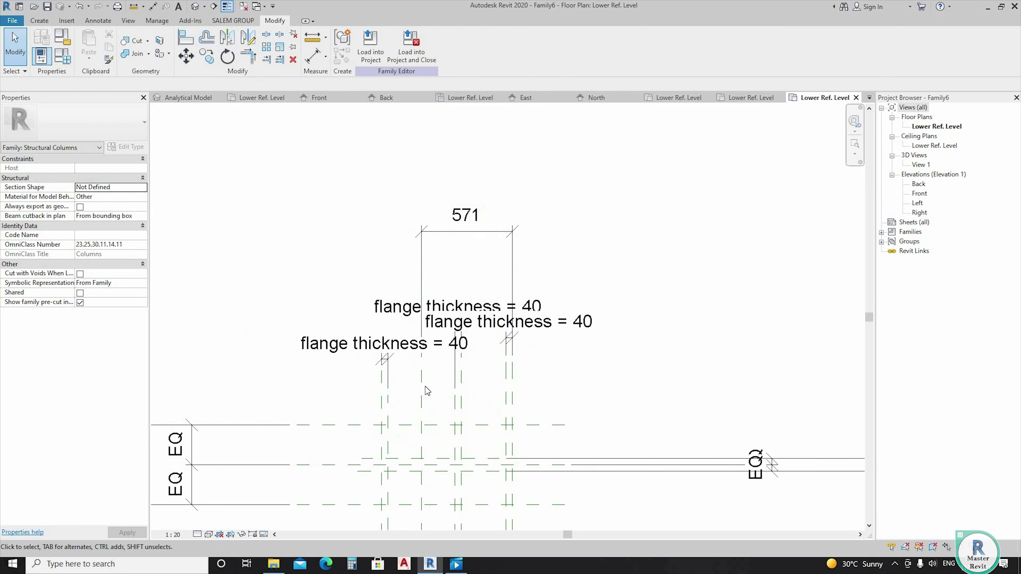
- Label the 571 dimension with a new instance parameter, column top right half width
{"action": "left_click", "coordinate": [487, 236]}
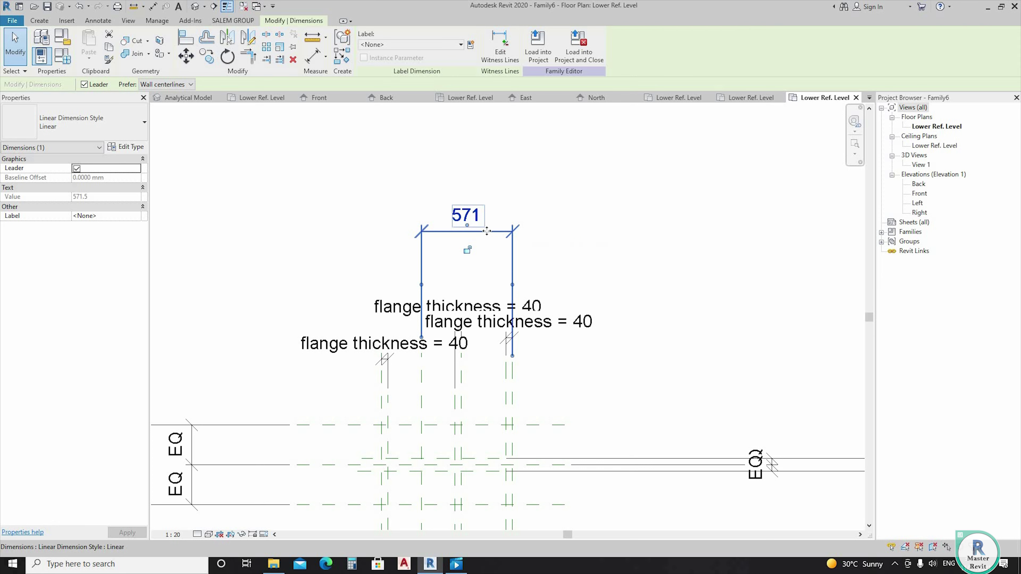
{"action": "scroll", "coordinate": [487, 231], "scroll_direction": "down", "scroll_amount": 1}
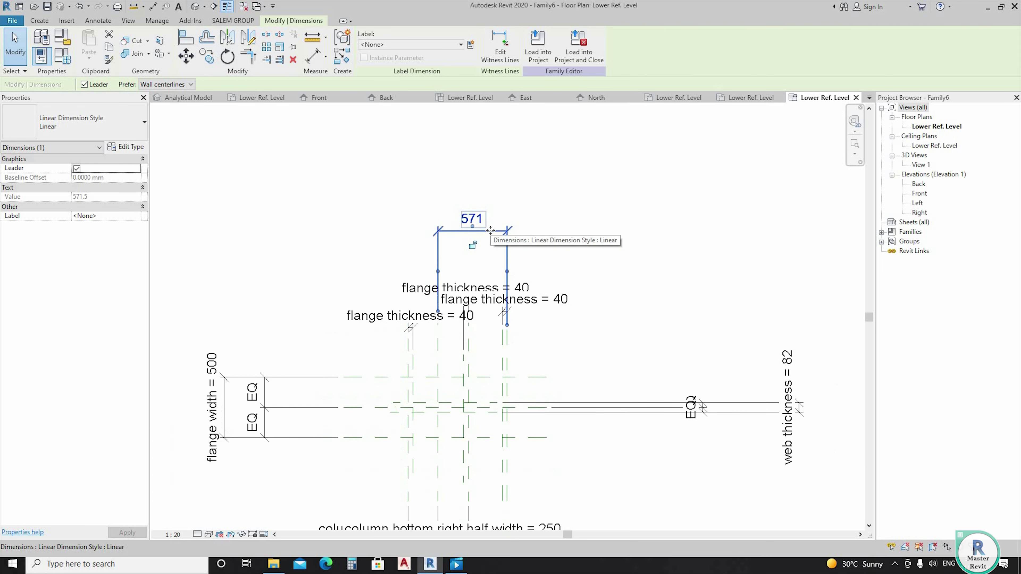
{"action": "scroll", "coordinate": [490, 230], "scroll_direction": "down", "scroll_amount": 1}
{"action": "key", "text": "Escape"}
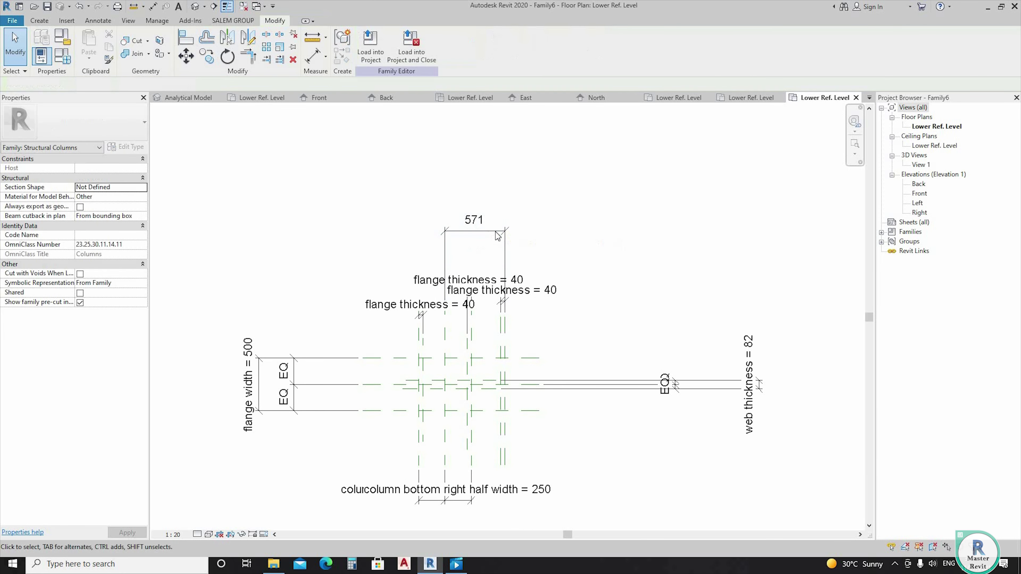
{"action": "left_click", "coordinate": [459, 46]}
{"action": "left_click", "coordinate": [386, 61]}
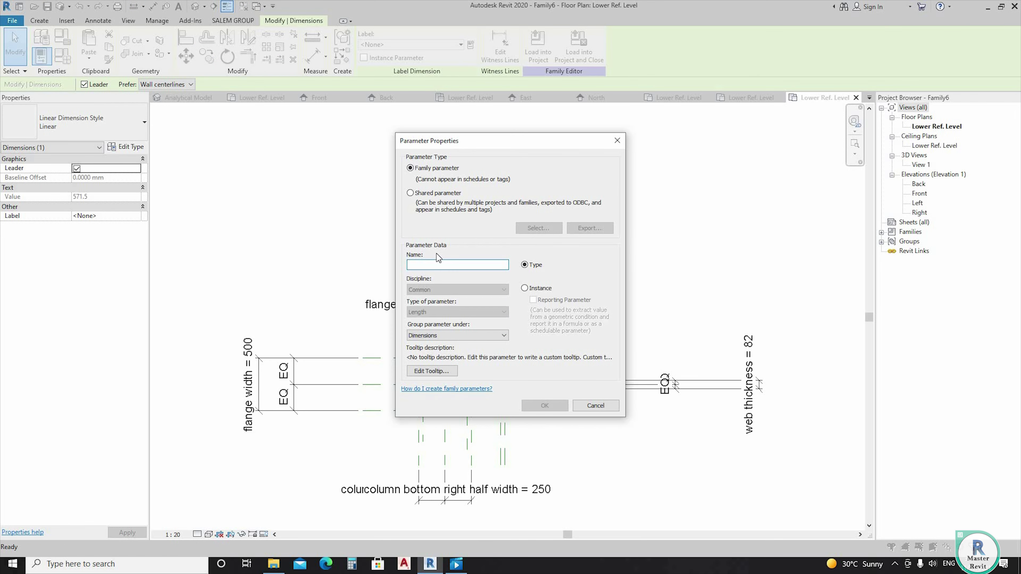
{"action": "type", "text": "column bottom left half width"}
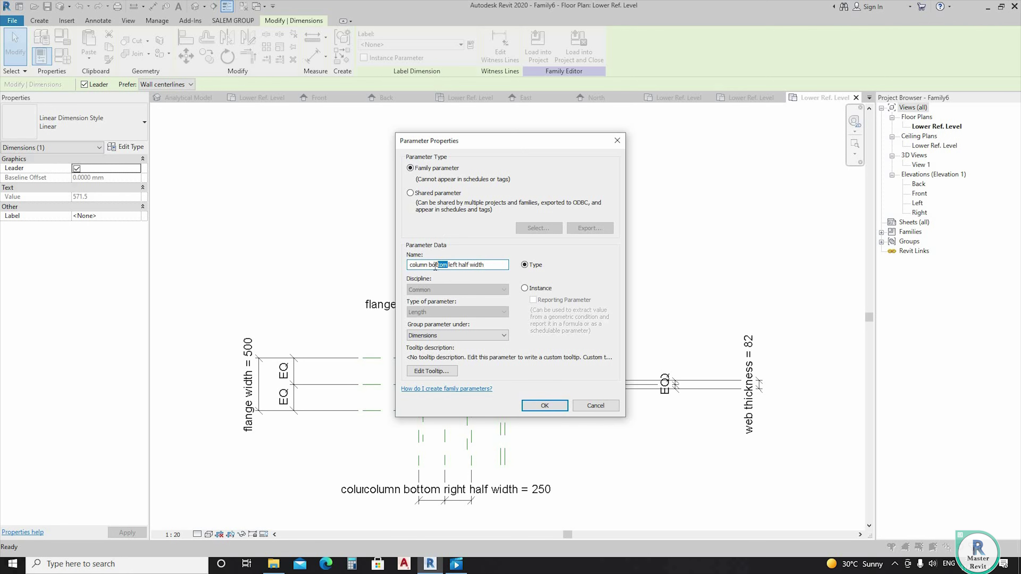
{"action": "type", "text": "top"}
{"action": "key", "text": "alt+i"}
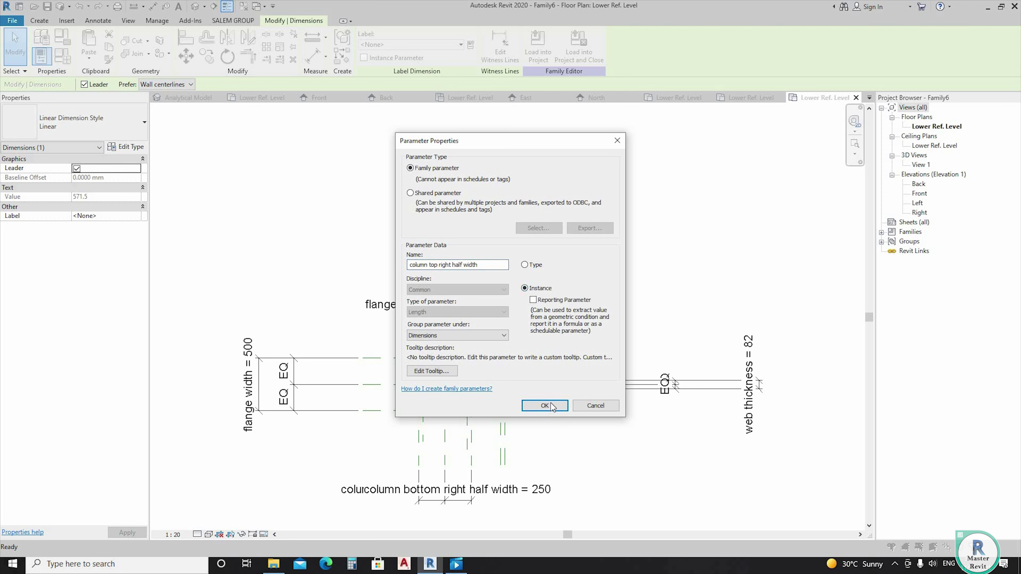
{"action": "left_click", "coordinate": [552, 403]}
{"action": "left_click", "coordinate": [551, 303]}
{"action": "scroll", "coordinate": [551, 304], "scroll_direction": "up", "scroll_amount": 1}
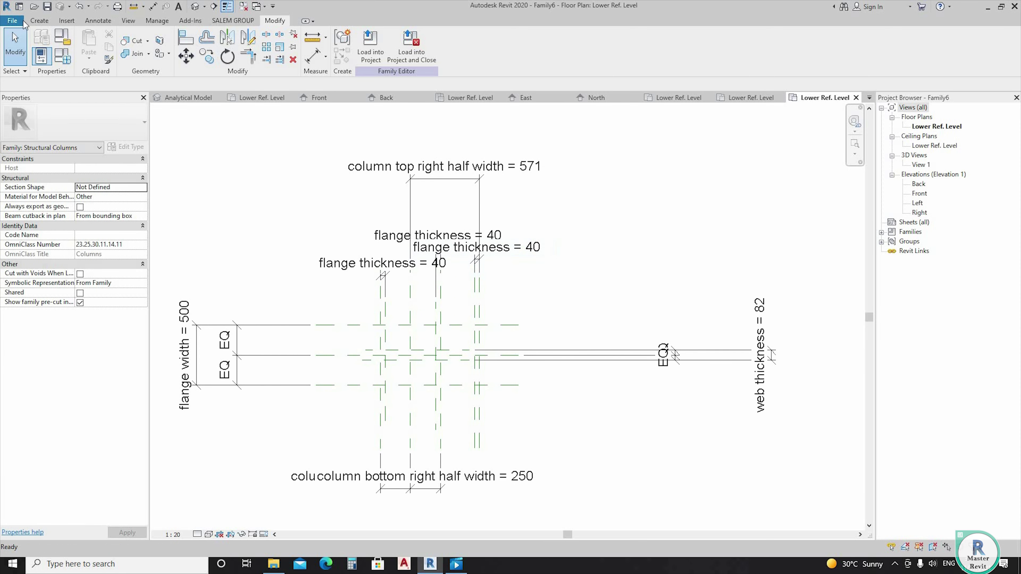
{"action": "left_click", "coordinate": [39, 21]}
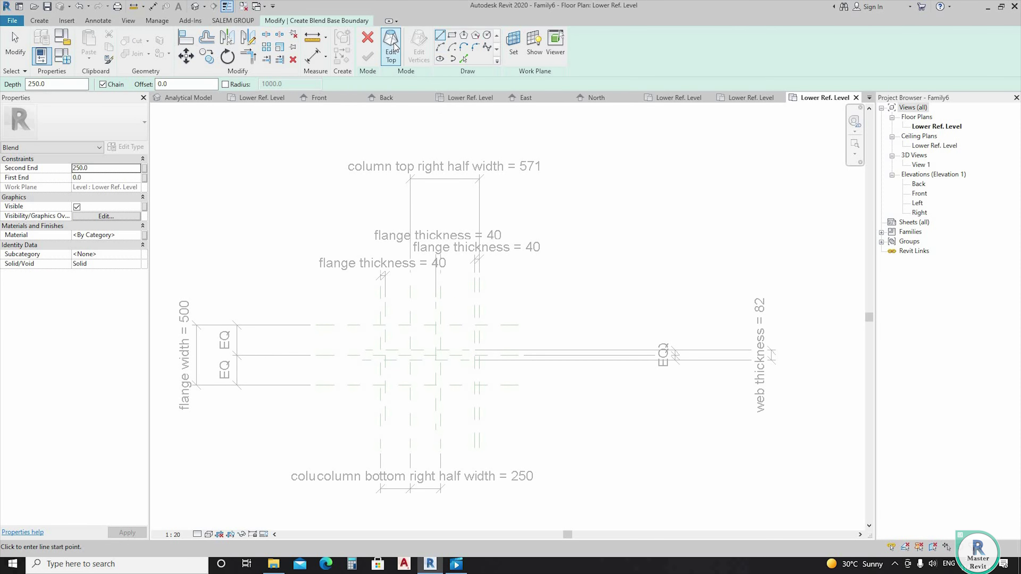
- Draw the 40 by 500 flange rectangles and the web rectangle, locking flange edges to reference planes
{"action": "left_click", "coordinate": [452, 36]}
{"action": "scroll", "coordinate": [374, 357], "scroll_direction": "up", "scroll_amount": 2}
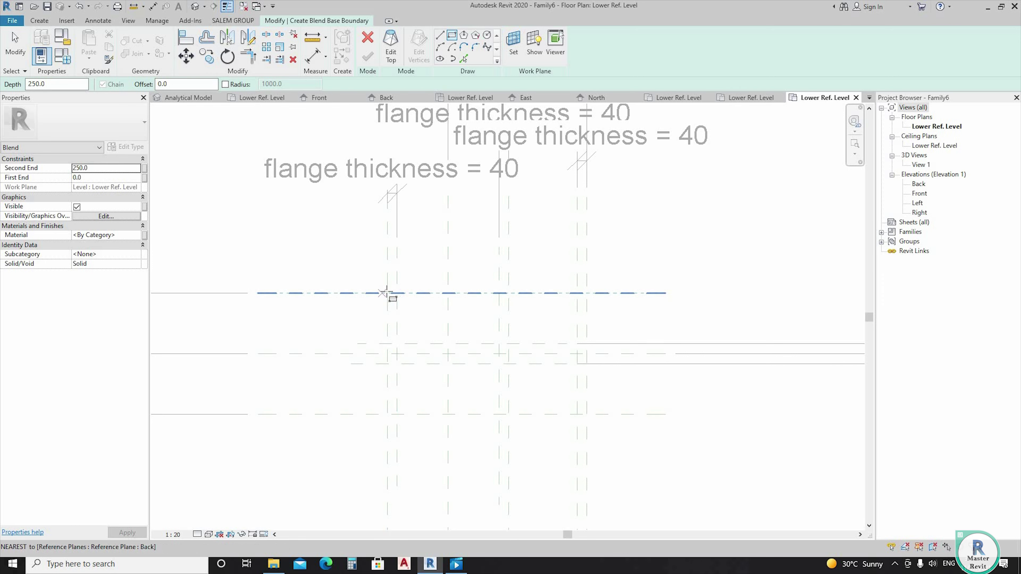
{"action": "left_click", "coordinate": [387, 293]}
{"action": "left_click", "coordinate": [397, 414]}
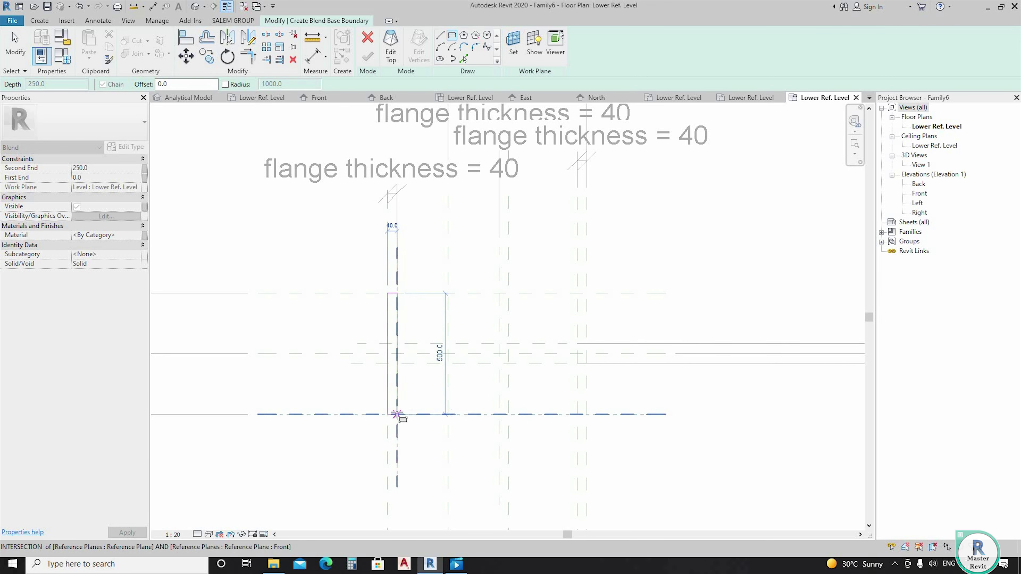
{"action": "left_click", "coordinate": [406, 368]}
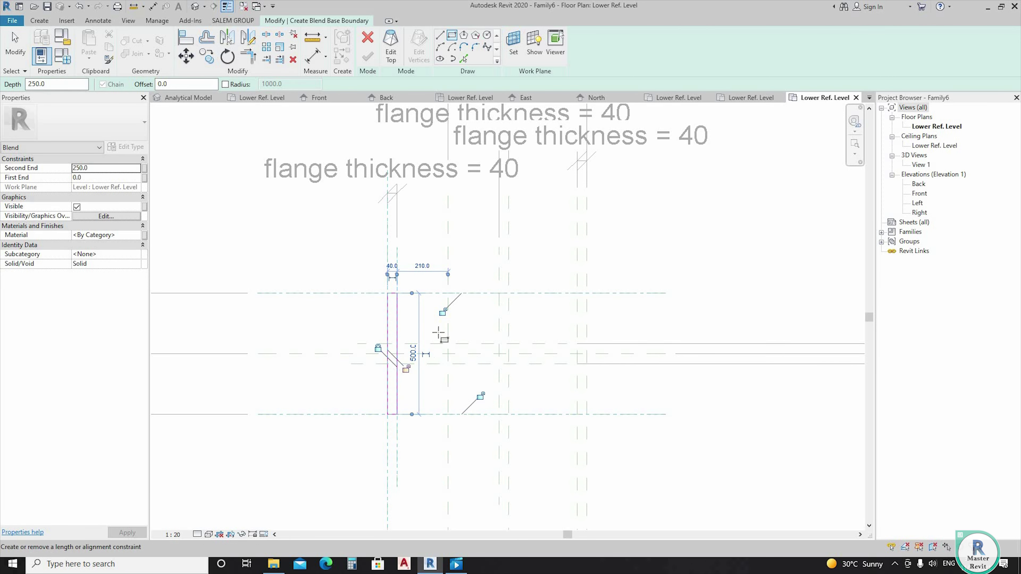
{"action": "left_click", "coordinate": [443, 312]}
{"action": "left_click", "coordinate": [481, 396]}
{"action": "left_click", "coordinate": [499, 293]}
{"action": "left_click", "coordinate": [509, 415]}
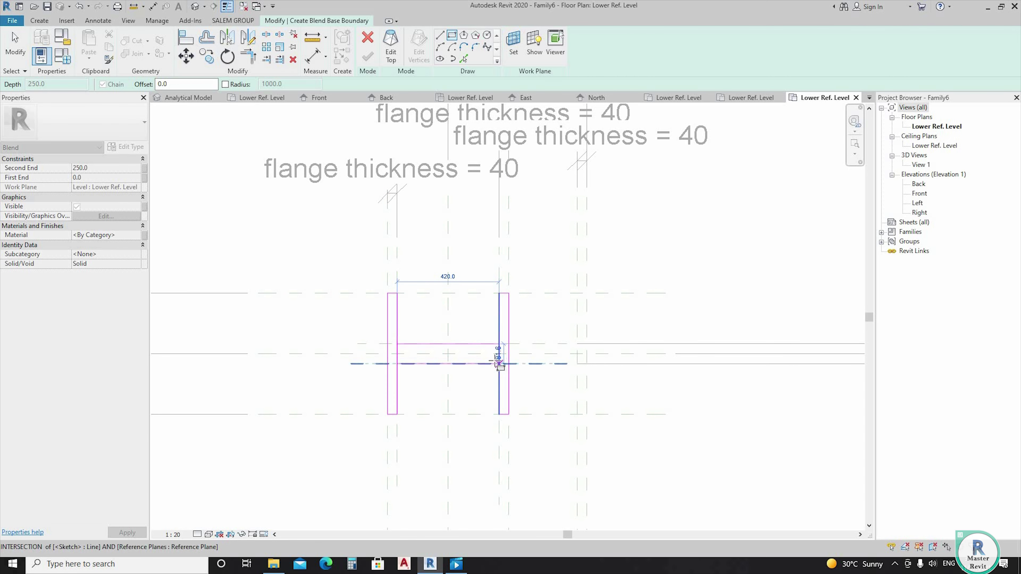
{"action": "left_click", "coordinate": [499, 364]}
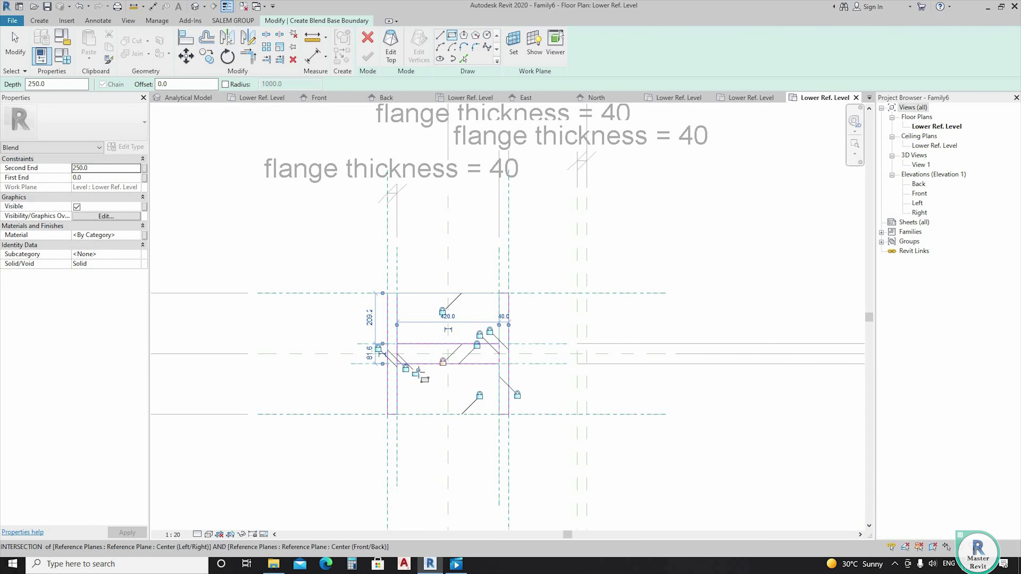
{"action": "key", "text": "Escape"}
{"action": "key", "text": "Escape"}
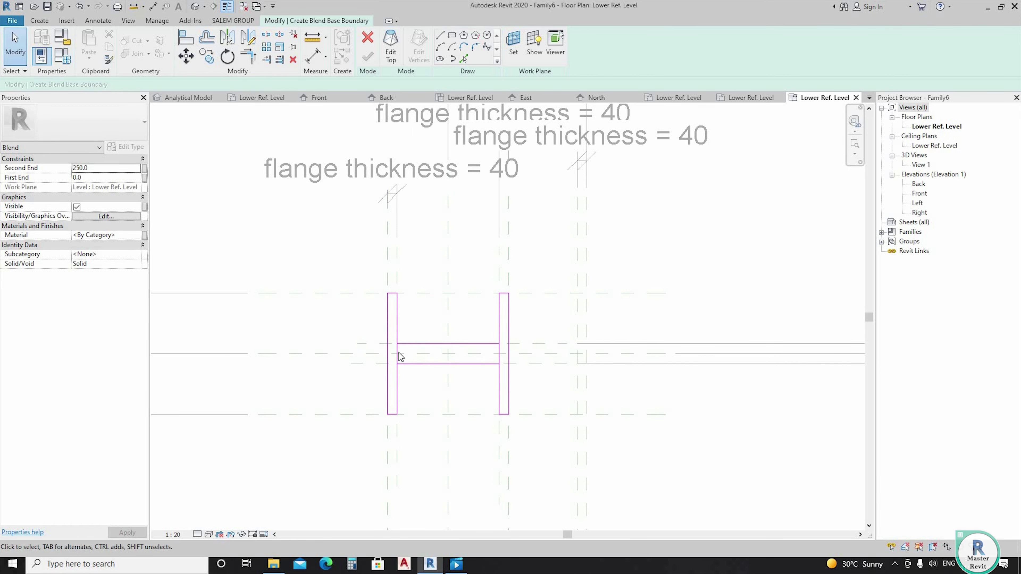
- Split the flange inner lines at the web and trim them to corners into a closed I outline
{"action": "left_click", "coordinate": [398, 354]}
{"action": "key", "text": "Escape"}
{"action": "key", "text": "s"}
{"action": "key", "text": "l"}
{"action": "left_click", "coordinate": [397, 357]}
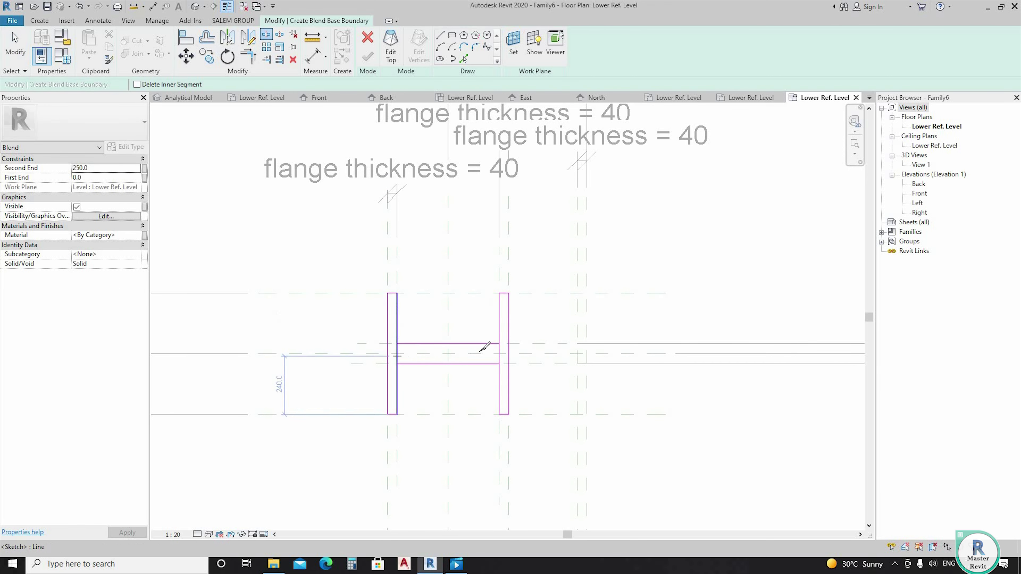
{"action": "left_click", "coordinate": [500, 351]}
{"action": "left_click", "coordinate": [246, 58]}
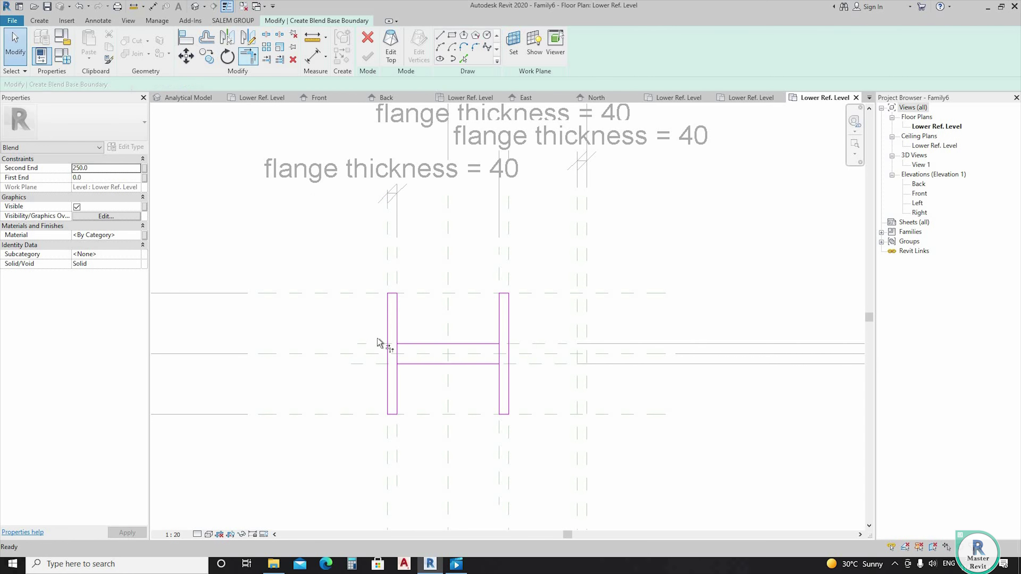
{"action": "left_click", "coordinate": [497, 332]}
{"action": "left_click", "coordinate": [485, 365]}
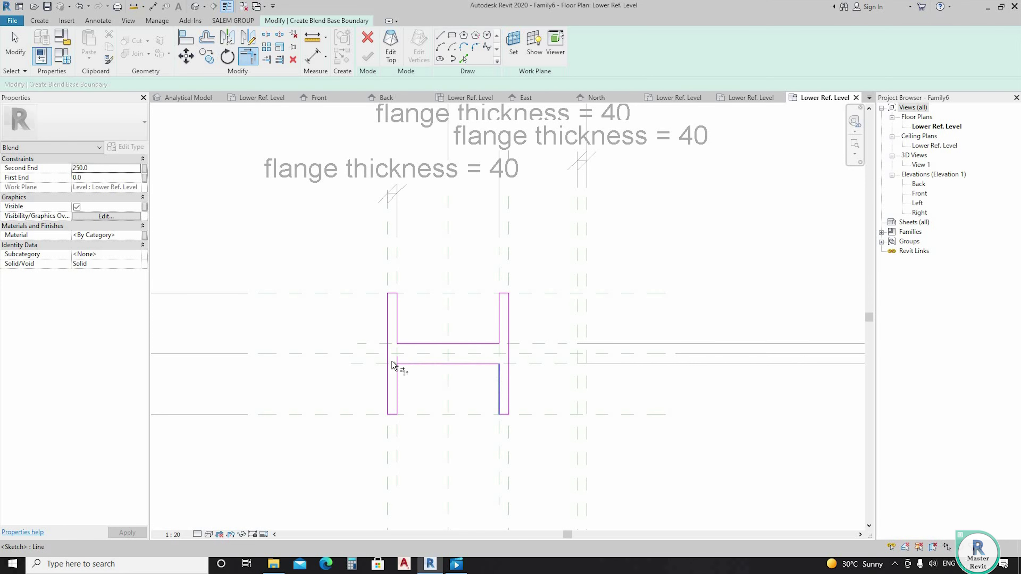
{"action": "left_click", "coordinate": [395, 374]}
{"action": "left_click", "coordinate": [426, 364]}
{"action": "key", "text": "Escape"}
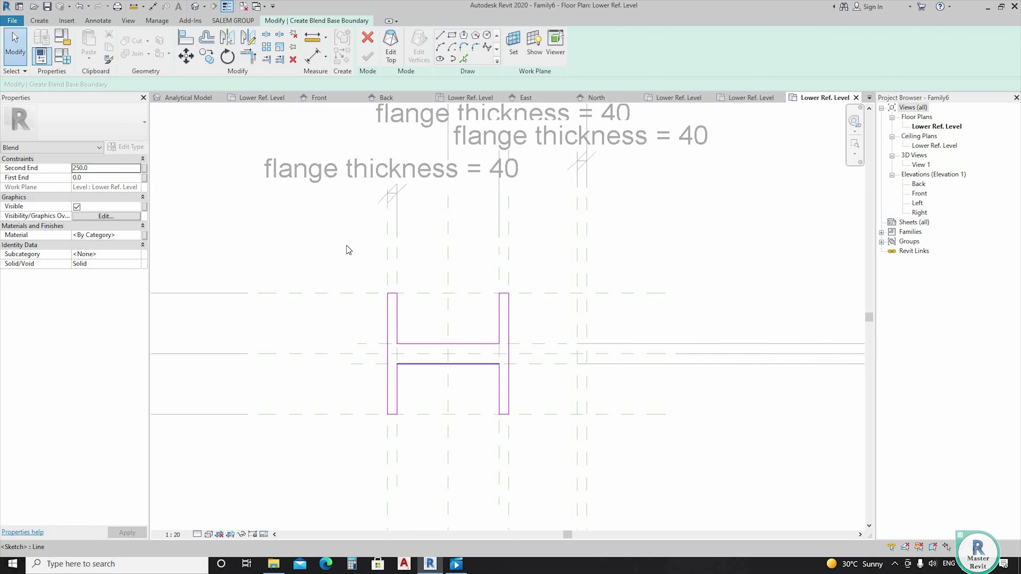
{"action": "key", "text": "z"}
{"action": "key", "text": "f"}
{"action": "scroll", "coordinate": [506, 360], "scroll_direction": "down", "scroll_amount": 2}
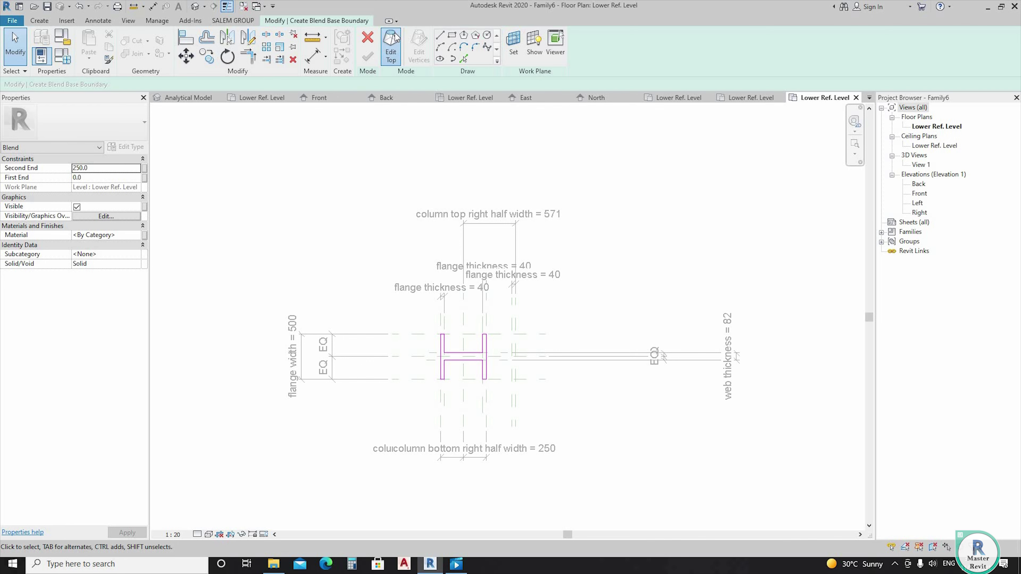
- Sketch the top outline's 500-long left flange and lock its edges to the reference planes
{"action": "left_click", "coordinate": [397, 55]}
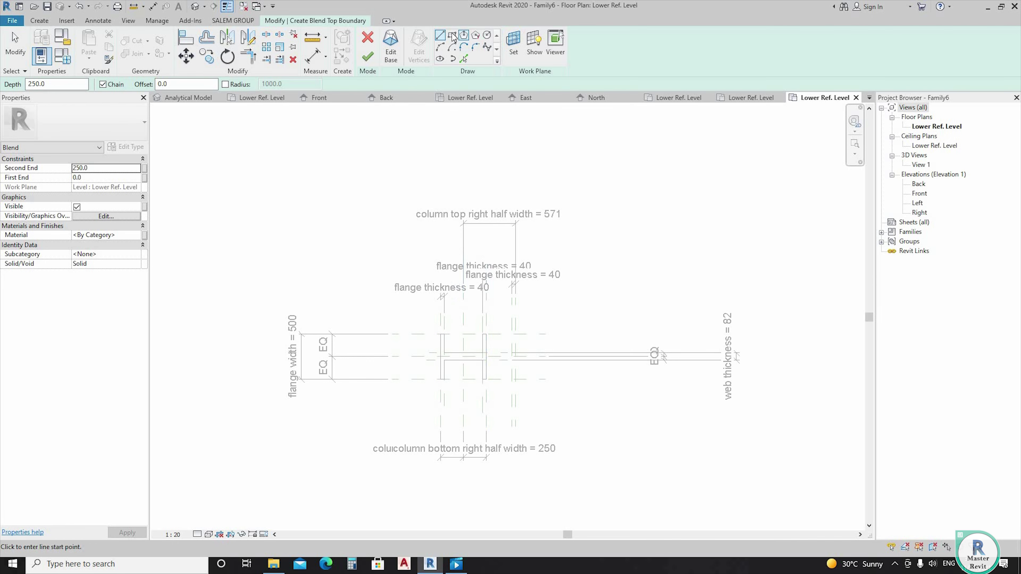
{"action": "scroll", "coordinate": [451, 365], "scroll_direction": "up", "scroll_amount": 3}
{"action": "left_click", "coordinate": [435, 318]}
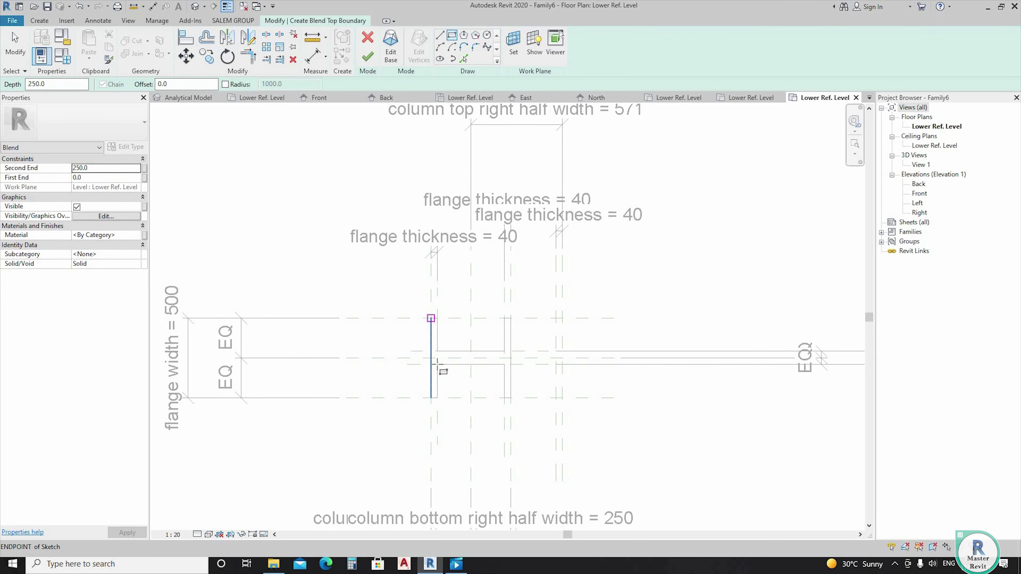
{"action": "left_click", "coordinate": [434, 399]}
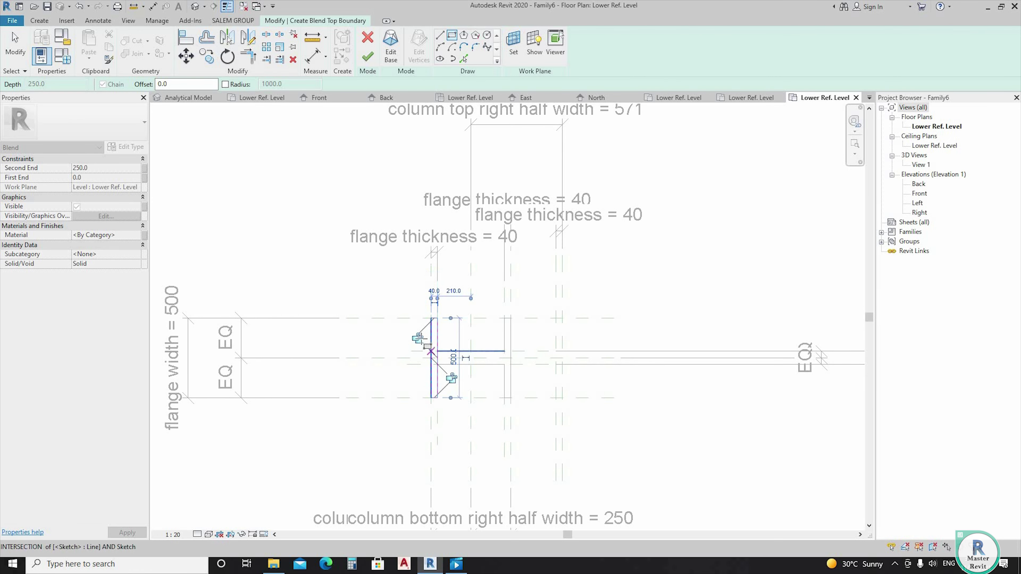
{"action": "scroll", "coordinate": [418, 339], "scroll_direction": "up", "scroll_amount": 3}
{"action": "left_click", "coordinate": [430, 336]}
{"action": "left_click", "coordinate": [451, 300]}
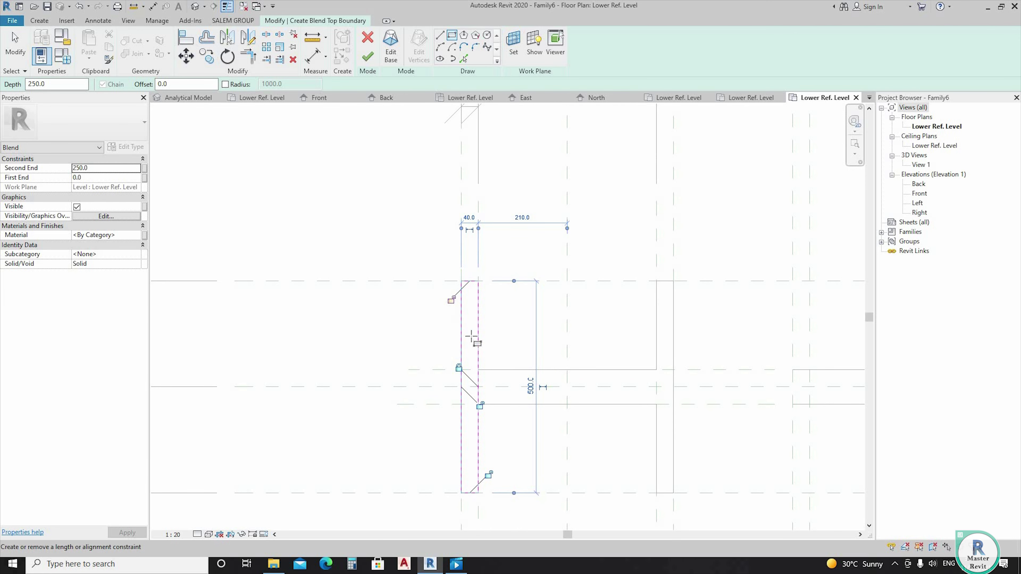
{"action": "left_click", "coordinate": [480, 405]}
{"action": "left_click", "coordinate": [488, 475]}
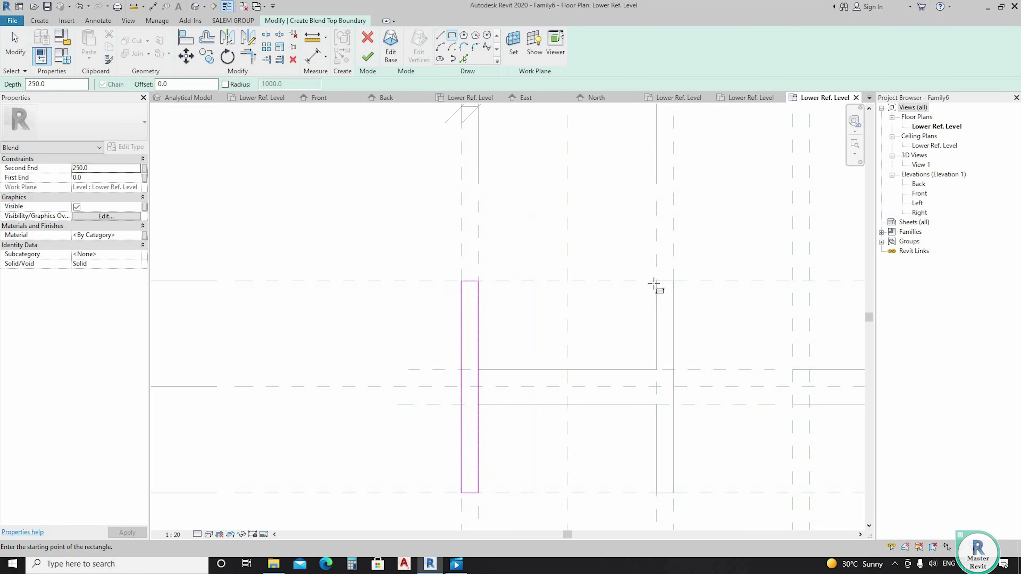
{"action": "scroll", "coordinate": [741, 290], "scroll_direction": "down", "scroll_amount": 2}
- Add the 40 by 500 right flange and the web rectangle, locking the right flange edge
{"action": "left_click", "coordinate": [752, 283]}
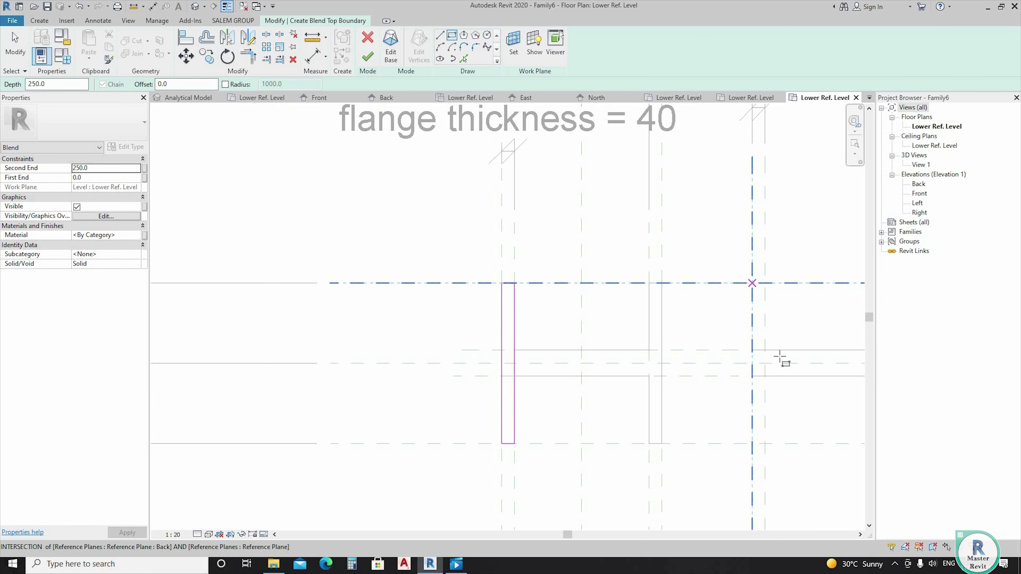
{"action": "left_click", "coordinate": [765, 443]}
{"action": "key", "text": "Escape"}
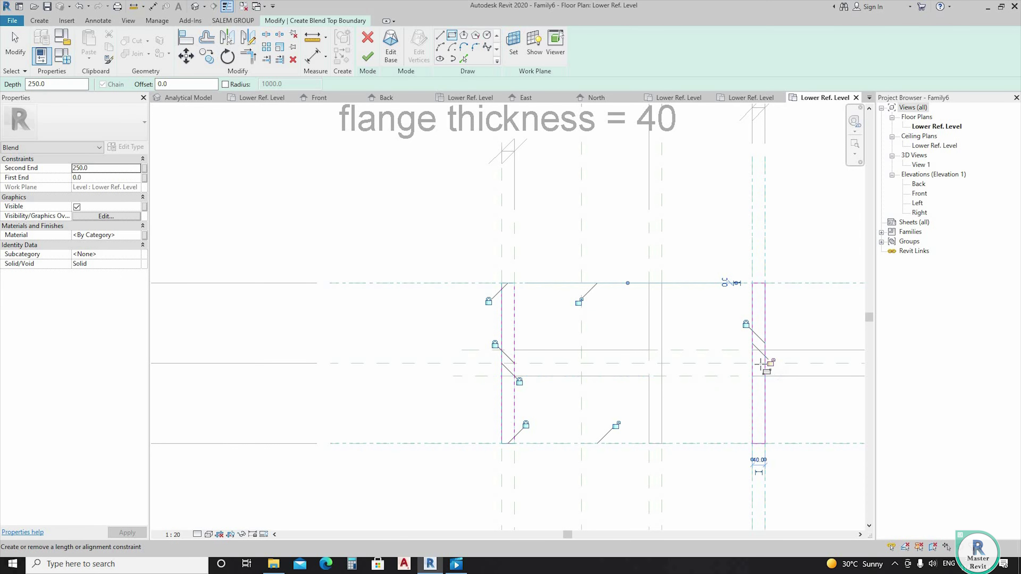
{"action": "scroll", "coordinate": [633, 384], "scroll_direction": "down", "scroll_amount": 2}
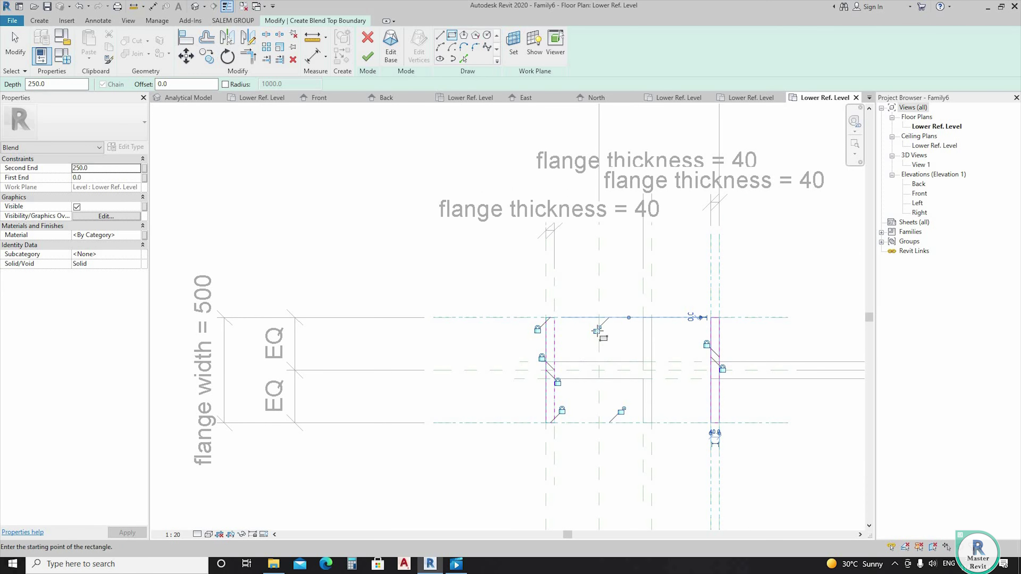
{"action": "left_click", "coordinate": [627, 405]}
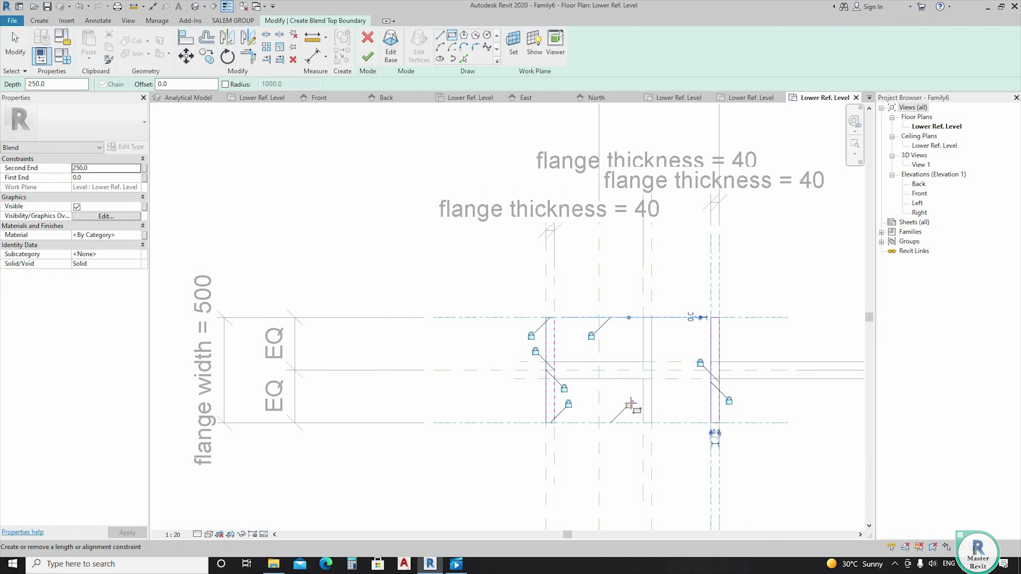
{"action": "left_click", "coordinate": [555, 362]}
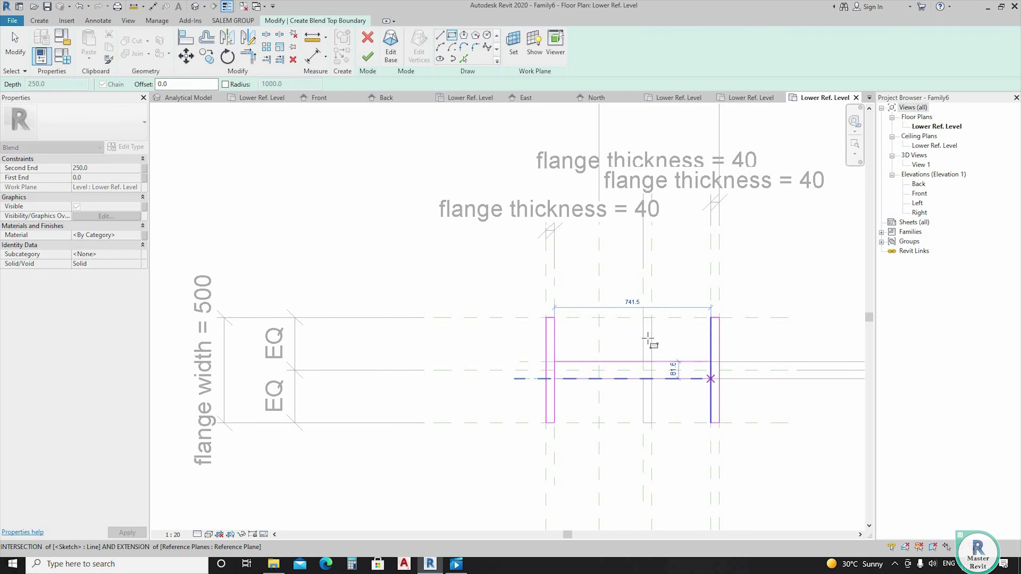
{"action": "left_click", "coordinate": [711, 378]}
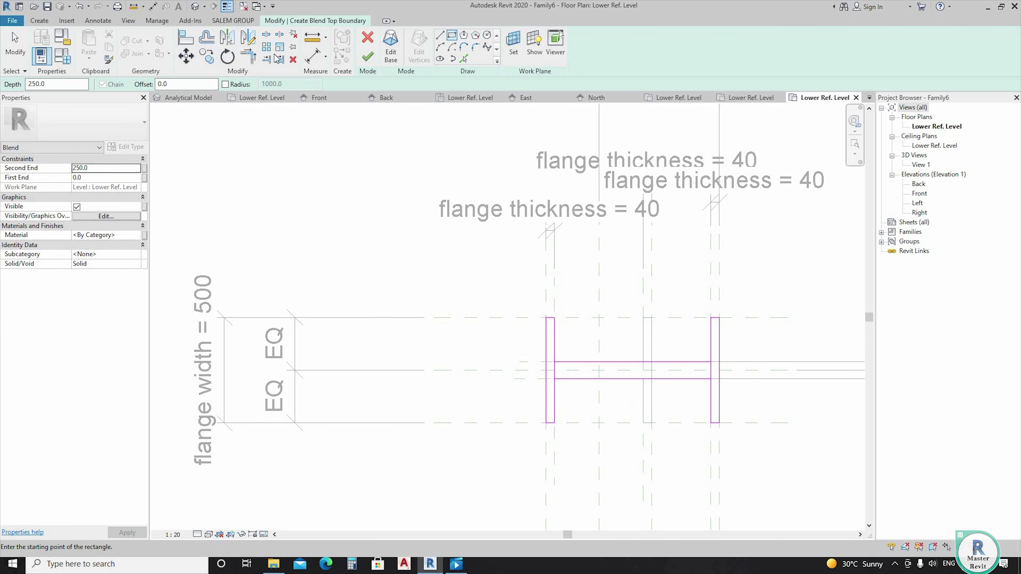
- Trim the top and bottom web lines to the right flange with Trim/Extend to Corner
{"action": "left_click", "coordinate": [257, 56]}
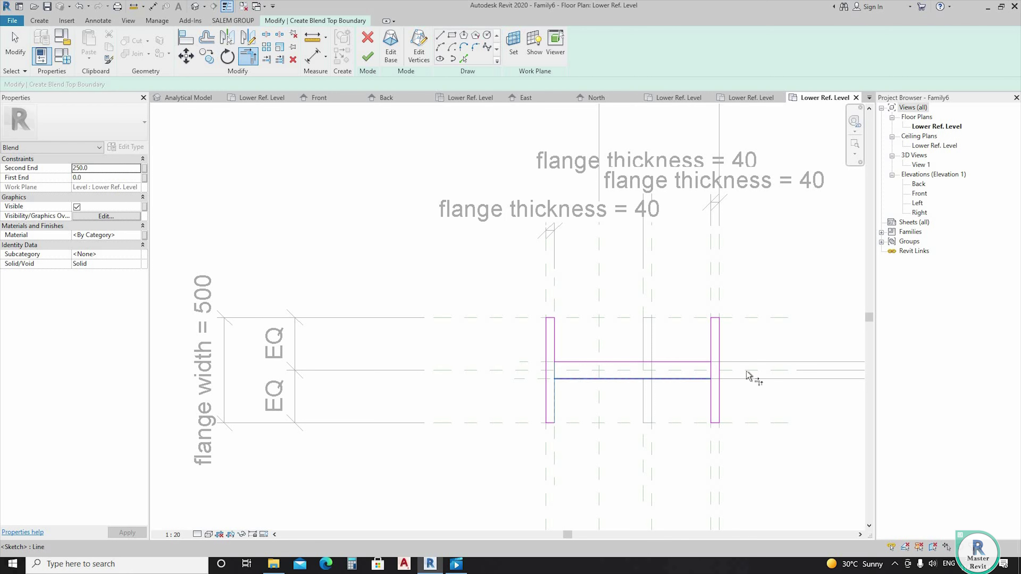
{"action": "left_click", "coordinate": [697, 362]}
{"action": "left_click", "coordinate": [712, 342]}
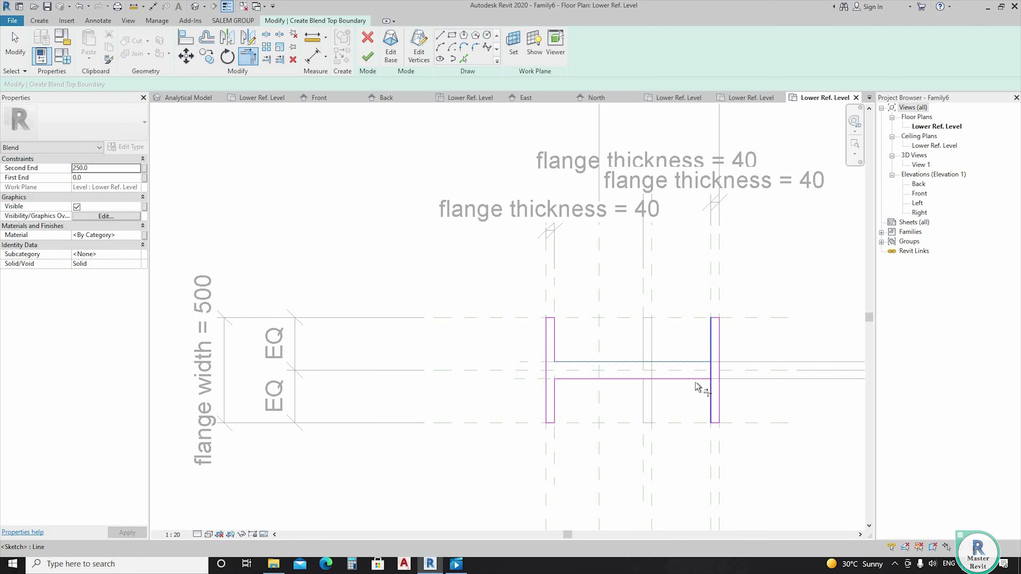
{"action": "left_click", "coordinate": [705, 380]}
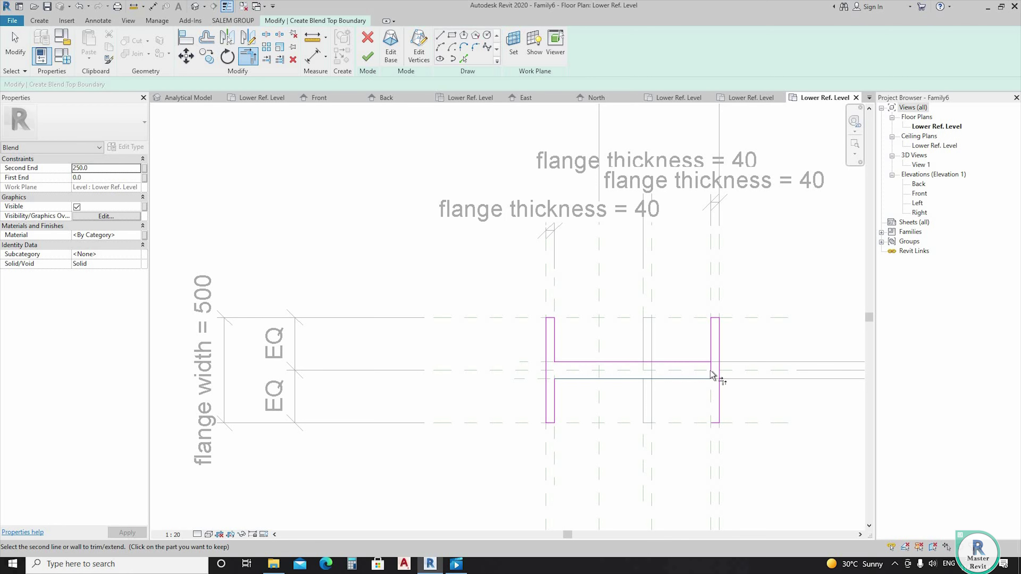
{"action": "left_click", "coordinate": [708, 396]}
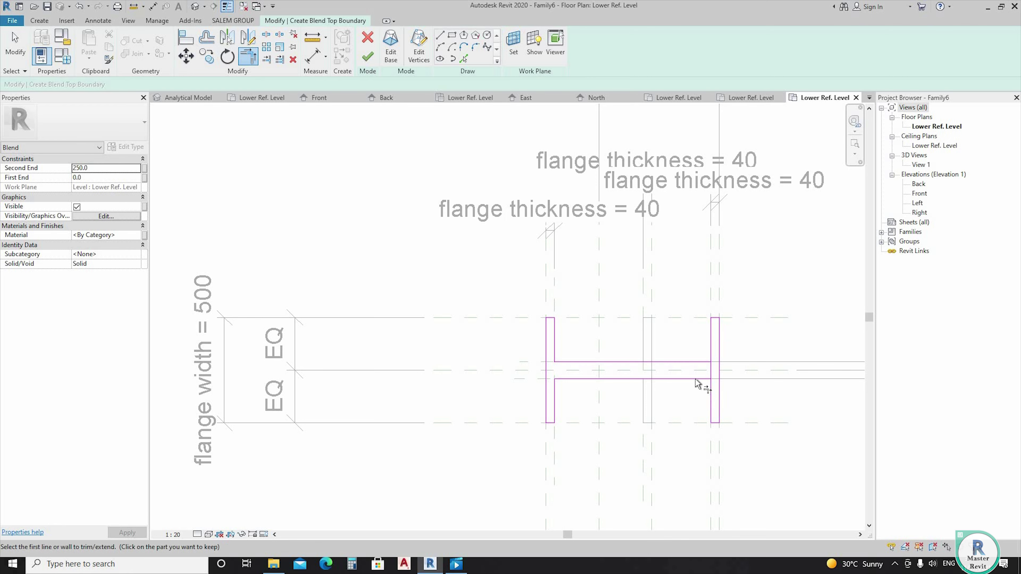
{"action": "key", "text": "Escape"}
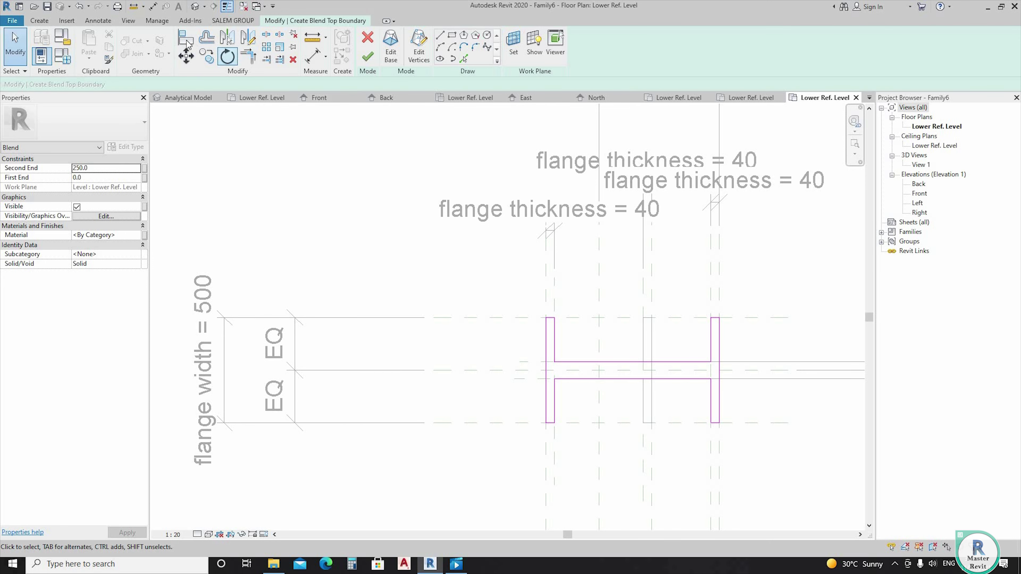
- Align the left and right flange edges to their reference planes and finish the blend
{"action": "left_click", "coordinate": [187, 43]}
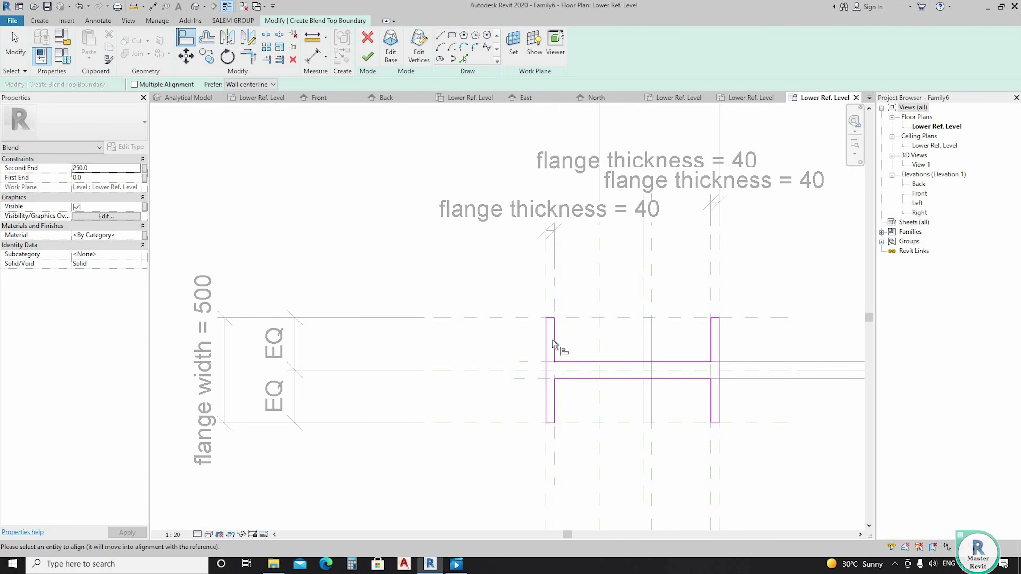
{"action": "left_click", "coordinate": [542, 366]}
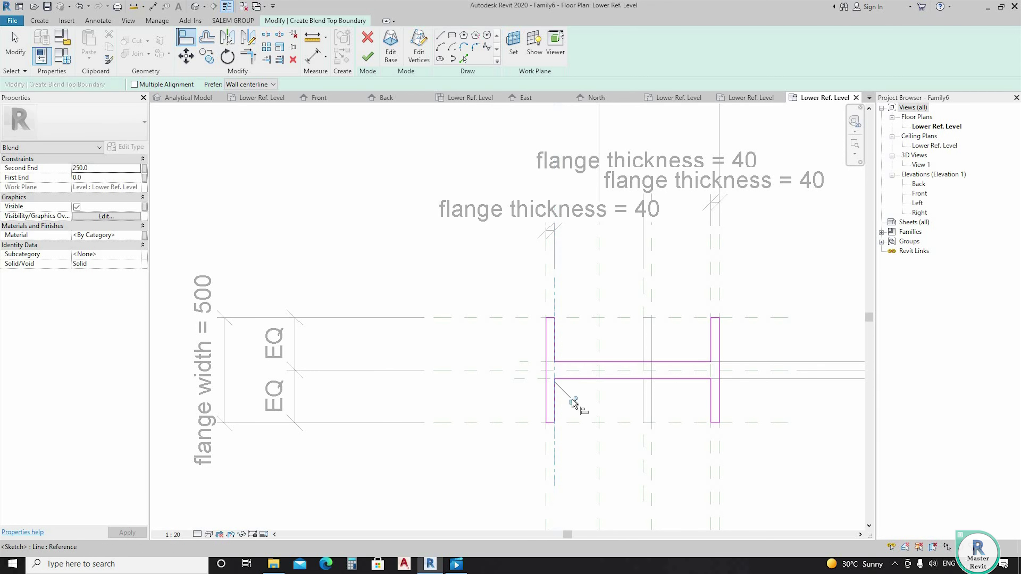
{"action": "left_click", "coordinate": [711, 308]}
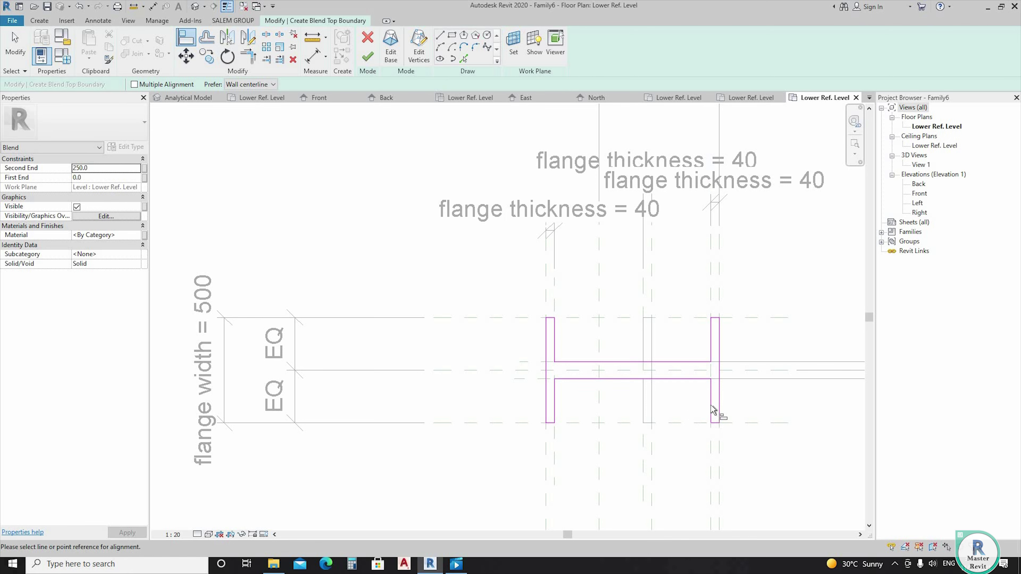
{"action": "left_click", "coordinate": [711, 304]}
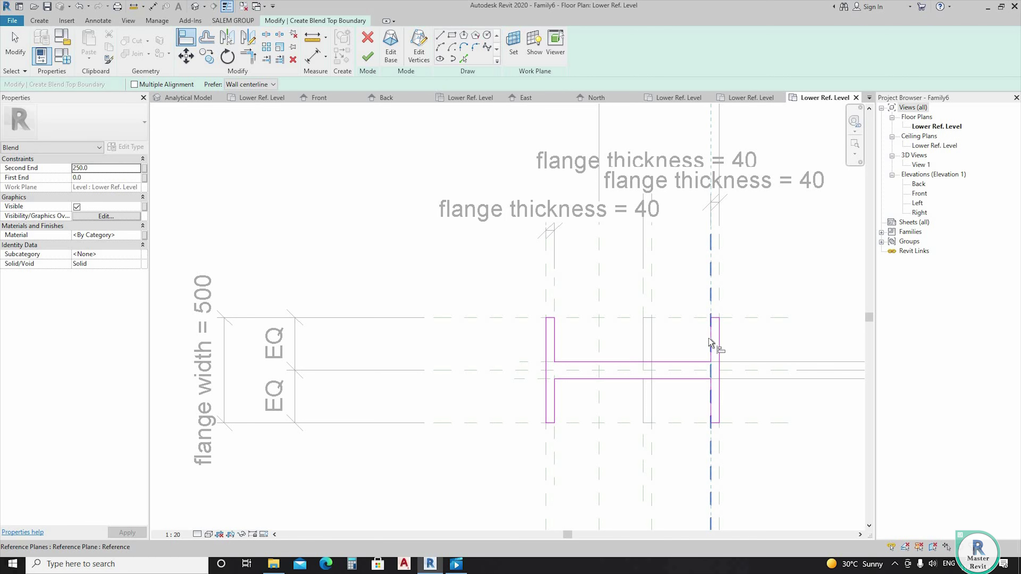
{"action": "key", "text": "Escape"}
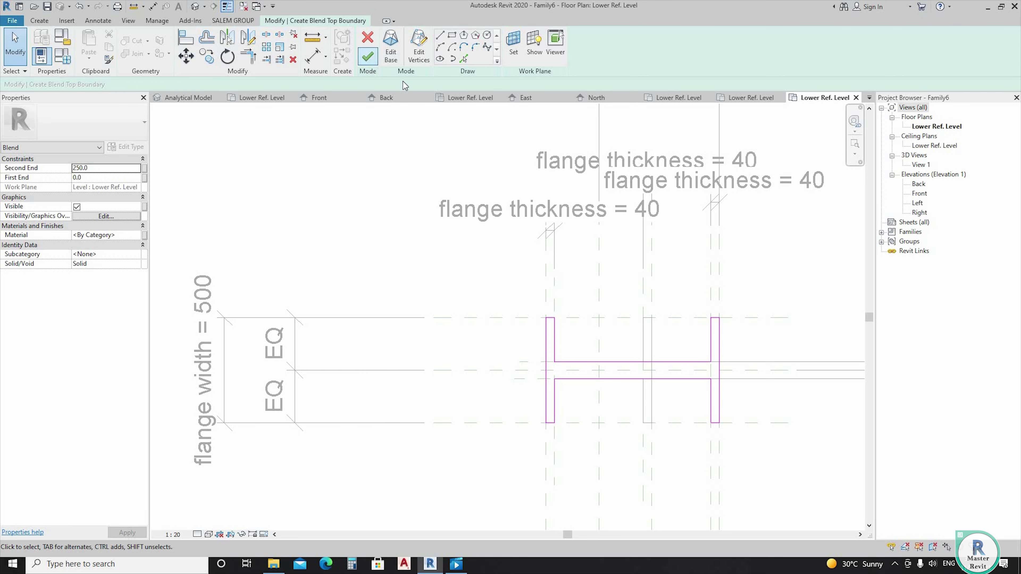
{"action": "left_click", "coordinate": [368, 57]}
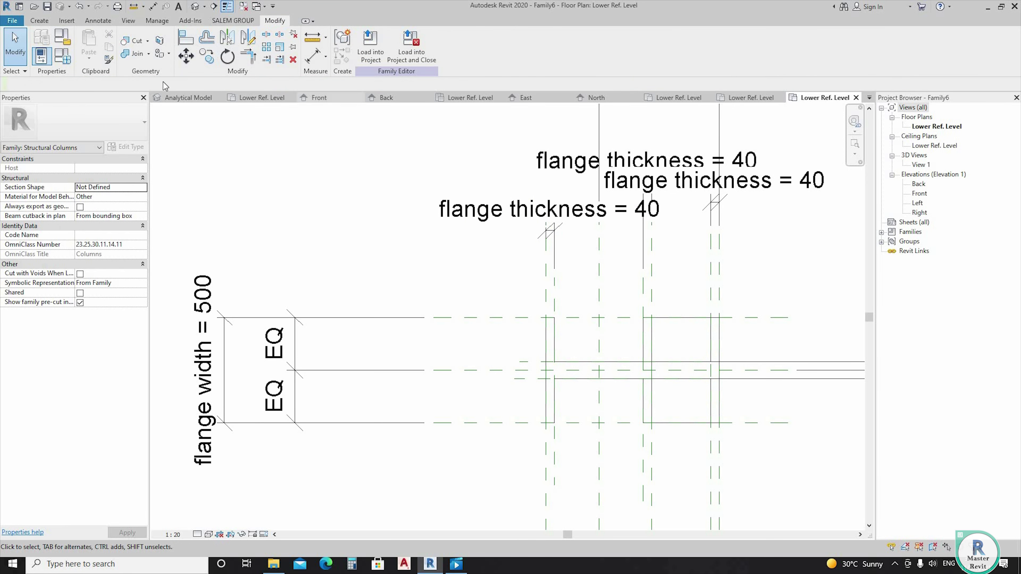
- Inspect the tapered I-section blend in 3D, then view it in the Front elevation
{"action": "left_click", "coordinate": [205, 8]}
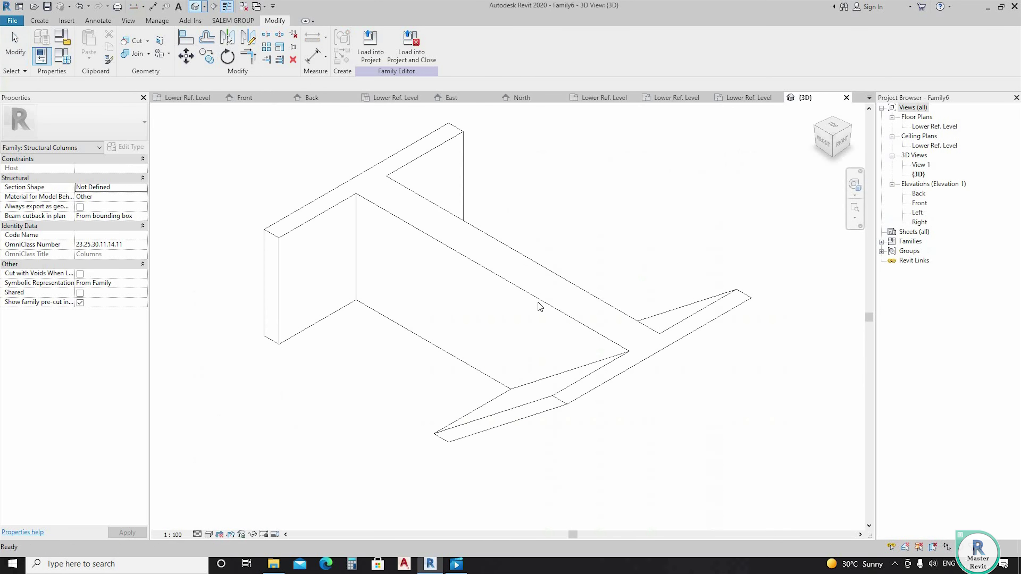
{"action": "mouse_move", "coordinate": [537, 303]}
{"action": "middle_mouse_down", "text": "shift"}
{"action": "mouse_move", "coordinate": [646, 286]}
{"action": "mouse_move", "coordinate": [462, 285]}
{"action": "middle_mouse_up", "text": "shift"}
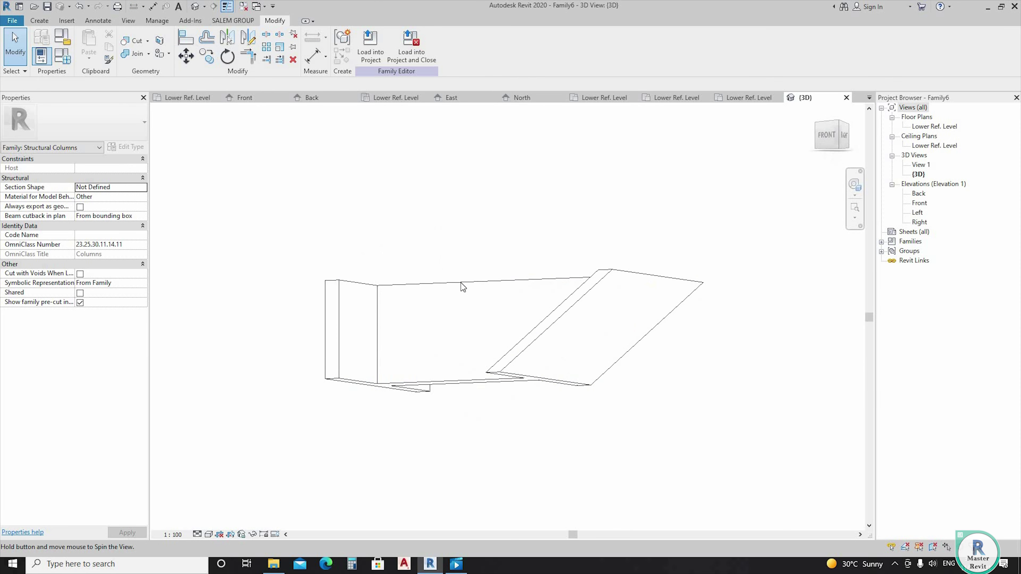
{"action": "left_click", "coordinate": [476, 285]}
{"action": "double_click", "coordinate": [919, 203]}
- Stretch the blend's top up to the Upper Ref Level so it spans 0 to 4000
{"action": "scroll", "coordinate": [504, 511], "scroll_direction": "up", "scroll_amount": 2}
{"action": "scroll", "coordinate": [498, 490], "scroll_direction": "up", "scroll_amount": 2}
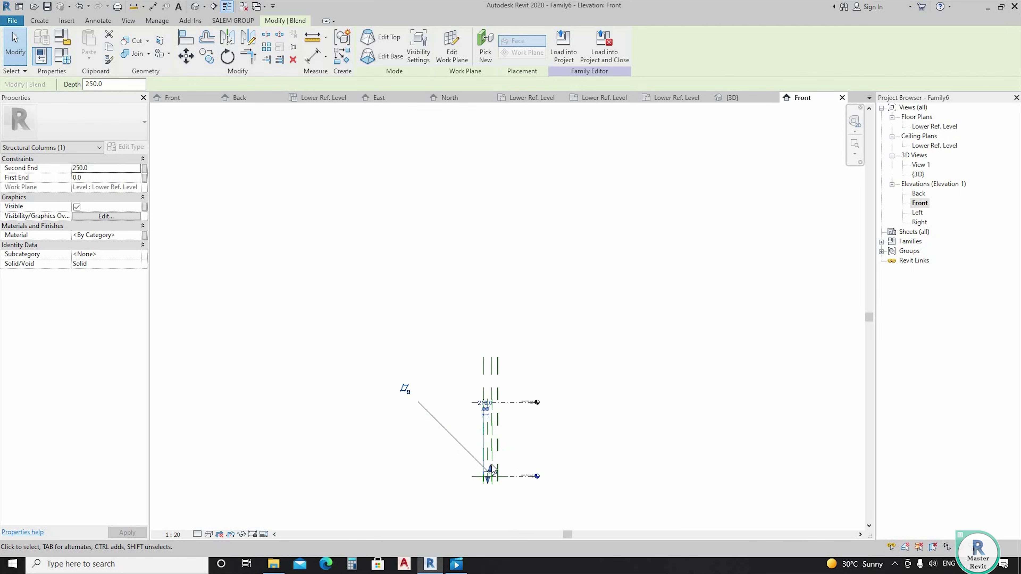
{"action": "scroll", "coordinate": [487, 450], "scroll_direction": "up", "scroll_amount": 3}
{"action": "left_click_drag", "start_coordinate": [482, 433], "coordinate": [501, 297]}
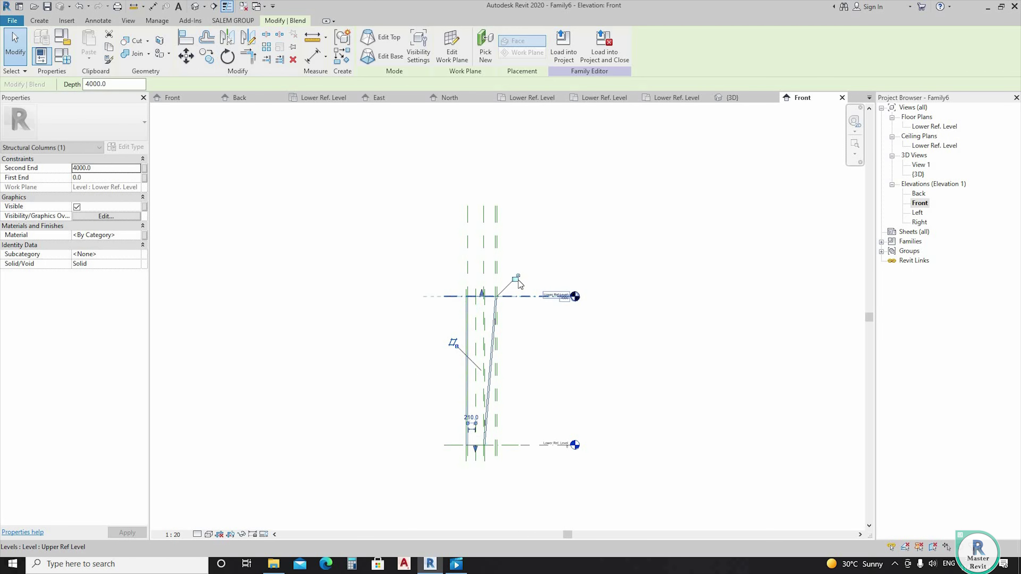
{"action": "left_click", "coordinate": [591, 394]}
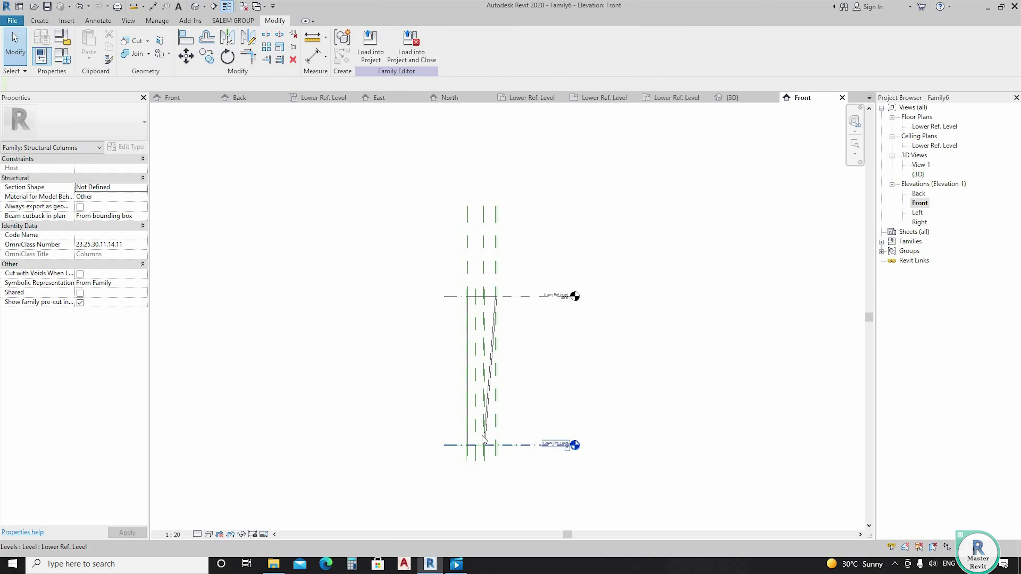
{"action": "scroll", "coordinate": [464, 443], "scroll_direction": "up", "scroll_amount": 2}
{"action": "left_click", "coordinate": [464, 443]}
{"action": "mouse_move", "coordinate": [467, 440]}
{"action": "left_mouse_down"}
{"action": "mouse_move", "coordinate": [492, 459]}
{"action": "mouse_move", "coordinate": [482, 466]}
{"action": "left_mouse_up"}
{"action": "left_click", "coordinate": [597, 355]}
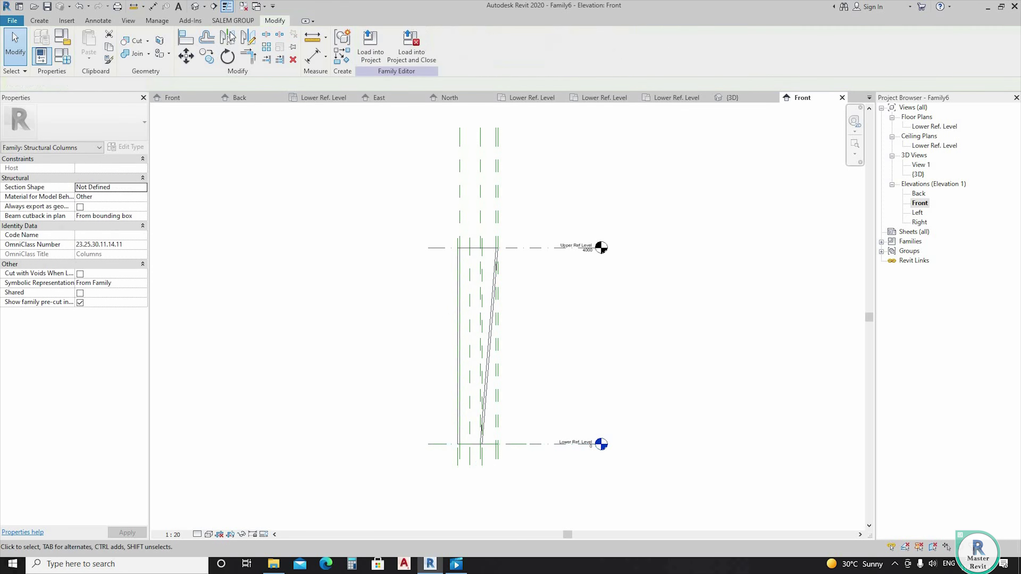
- Review the full column in 3D and open Associate Family Parameter for its material
{"action": "left_click", "coordinate": [195, 6]}
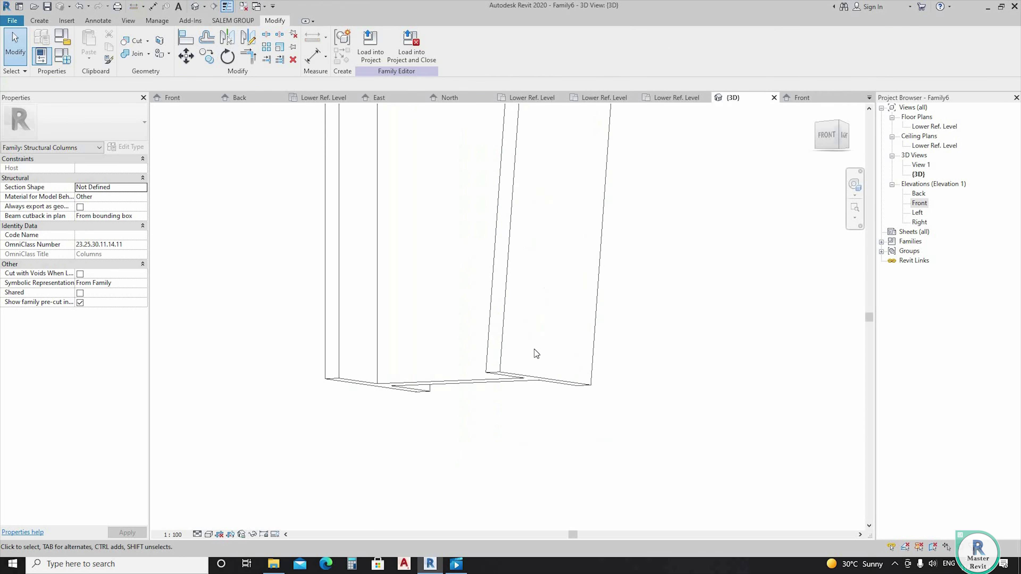
{"action": "mouse_move", "coordinate": [511, 403]}
{"action": "middle_mouse_down", "text": "shift"}
{"action": "mouse_move", "coordinate": [464, 421]}
{"action": "mouse_move", "coordinate": [549, 365]}
{"action": "mouse_move", "coordinate": [440, 484]}
{"action": "mouse_move", "coordinate": [201, 452]}
{"action": "middle_mouse_up", "text": "shift"}
{"action": "mouse_move", "coordinate": [501, 452]}
{"action": "middle_mouse_down", "text": "shift"}
{"action": "mouse_move", "coordinate": [668, 406]}
{"action": "mouse_move", "coordinate": [613, 378]}
{"action": "mouse_move", "coordinate": [593, 447]}
{"action": "mouse_move", "coordinate": [541, 447]}
{"action": "middle_mouse_up", "text": "shift"}
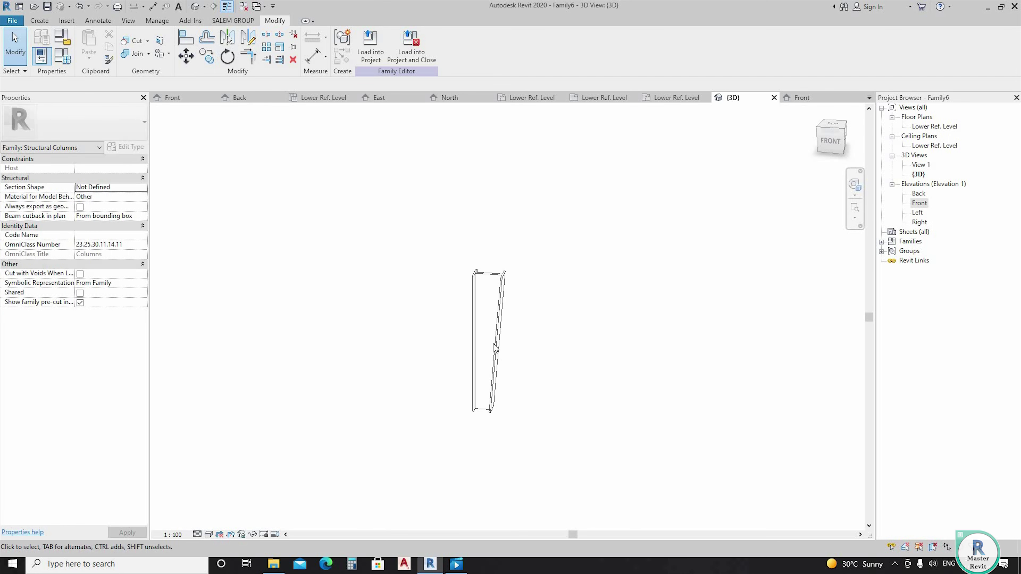
{"action": "left_click", "coordinate": [488, 334]}
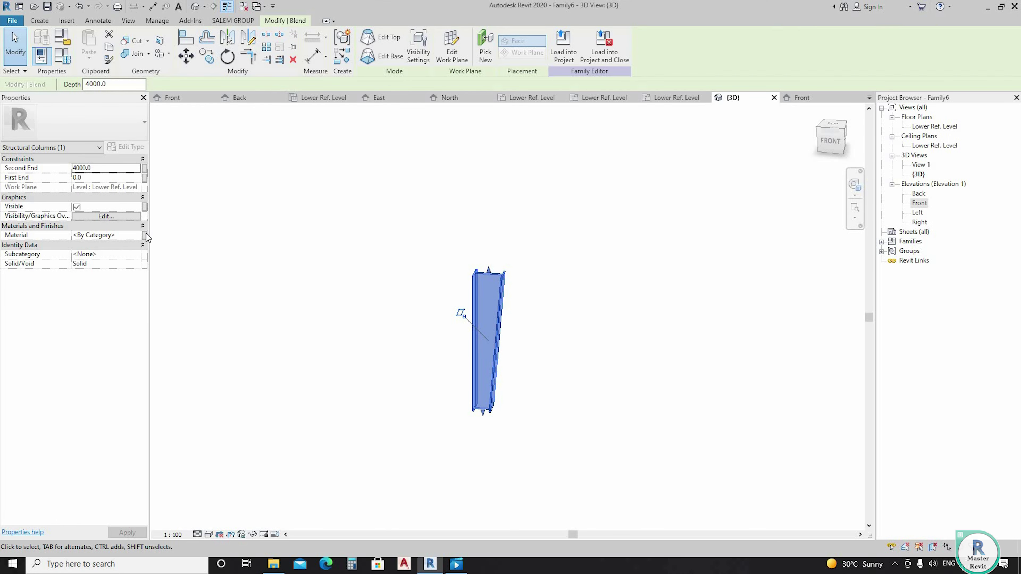
{"action": "left_click", "coordinate": [148, 235]}
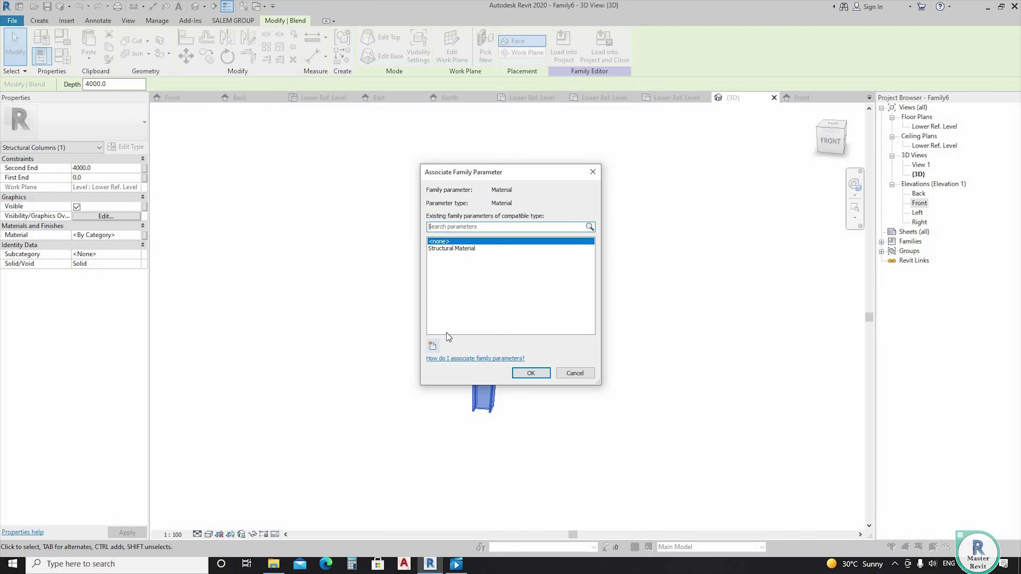
- Create the type parameter 'steel material' and associate the blend's material with it
{"action": "left_click", "coordinate": [431, 346]}
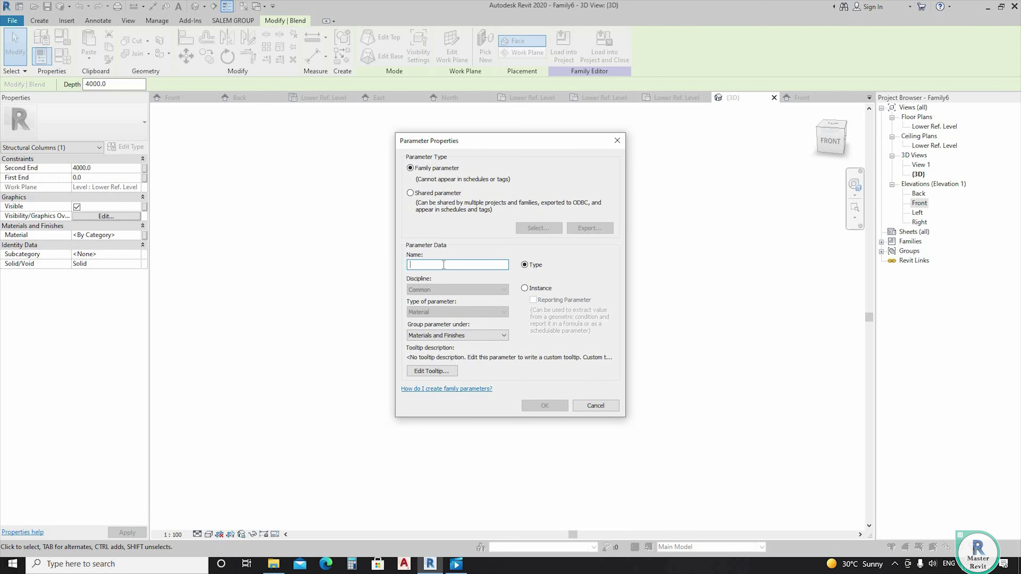
{"action": "type", "text": "ta"}
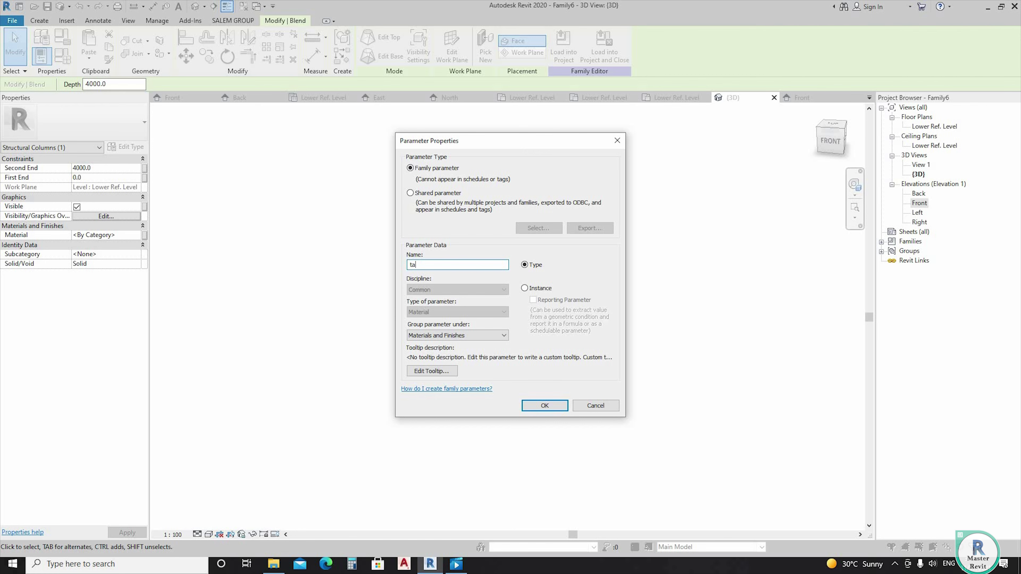
{"action": "type", "text": "p"}
{"action": "key", "text": "BackSpace"}
{"action": "key", "text": "BackSpace"}
{"action": "key", "text": "BackSpace"}
{"action": "type", "text": "ma"}
{"action": "type", "text": "l"}
{"action": "left_click", "coordinate": [524, 288]}
{"action": "left_click", "coordinate": [524, 265]}
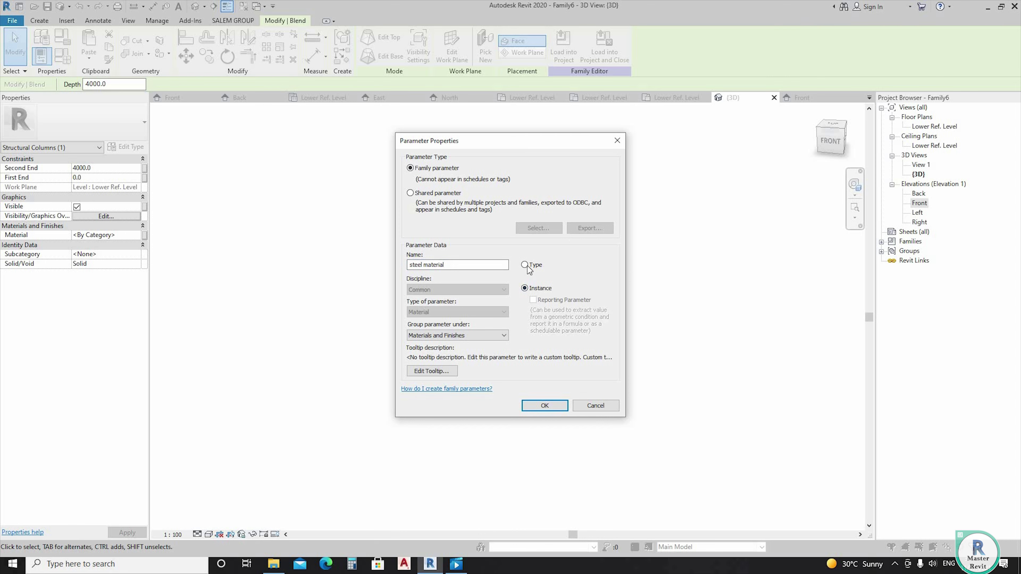
{"action": "left_click", "coordinate": [531, 406]}
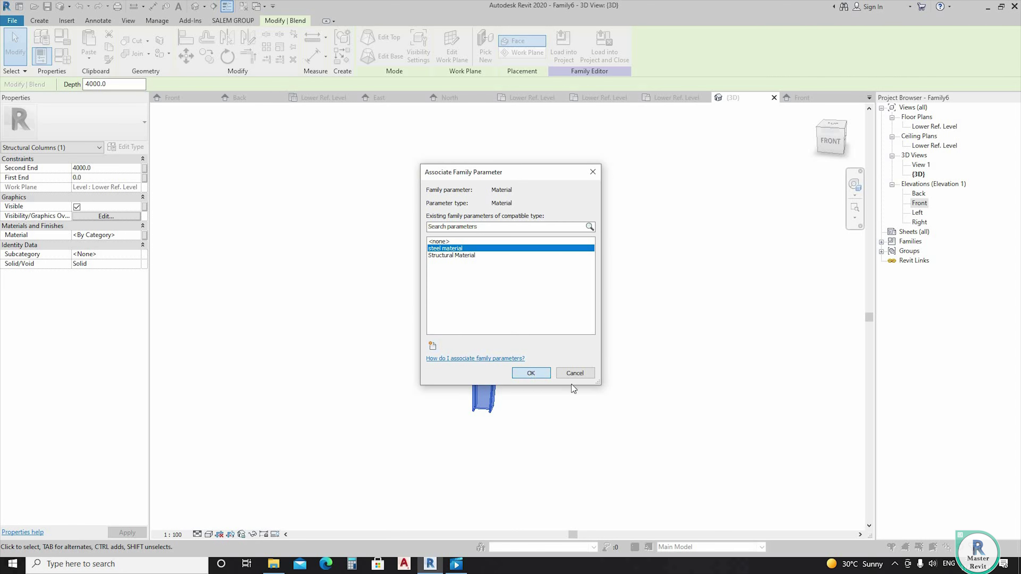
{"action": "left_click", "coordinate": [531, 372]}
{"action": "left_click", "coordinate": [518, 308]}
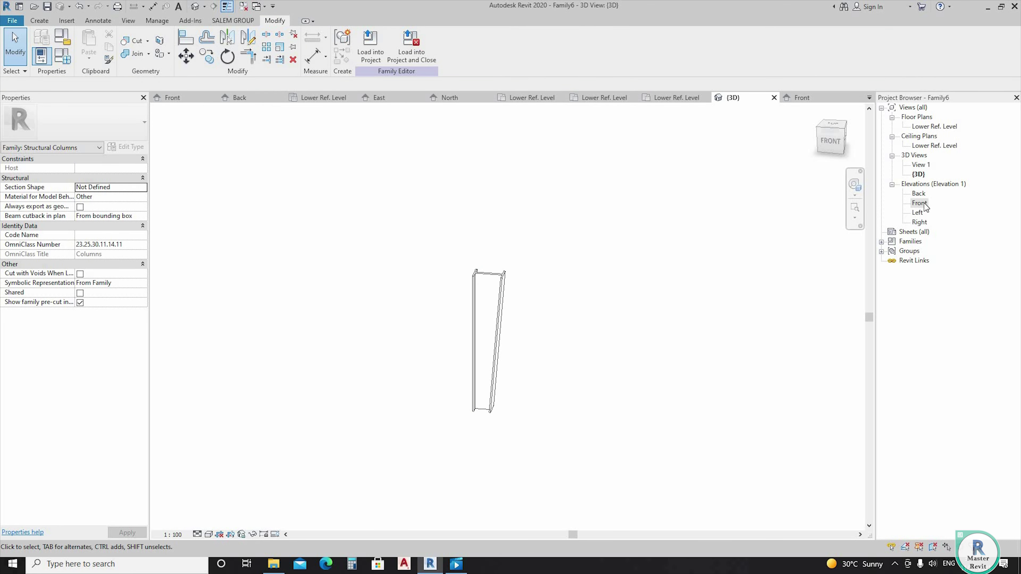
- Show the column in 3D at Fine detail level with the Shaded visual style
{"action": "double_click", "coordinate": [920, 204]}
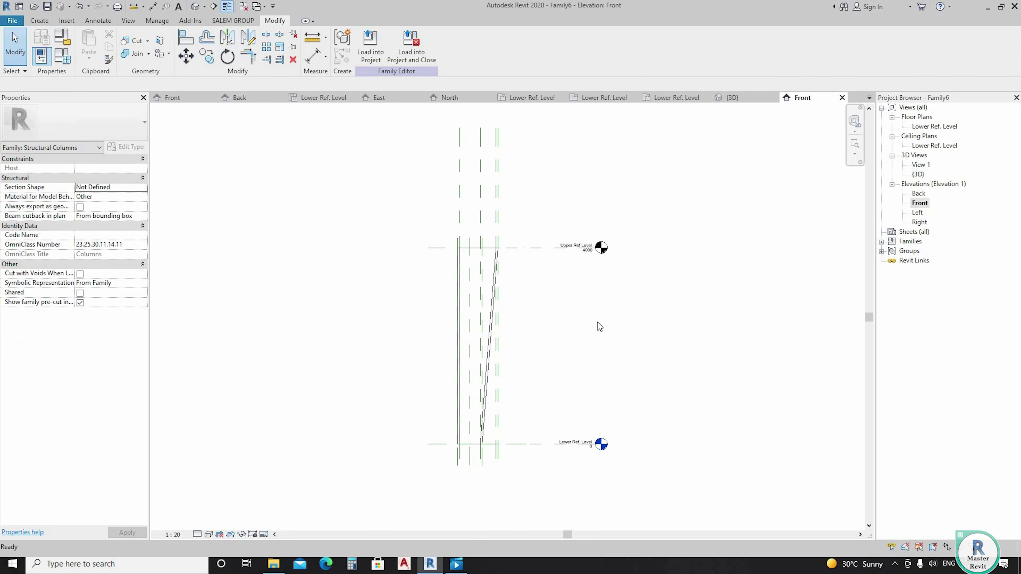
{"action": "left_click", "coordinate": [193, 6]}
{"action": "mouse_move", "coordinate": [467, 326]}
{"action": "middle_mouse_down", "text": "shift"}
{"action": "mouse_move", "coordinate": [393, 432]}
{"action": "mouse_move", "coordinate": [204, 538]}
{"action": "middle_mouse_up", "text": "shift"}
{"action": "left_click", "coordinate": [197, 534]}
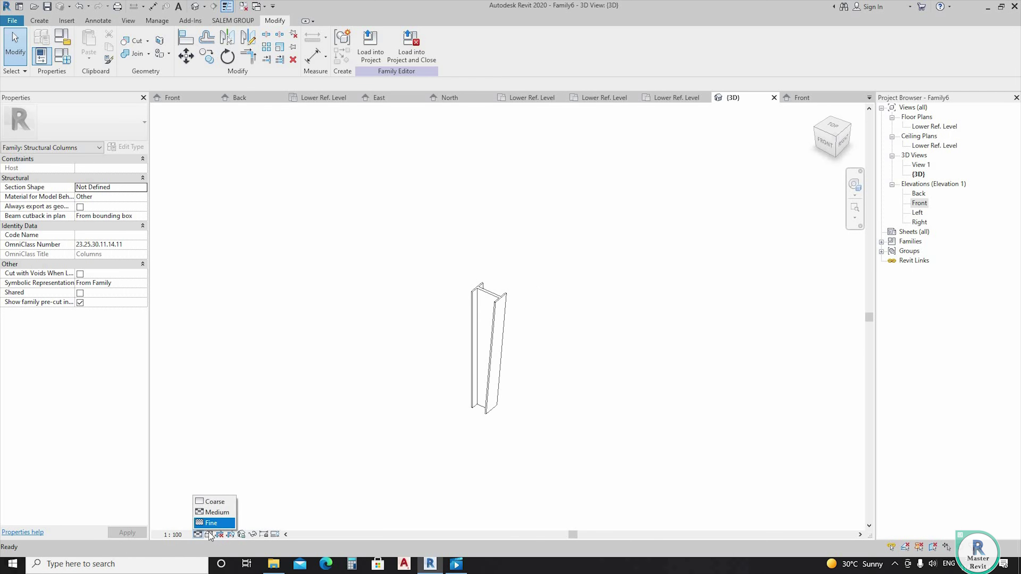
{"action": "left_click", "coordinate": [213, 522]}
{"action": "left_click", "coordinate": [208, 534]}
{"action": "scroll", "coordinate": [535, 294], "scroll_direction": "up", "scroll_amount": 2}
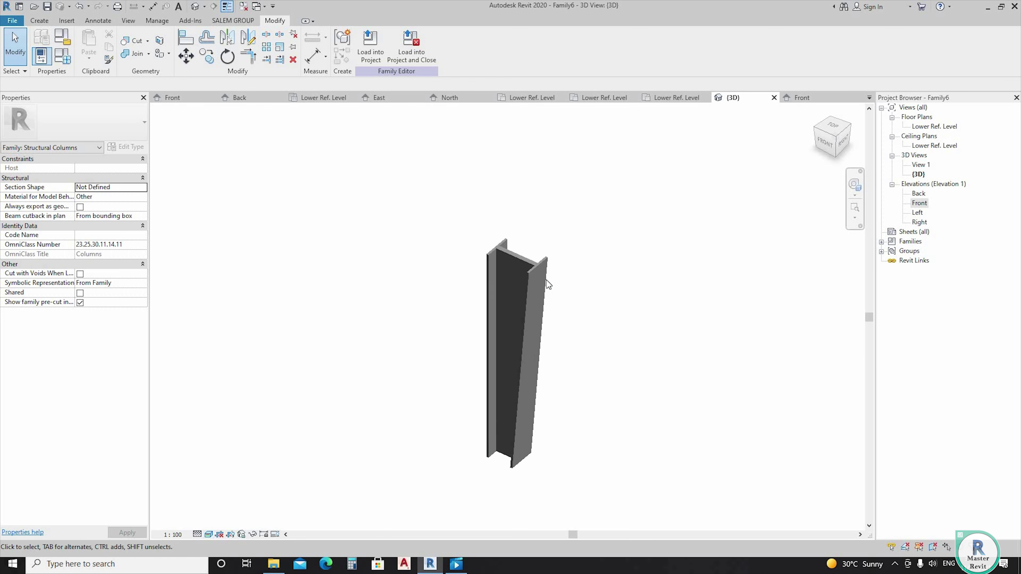
{"action": "scroll", "coordinate": [539, 273], "scroll_direction": "up", "scroll_amount": 2}
- In Family Types, select the Depth parameter and delete it
{"action": "left_click", "coordinate": [62, 56]}
{"action": "left_click", "coordinate": [80, 236]}
{"action": "left_click", "coordinate": [109, 307]}
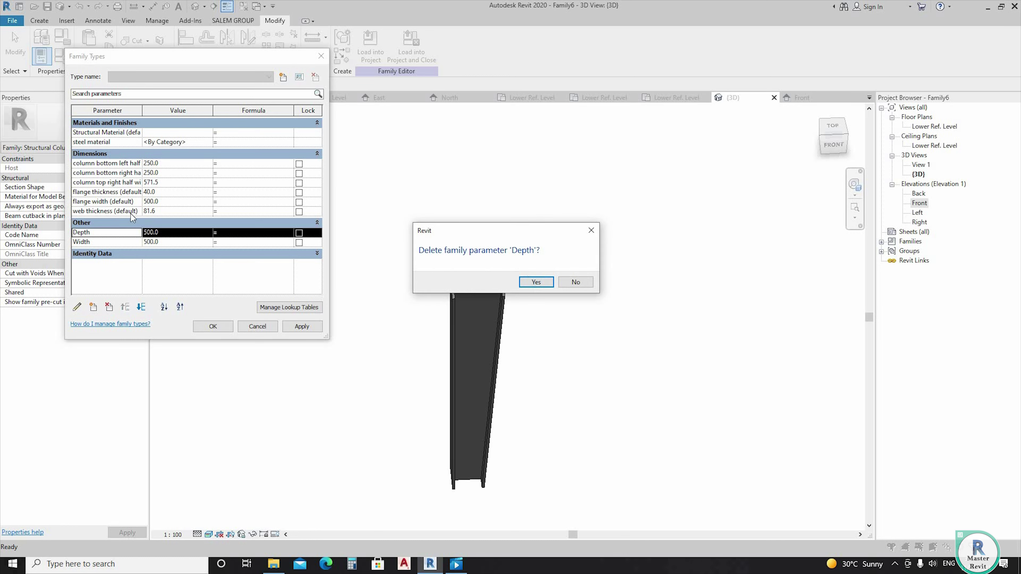
- Confirm removing the Depth parameter and also delete the Width parameter
{"action": "left_click", "coordinate": [536, 281]}
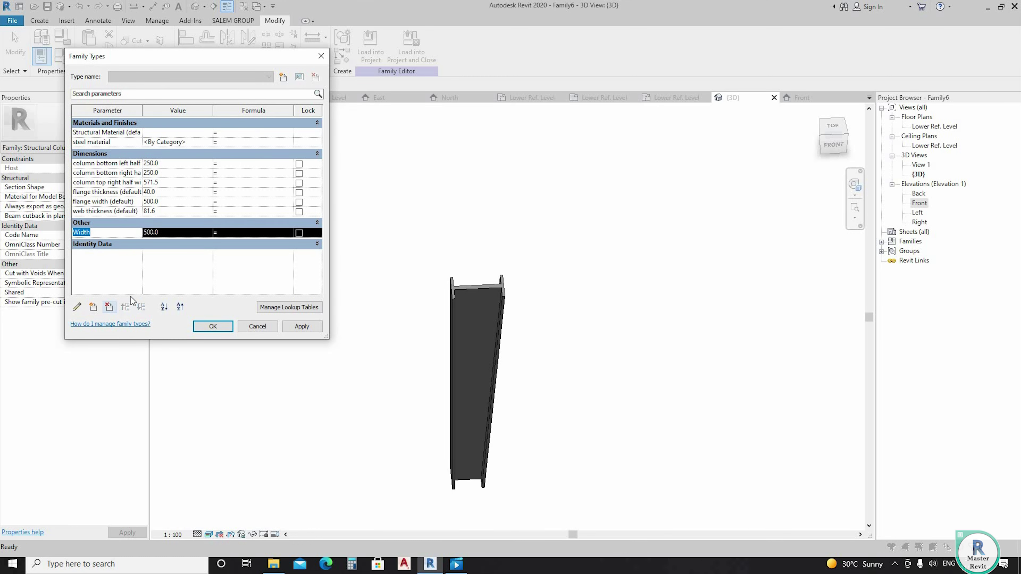
{"action": "left_click", "coordinate": [109, 306]}
{"action": "left_click", "coordinate": [535, 282]}
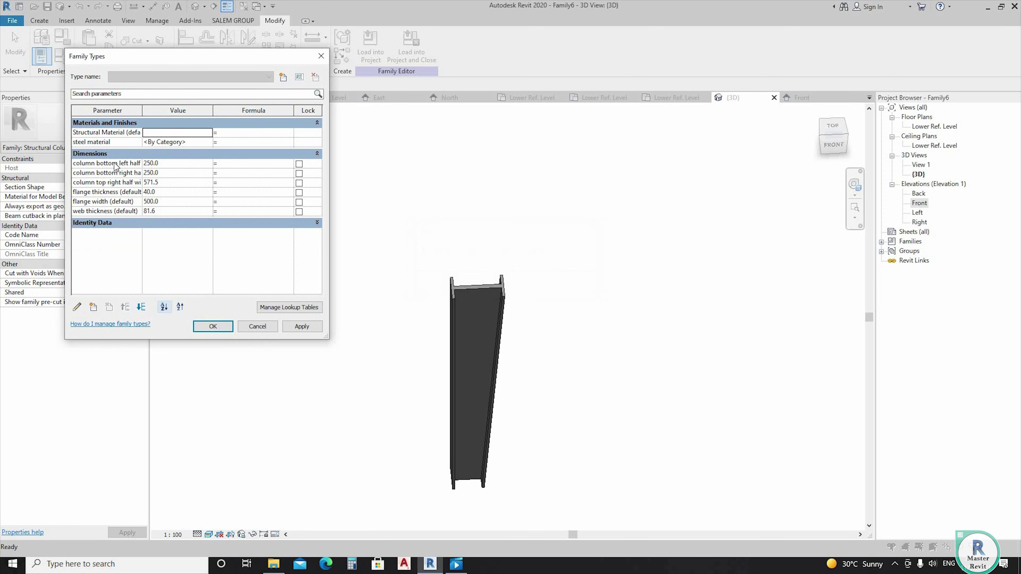
- Set the column half widths: bottom left 200 and top right 300
{"action": "left_click", "coordinate": [178, 164]}
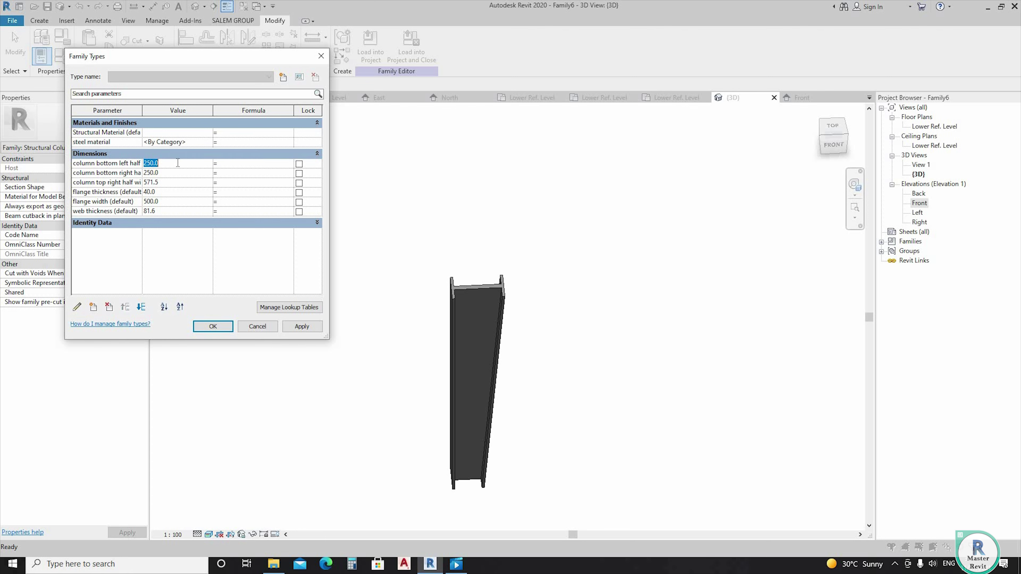
{"action": "type", "text": "300"}
{"action": "left_click", "coordinate": [102, 160]}
{"action": "type", "text": "200"}
{"action": "left_click_drag", "start_coordinate": [142, 110], "coordinate": [191, 114]}
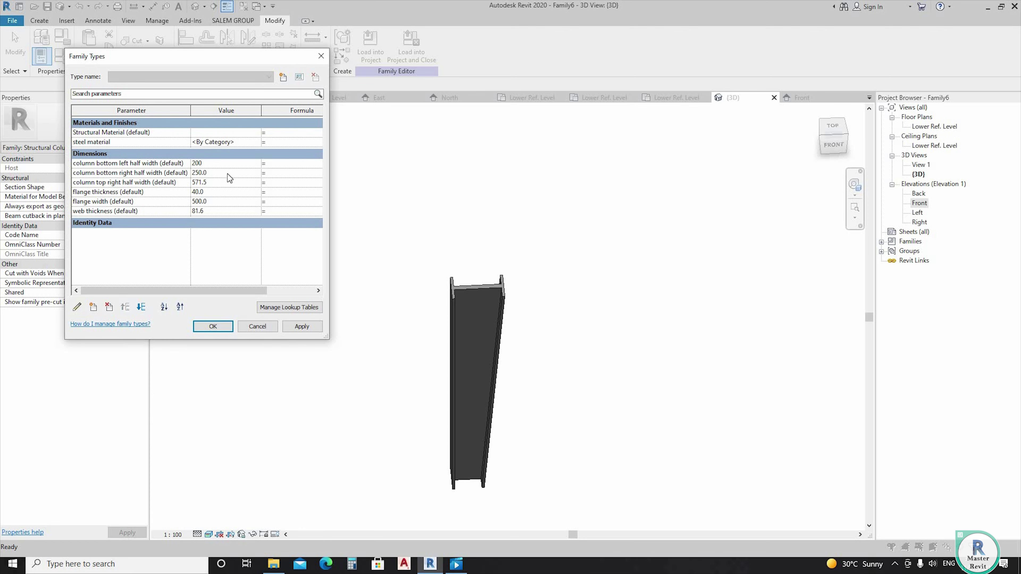
{"action": "left_click", "coordinate": [227, 173]}
{"action": "left_click", "coordinate": [228, 183]}
{"action": "type", "text": "300"}
- Set flange thickness 30, flange width 200 and web thickness 40, then apply
{"action": "left_click", "coordinate": [228, 193]}
{"action": "type", "text": "3"}
{"action": "type", "text": "0"}
{"action": "left_click", "coordinate": [229, 201]}
{"action": "type", "text": "200"}
{"action": "left_click", "coordinate": [224, 211]}
{"action": "type", "text": "4"}
{"action": "left_click", "coordinate": [301, 326]}
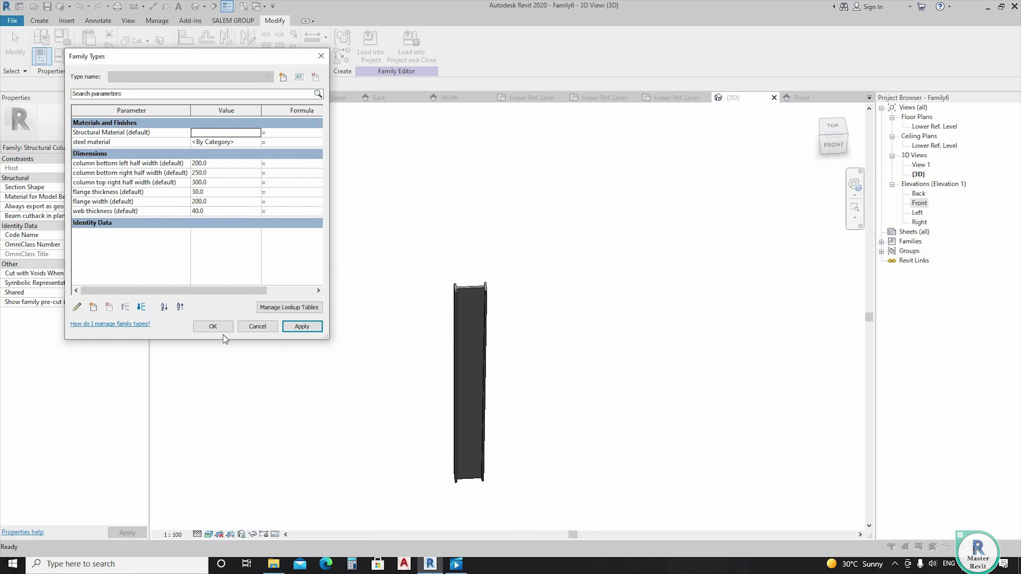
{"action": "left_click", "coordinate": [213, 326]}
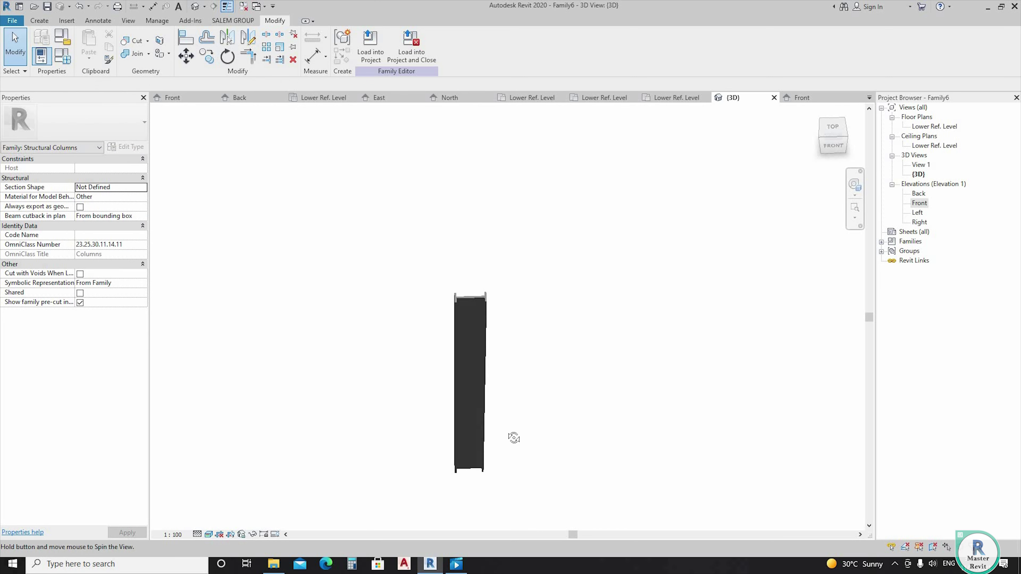
- Set the column's bottom left half width to 100 in Family Types
{"action": "mouse_move", "coordinate": [513, 356]}
{"action": "middle_mouse_down", "text": "shift"}
{"action": "mouse_move", "coordinate": [529, 396]}
{"action": "mouse_move", "coordinate": [510, 353]}
{"action": "mouse_move", "coordinate": [480, 494]}
{"action": "middle_mouse_up", "text": "shift"}
{"action": "scroll", "coordinate": [481, 443], "scroll_direction": "up", "scroll_amount": 3}
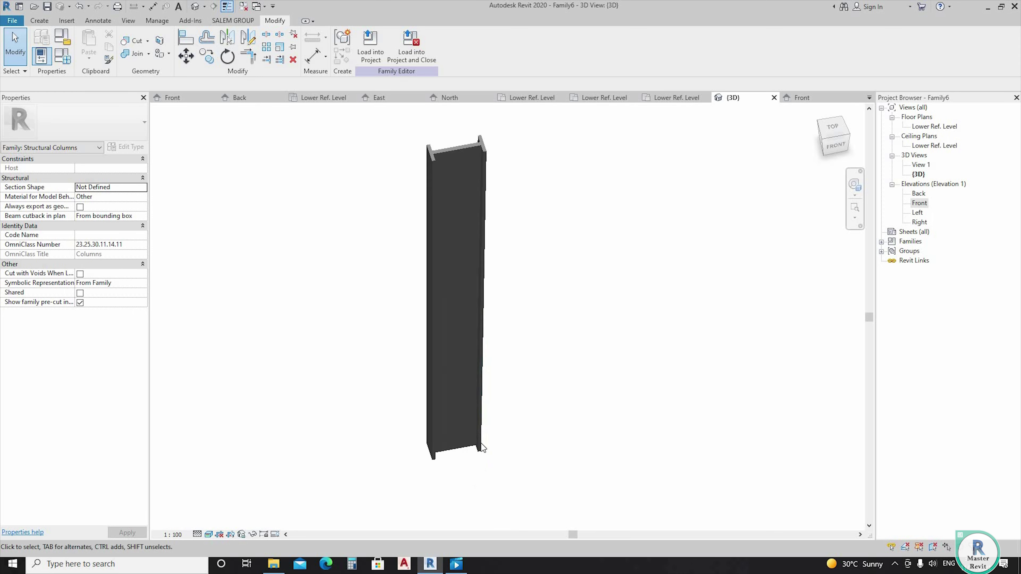
{"action": "scroll", "coordinate": [484, 433], "scroll_direction": "up", "scroll_amount": 2}
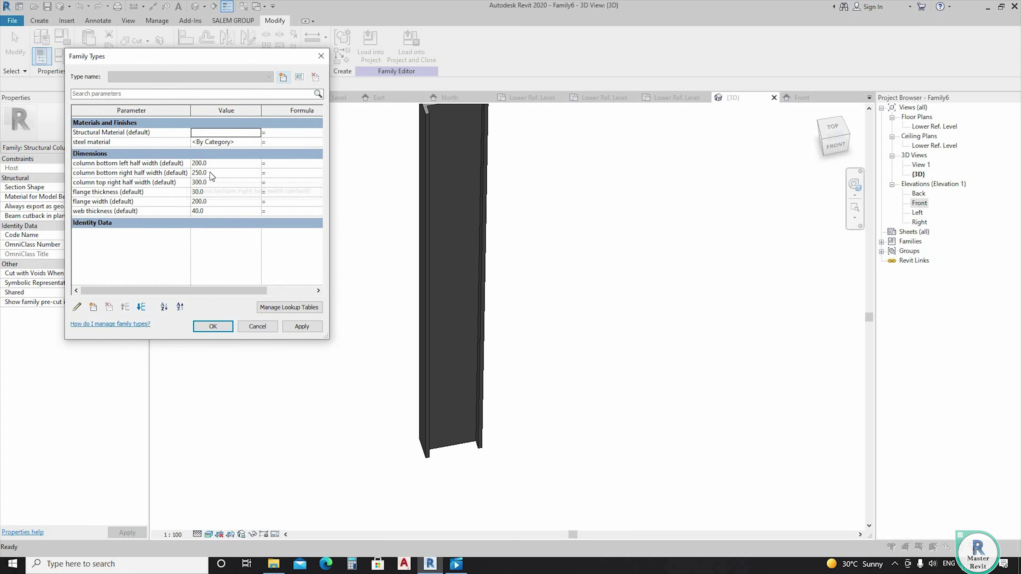
{"action": "left_click", "coordinate": [221, 163]}
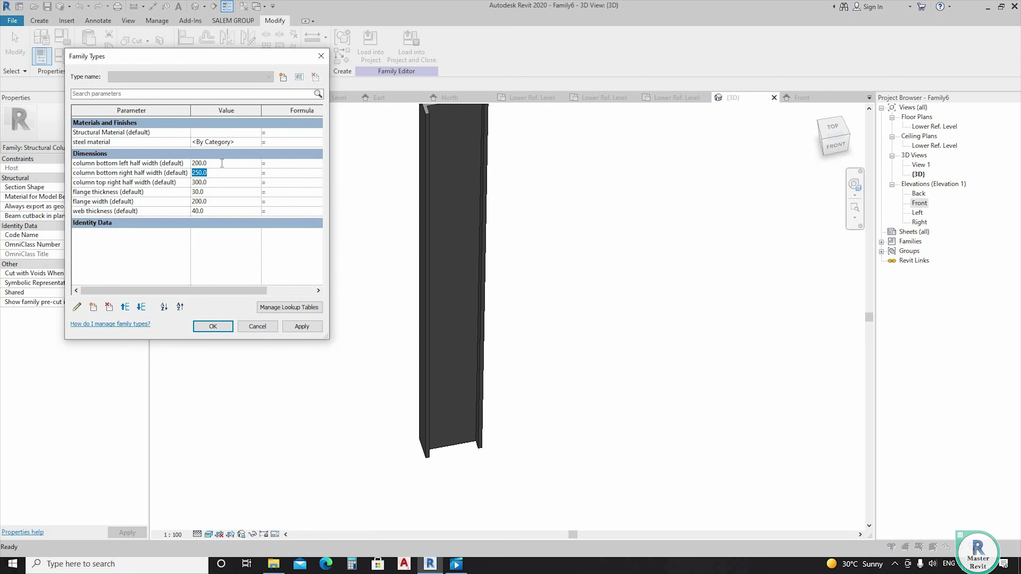
{"action": "type", "text": "100"}
{"action": "left_click", "coordinate": [302, 326]}
{"action": "left_click", "coordinate": [218, 329]}
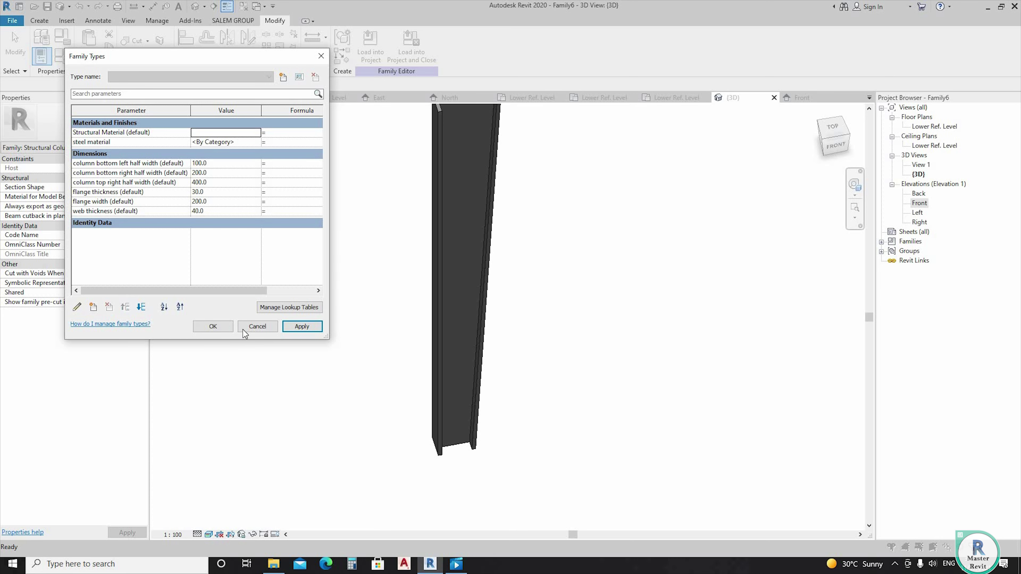
- View the regenerated tapered column in the Front elevation
{"action": "double_click", "coordinate": [920, 203]}
{"action": "scroll", "coordinate": [468, 219], "scroll_direction": "up", "scroll_amount": 2}
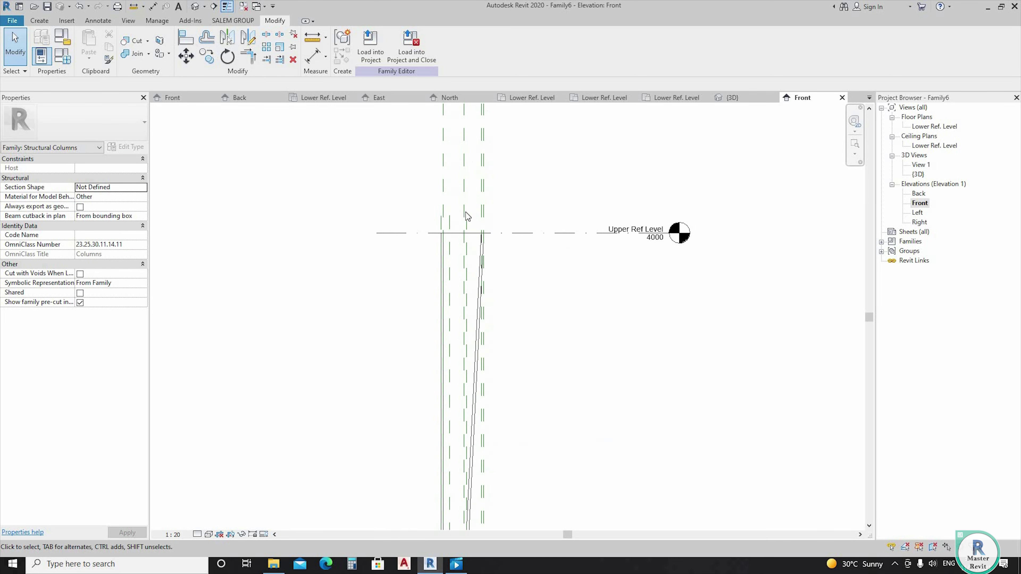
{"action": "scroll", "coordinate": [570, 285], "scroll_direction": "down", "scroll_amount": 3}
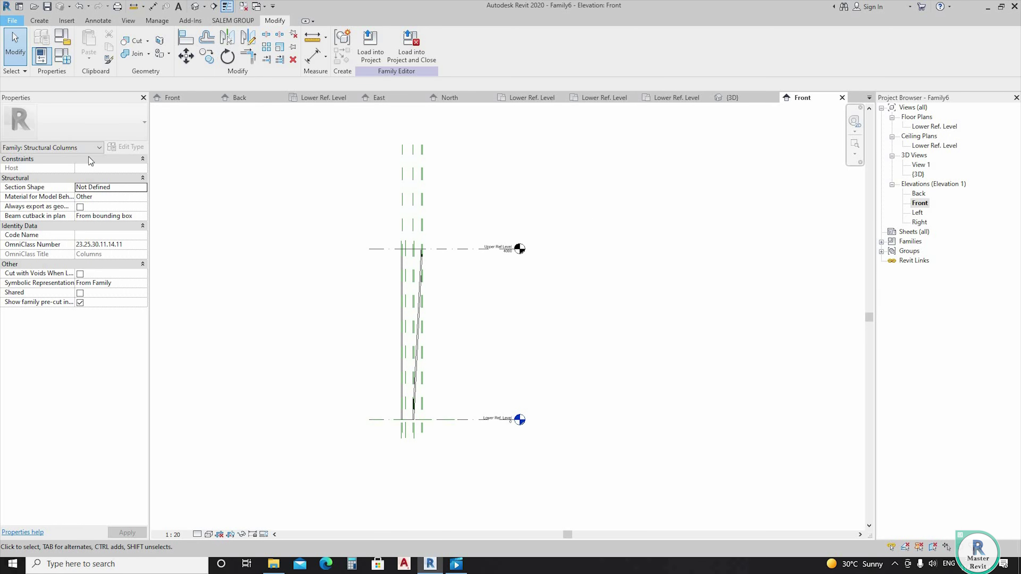
{"action": "key", "text": "alt+f"}
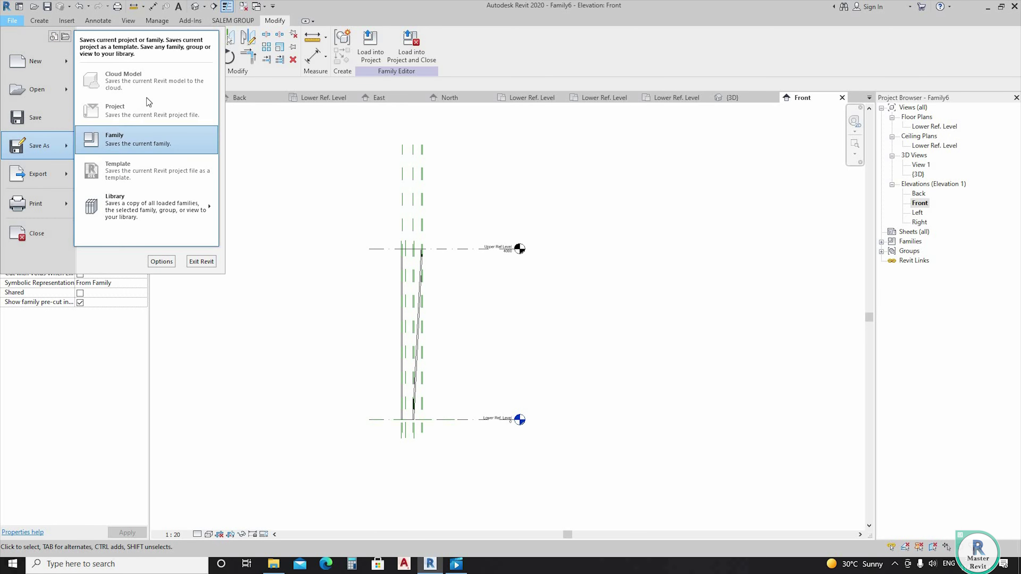
- Save the family as 'tappered i section parametric'
{"action": "left_click", "coordinate": [145, 137]}
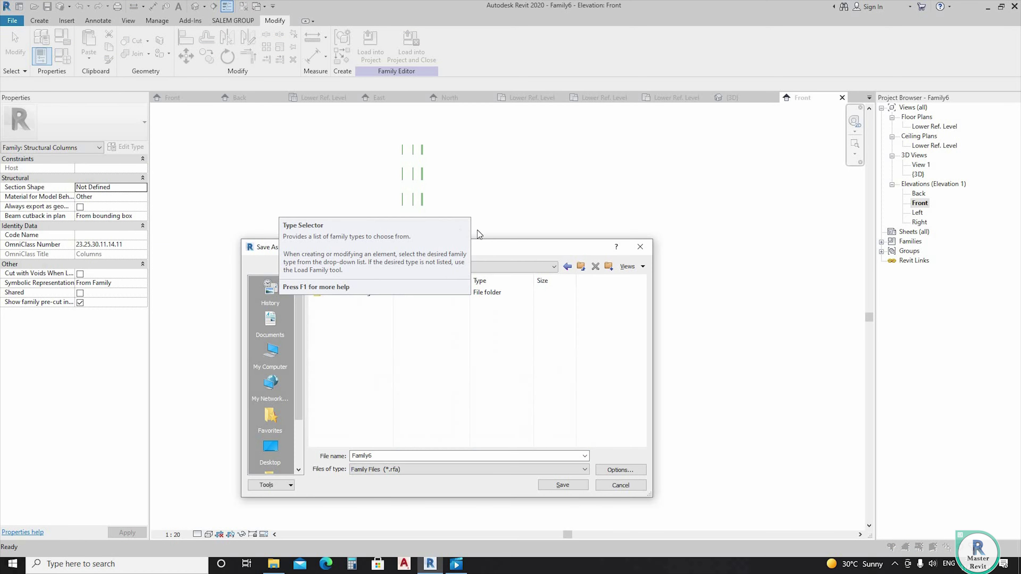
{"action": "left_click_drag", "start_coordinate": [515, 250], "coordinate": [647, 133]}
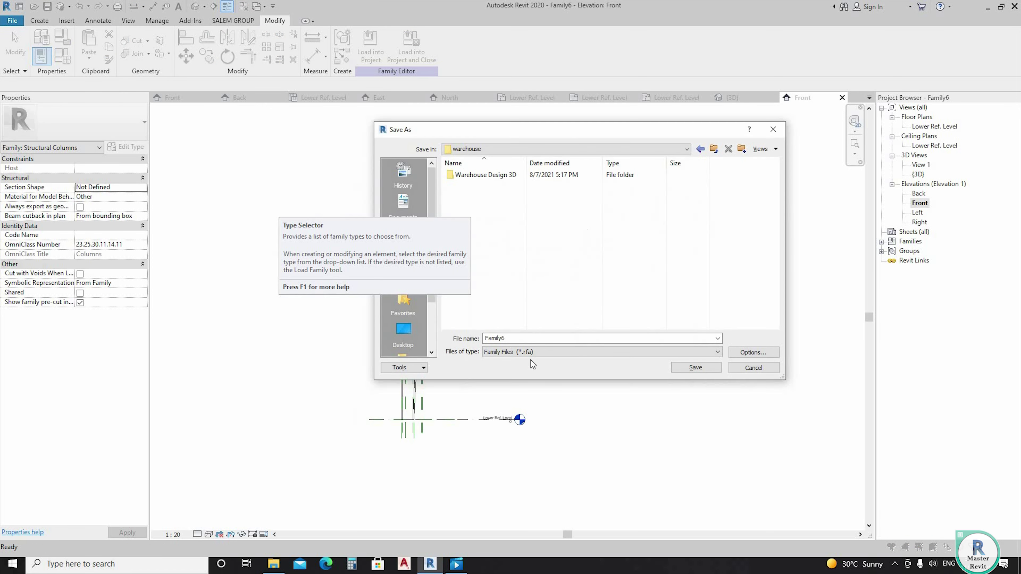
{"action": "double_click", "coordinate": [539, 335]}
{"action": "type", "text": "tappered"}
{"action": "type", "text": " i sect"}
{"action": "type", "text": "ion "}
{"action": "type", "text": "para"}
{"action": "type", "text": "metri"}
{"action": "type", "text": "c"}
{"action": "left_click", "coordinate": [696, 367]}
- Load the family into Project1
{"action": "left_click", "coordinate": [370, 46]}
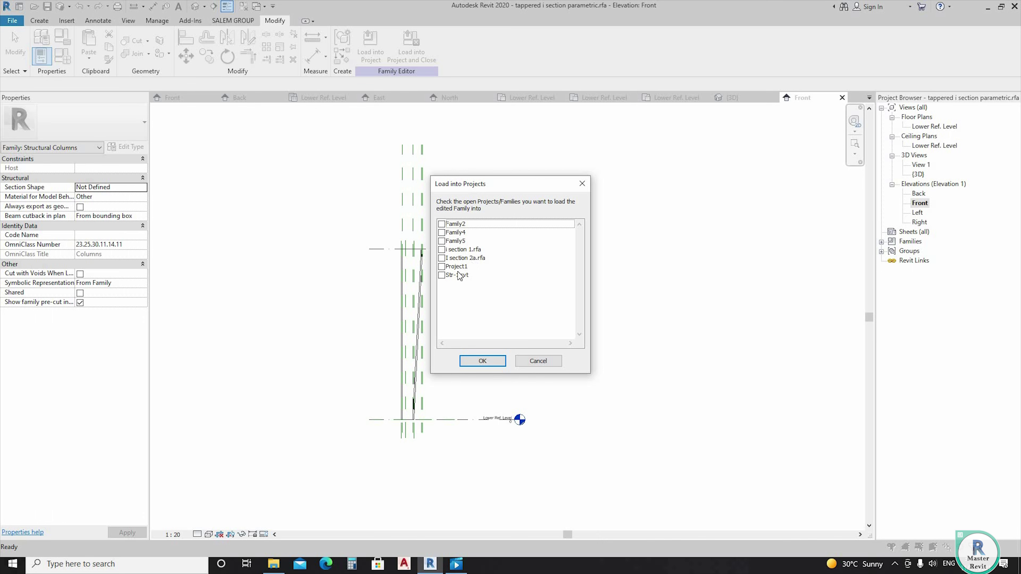
{"action": "left_click", "coordinate": [442, 275]}
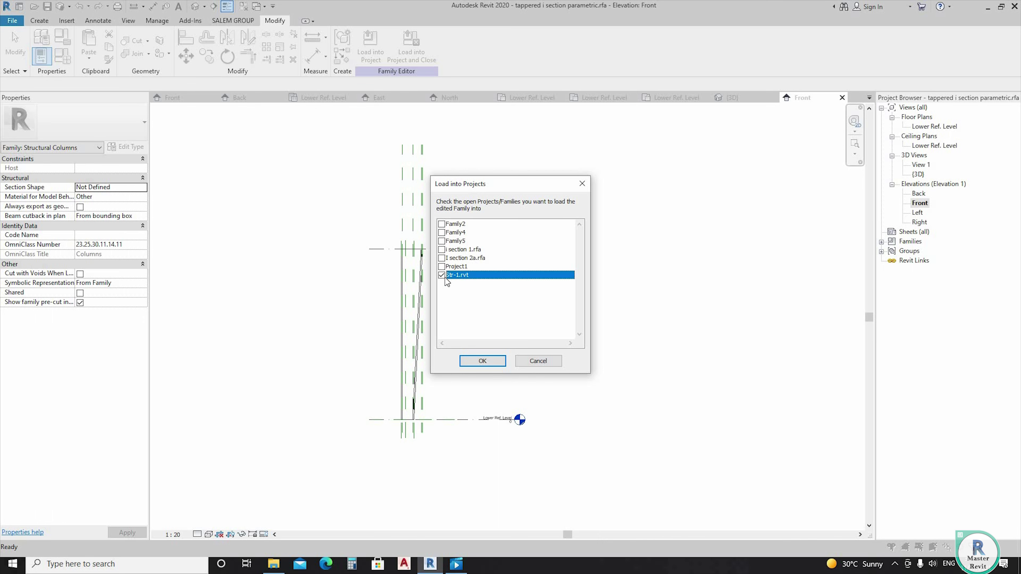
{"action": "left_click", "coordinate": [442, 266]}
{"action": "left_click", "coordinate": [486, 361]}
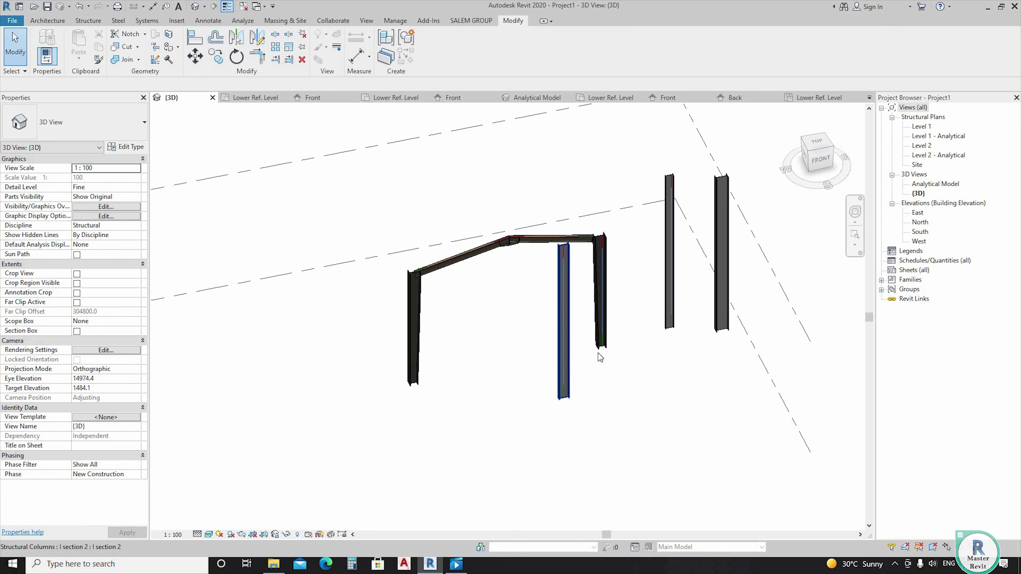
- Start a structural column in Project1 and open the Level 1 plan
{"action": "key", "text": "Escape"}
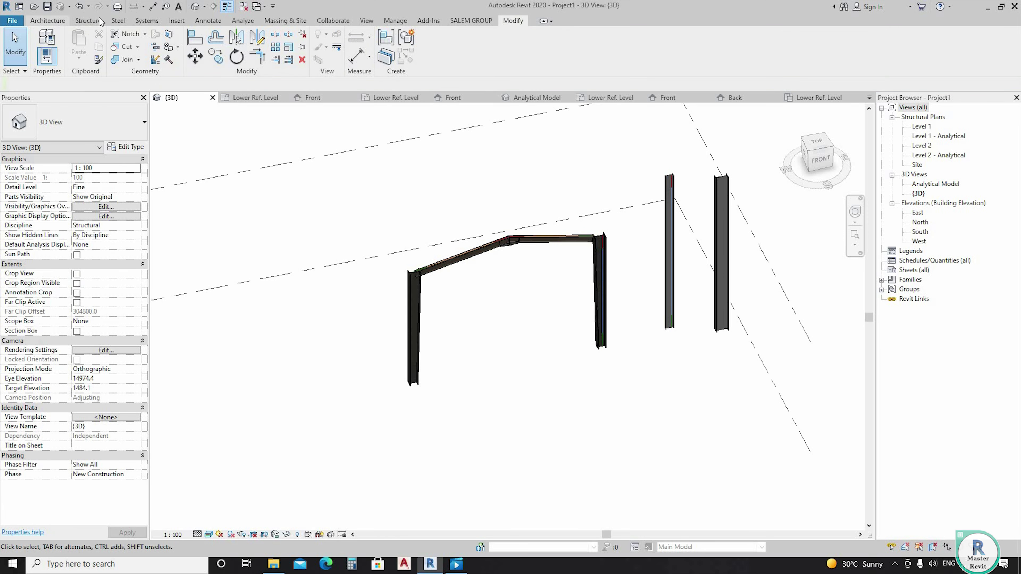
{"action": "left_click", "coordinate": [88, 21]}
{"action": "left_click", "coordinate": [90, 45]}
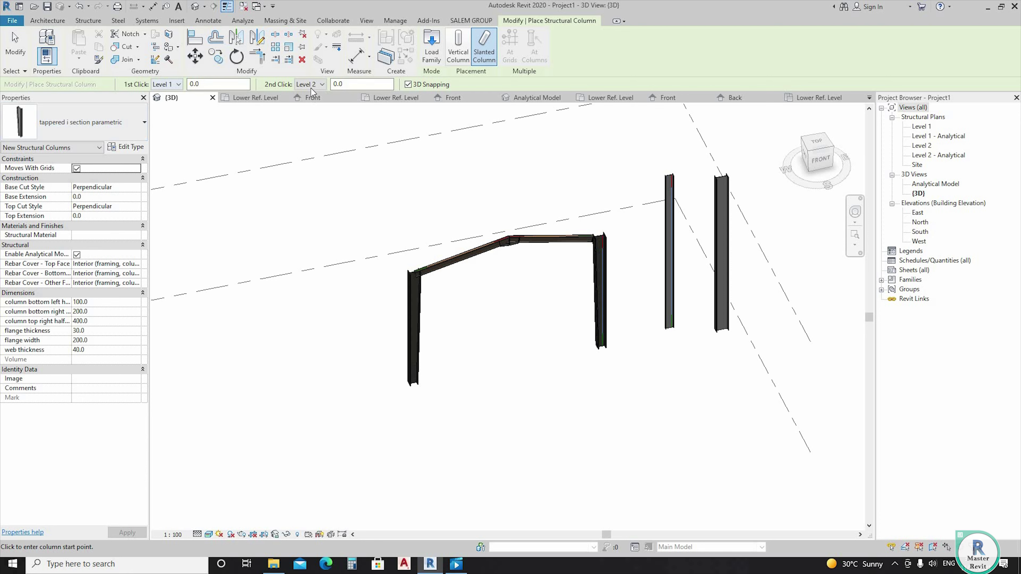
{"action": "left_click", "coordinate": [438, 399]}
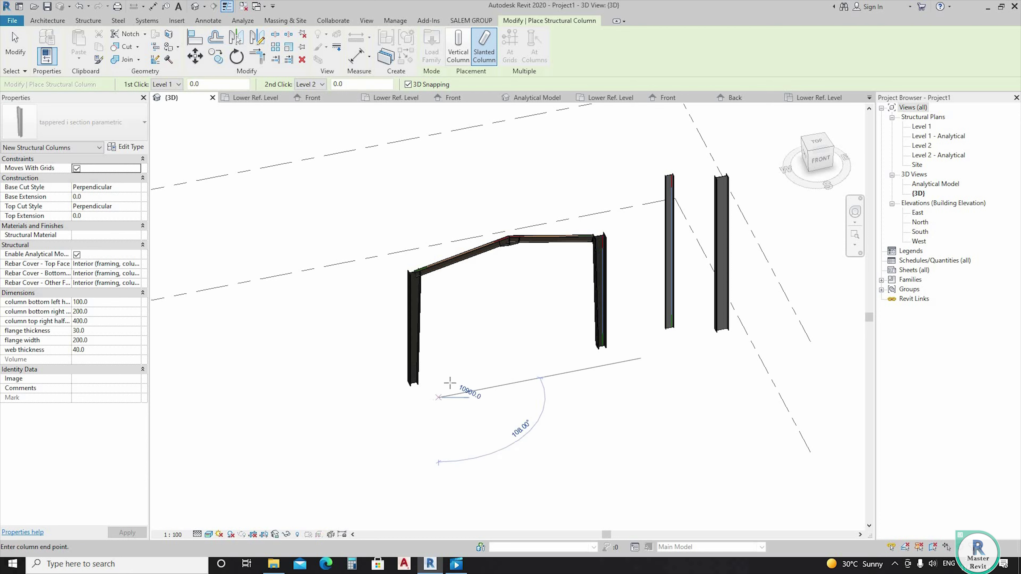
{"action": "double_click", "coordinate": [921, 126]}
{"action": "type", "text": "-4000"}
- Set the column offset to 0 and place one vertical tapered column on Level 1
{"action": "left_click", "coordinate": [310, 84]}
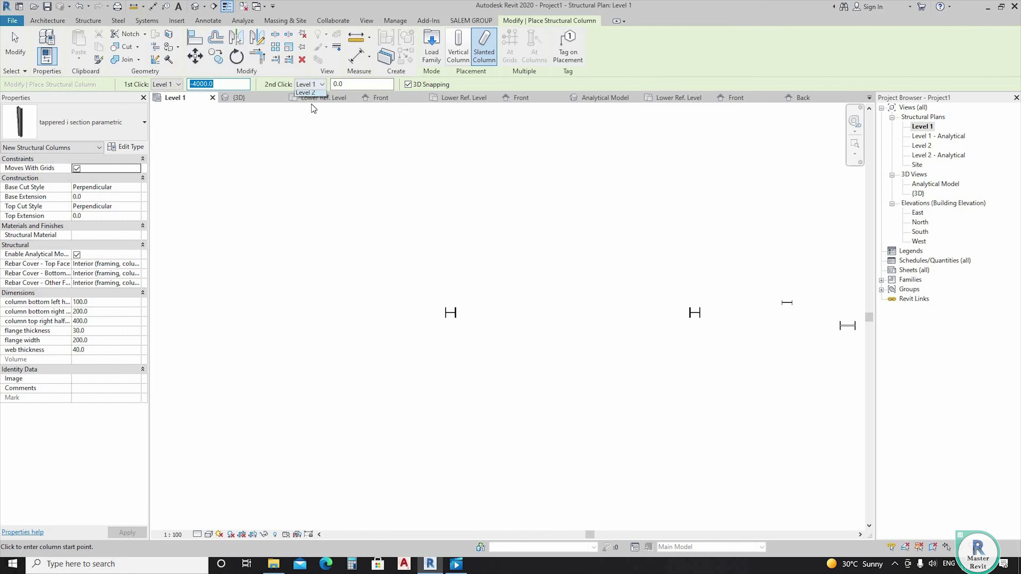
{"action": "key", "text": "Return"}
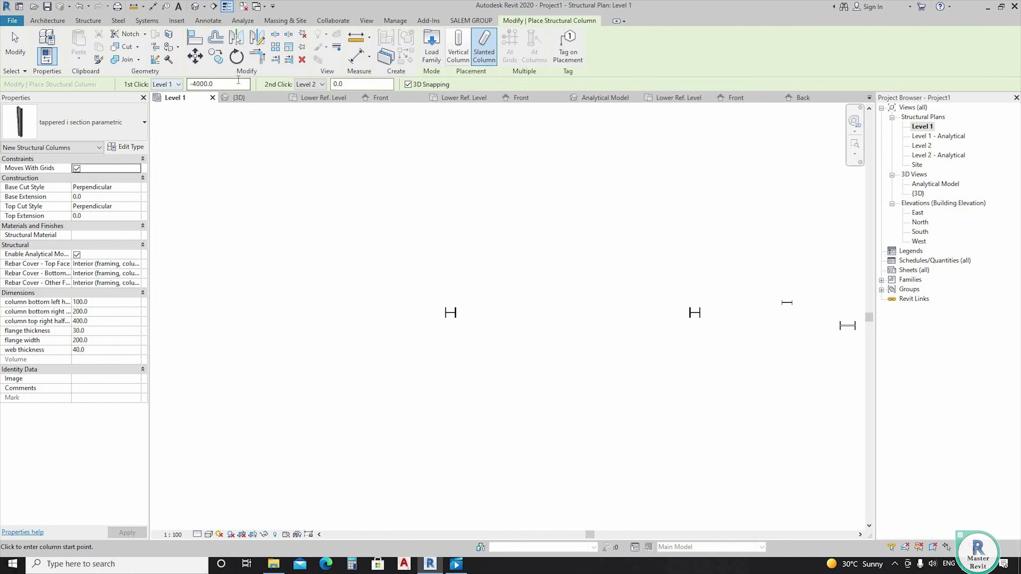
{"action": "double_click", "coordinate": [201, 84]}
{"action": "type", "text": "0"}
{"action": "left_click", "coordinate": [508, 345]}
{"action": "key", "text": "Escape"}
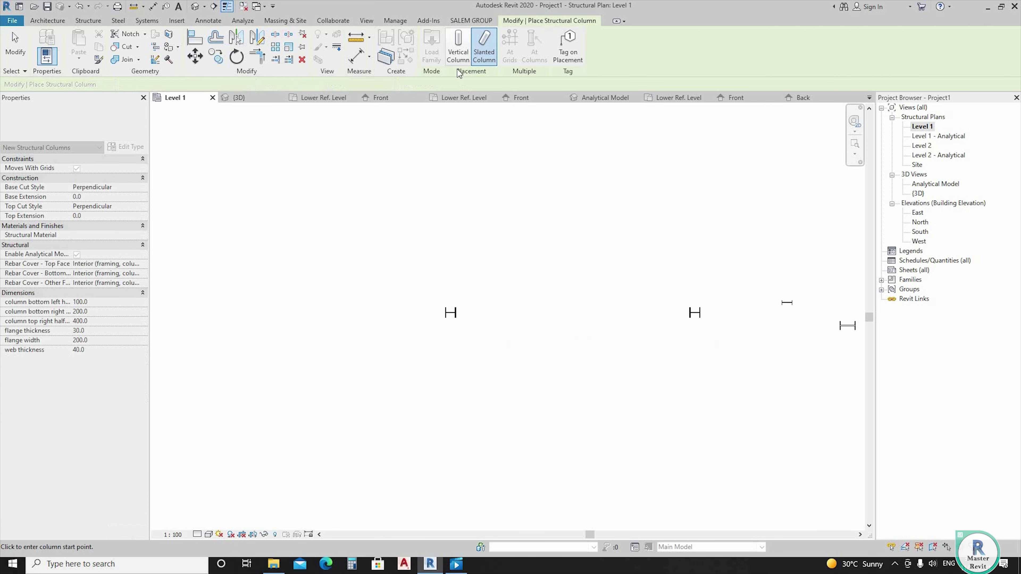
{"action": "left_click", "coordinate": [527, 312]}
{"action": "key", "text": "Escape"}
{"action": "left_click", "coordinate": [239, 97]}
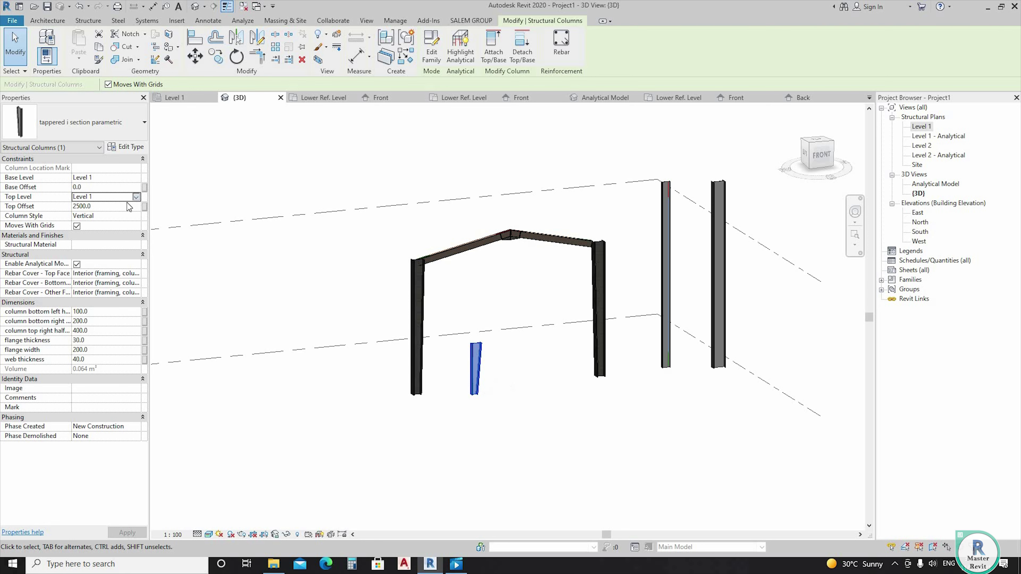
- Set the column's Top Level to Level 2 with a Top Offset of 0
{"action": "left_click", "coordinate": [137, 196]}
{"action": "left_click", "coordinate": [127, 215]}
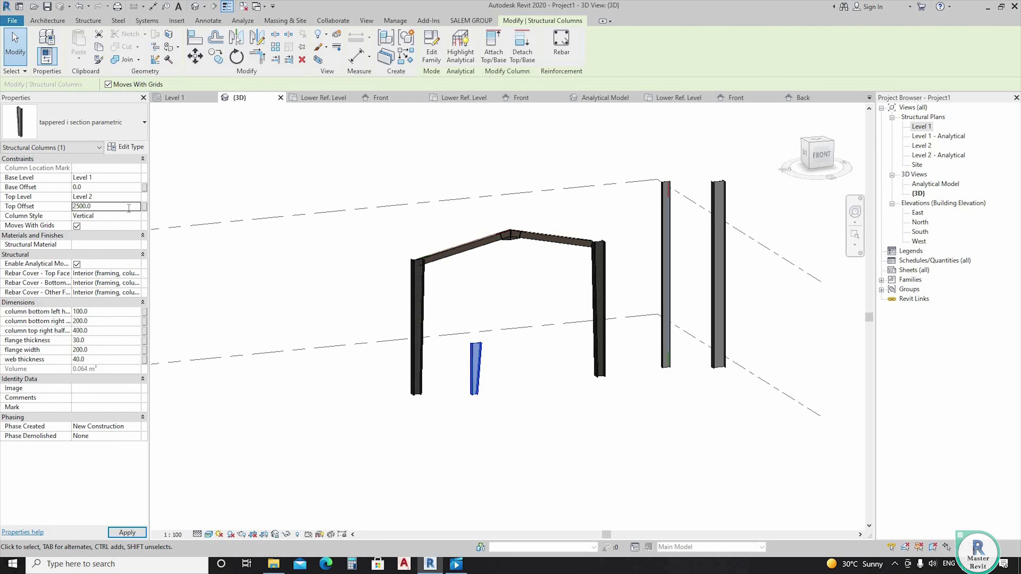
{"action": "type", "text": "0"}
{"action": "key", "text": "Return"}
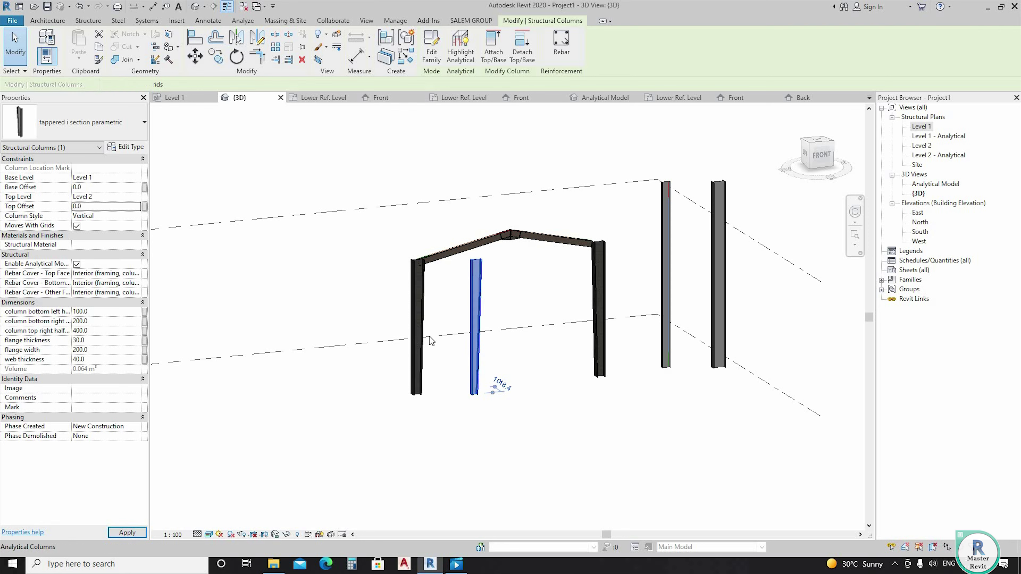
{"action": "left_click", "coordinate": [489, 447]}
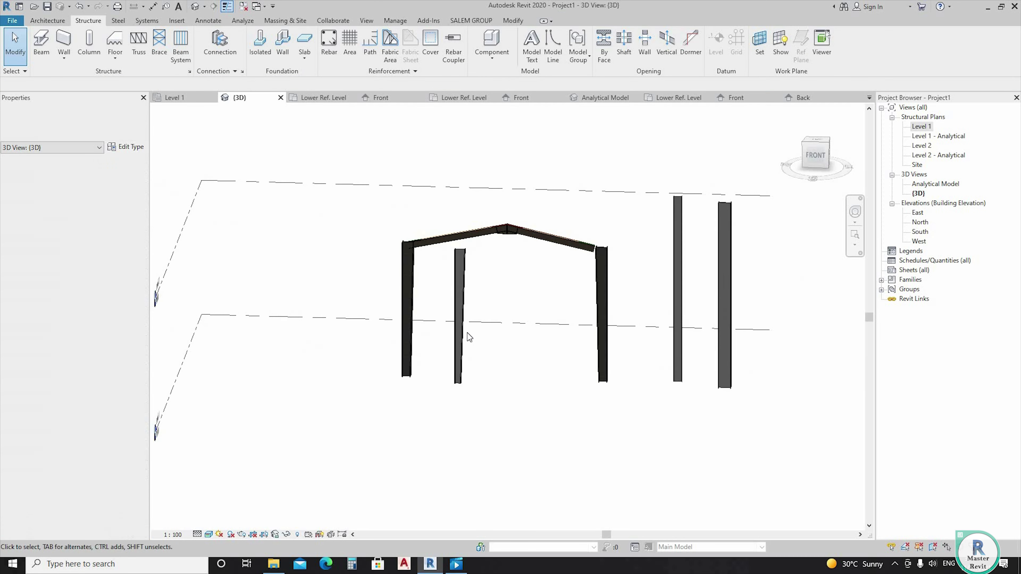
{"action": "scroll", "coordinate": [464, 331], "scroll_direction": "up", "scroll_amount": 3}
{"action": "scroll", "coordinate": [464, 331], "scroll_direction": "up", "scroll_amount": 1}
- Set the placed column's flange thickness to 40
{"action": "left_click", "coordinate": [462, 330]}
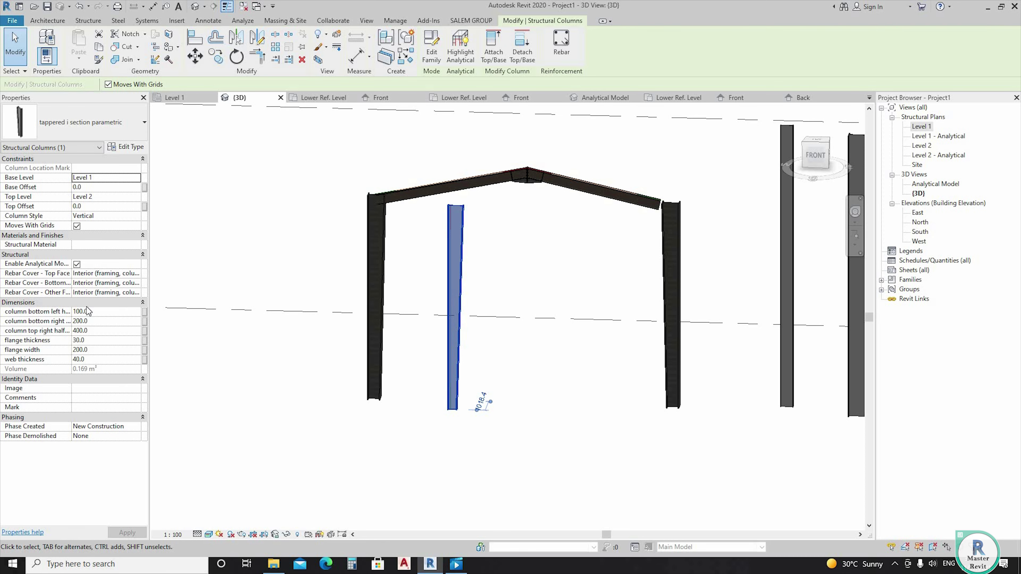
{"action": "scroll", "coordinate": [483, 402], "scroll_direction": "up", "scroll_amount": 3}
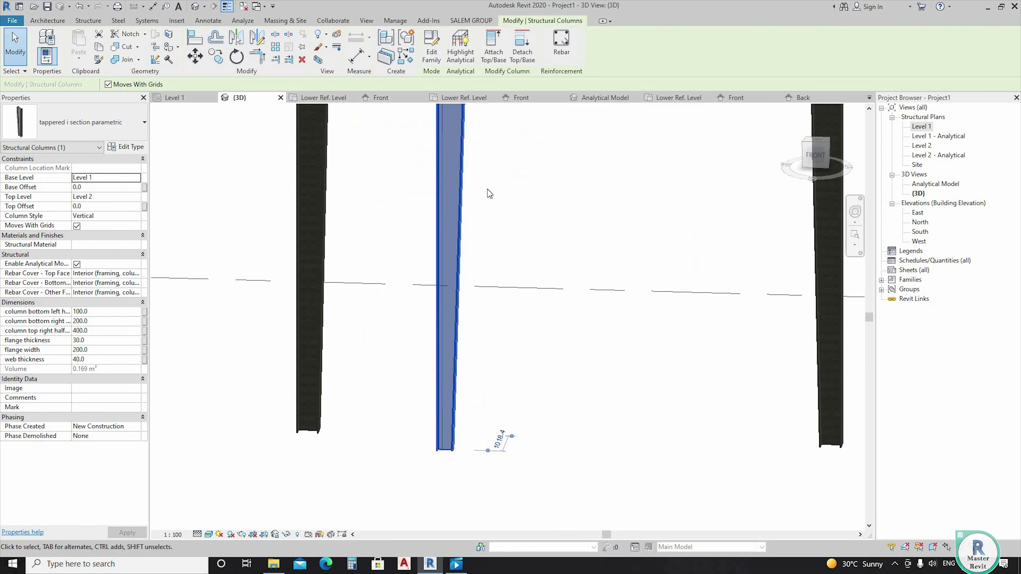
{"action": "key", "text": "Escape"}
{"action": "mouse_move", "coordinate": [494, 253]}
{"action": "middle_mouse_down", "text": "shift"}
{"action": "mouse_move", "coordinate": [531, 414]}
{"action": "mouse_move", "coordinate": [491, 251]}
{"action": "mouse_move", "coordinate": [479, 306]}
{"action": "middle_mouse_up", "text": "shift"}
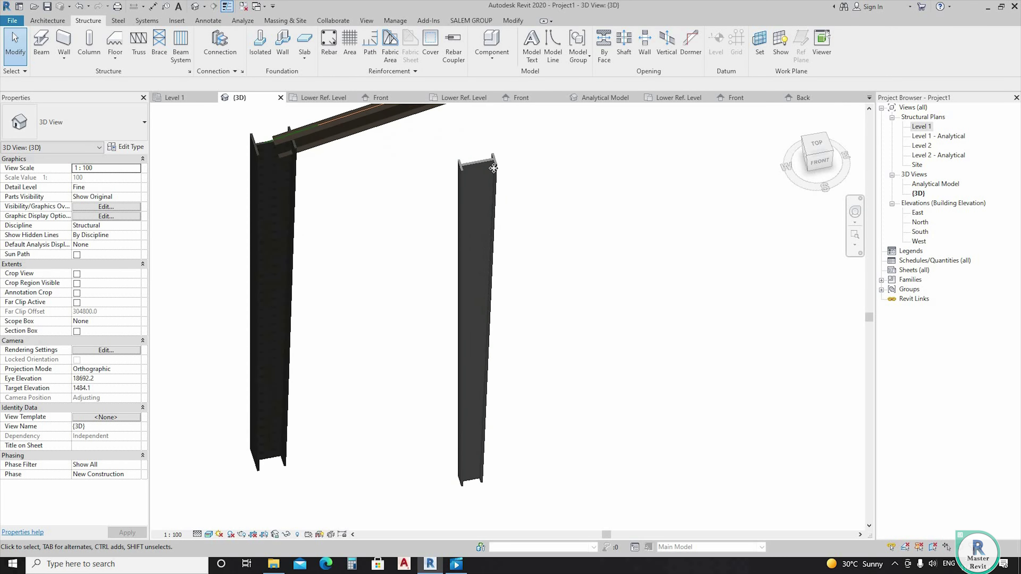
{"action": "left_click", "coordinate": [478, 306]}
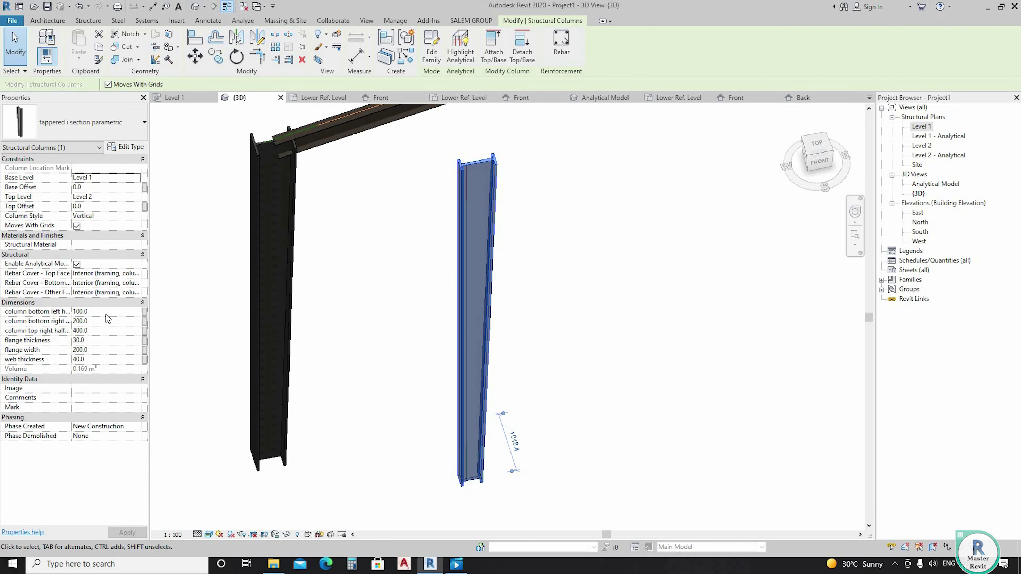
{"action": "left_click", "coordinate": [99, 340]}
{"action": "type", "text": "40"}
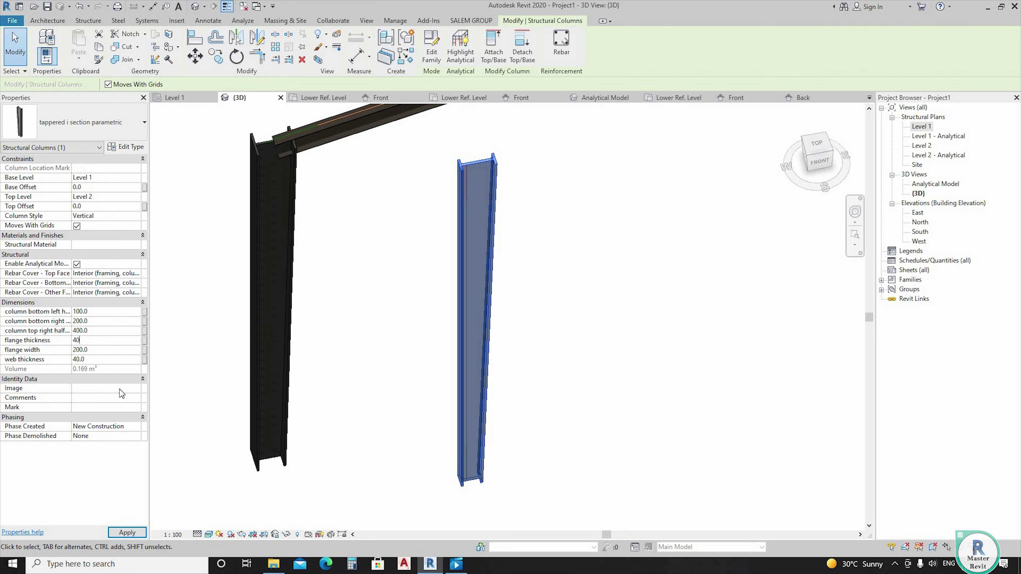
{"action": "left_click", "coordinate": [126, 535]}
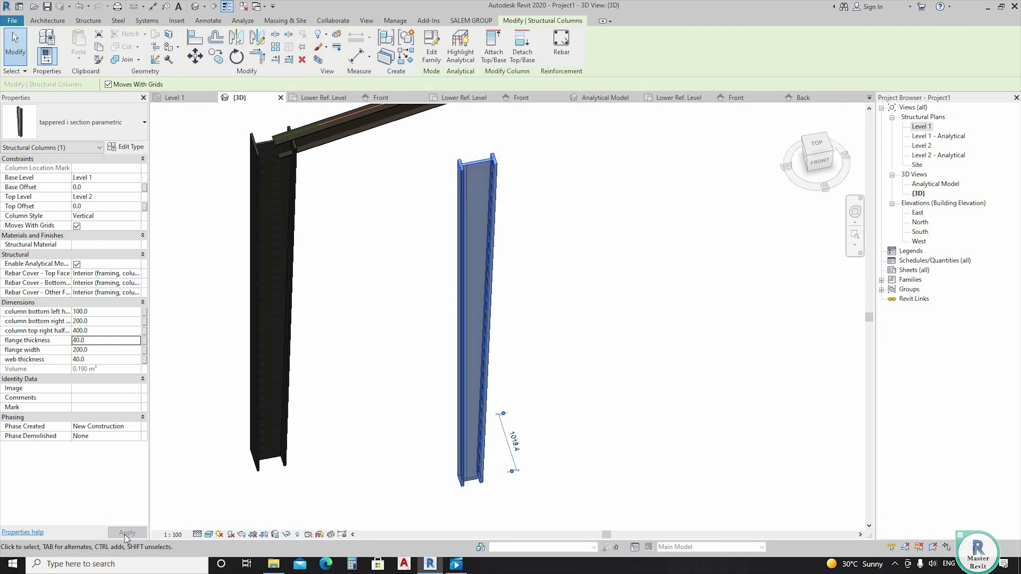
{"action": "left_click", "coordinate": [106, 350]}
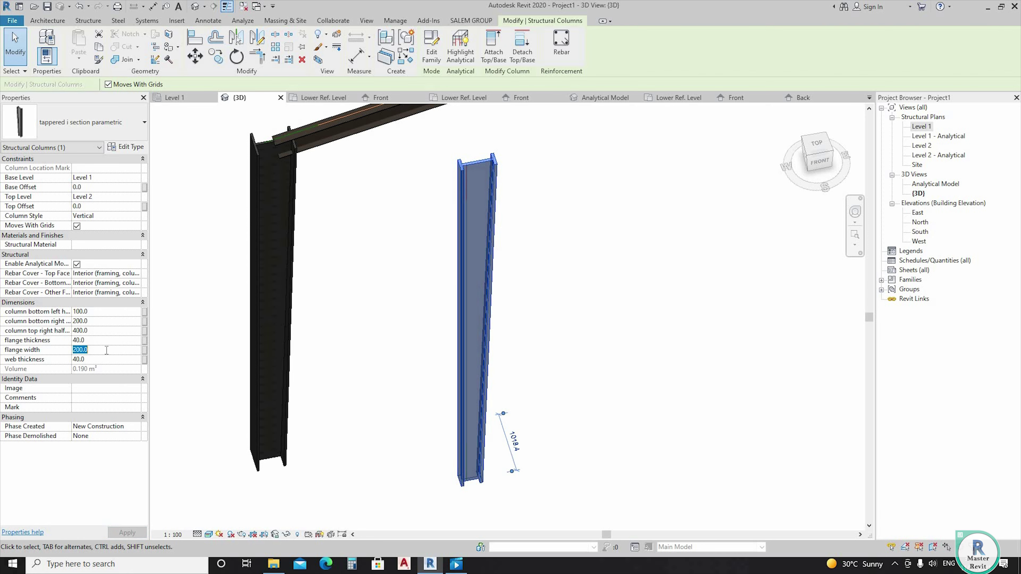